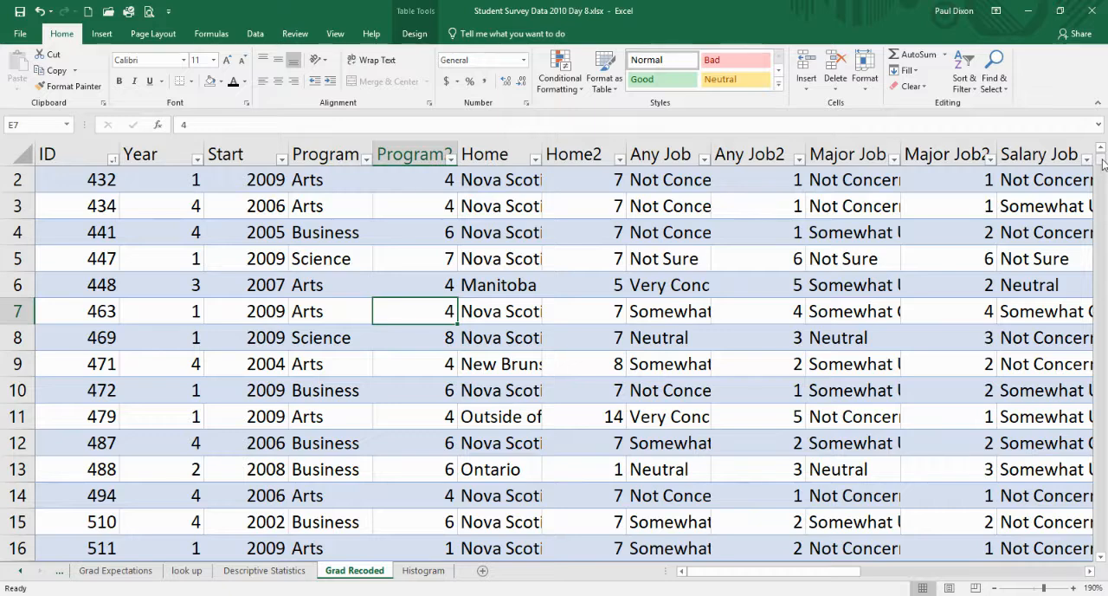
- Create a PivotTable from Table1 of the Grad Recoded sheet on a new worksheet
{"action": "scroll", "coordinate": [1103, 163], "scroll_direction": "up", "scroll_amount": 1}
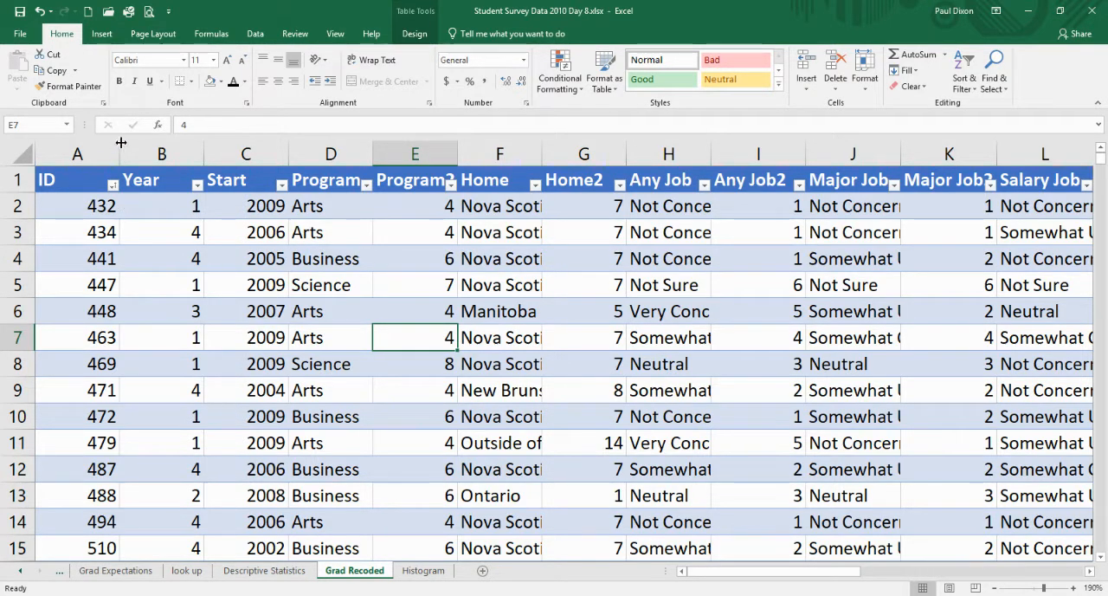
{"action": "left_click", "coordinate": [103, 38]}
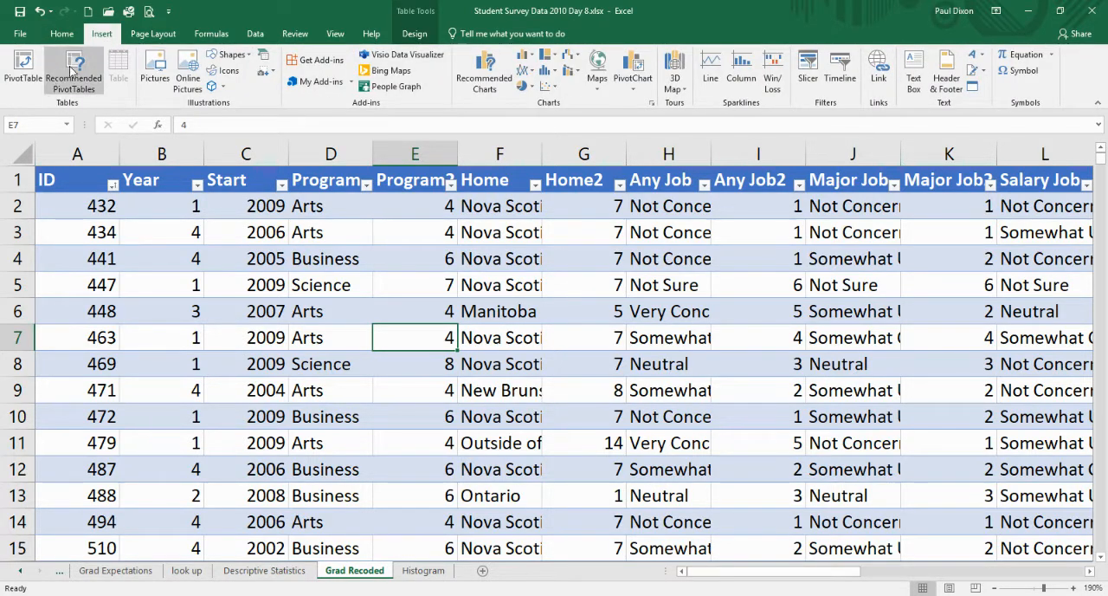
{"action": "left_click", "coordinate": [23, 70]}
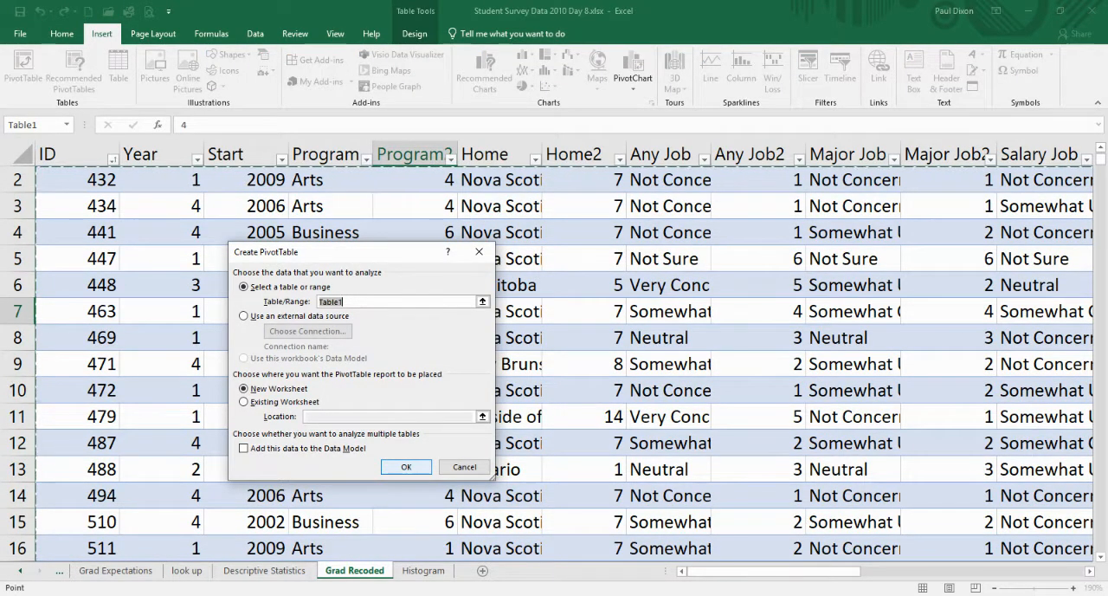
{"action": "left_click", "coordinate": [406, 466]}
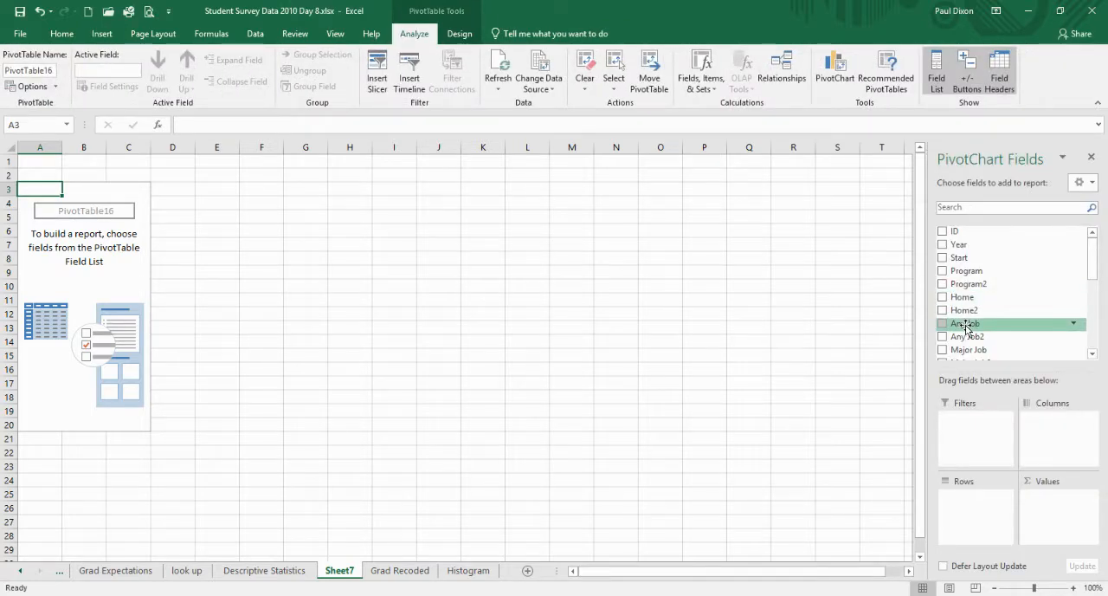
- Add the Any Job field to the PivotTable's rows and the ID field to its values
{"action": "left_click_drag", "start_coordinate": [966, 326], "coordinate": [975, 515]}
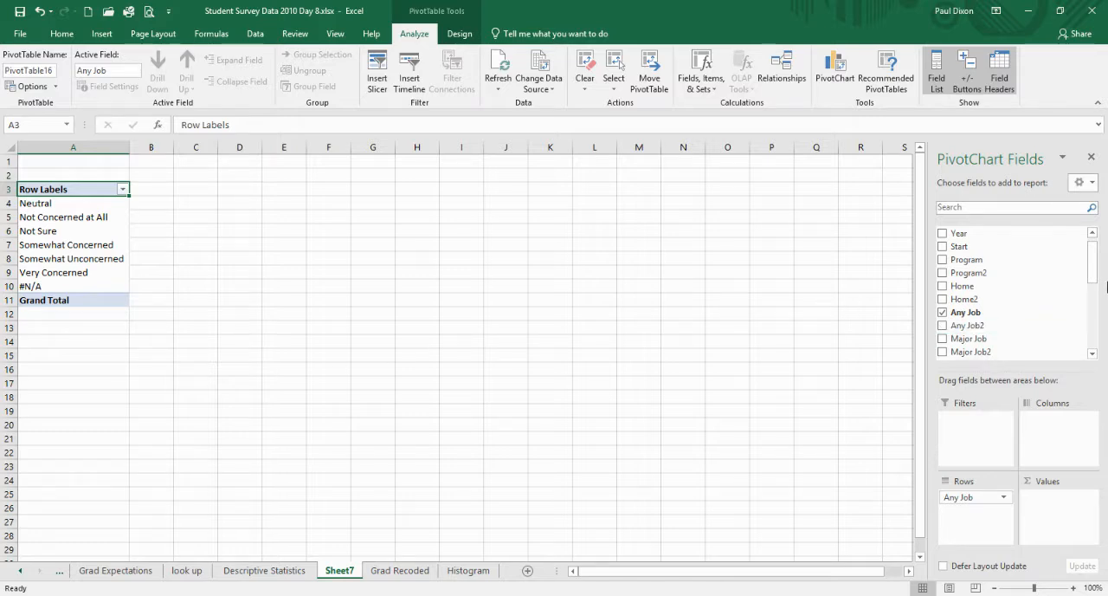
{"action": "left_click_drag", "start_coordinate": [1094, 278], "coordinate": [1091, 248]}
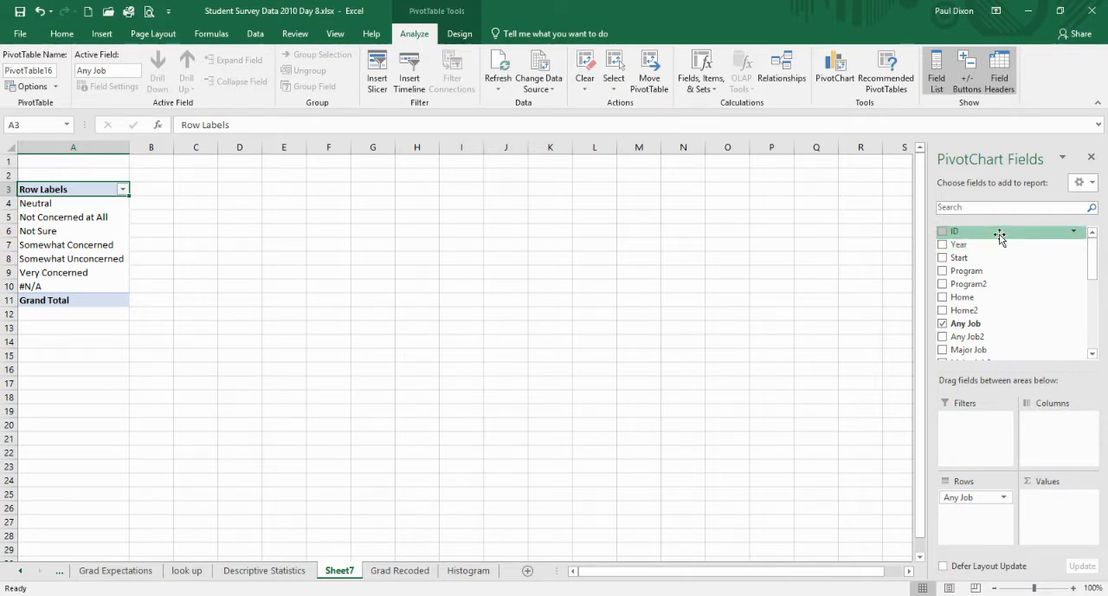
{"action": "left_click_drag", "start_coordinate": [1000, 237], "coordinate": [1050, 509]}
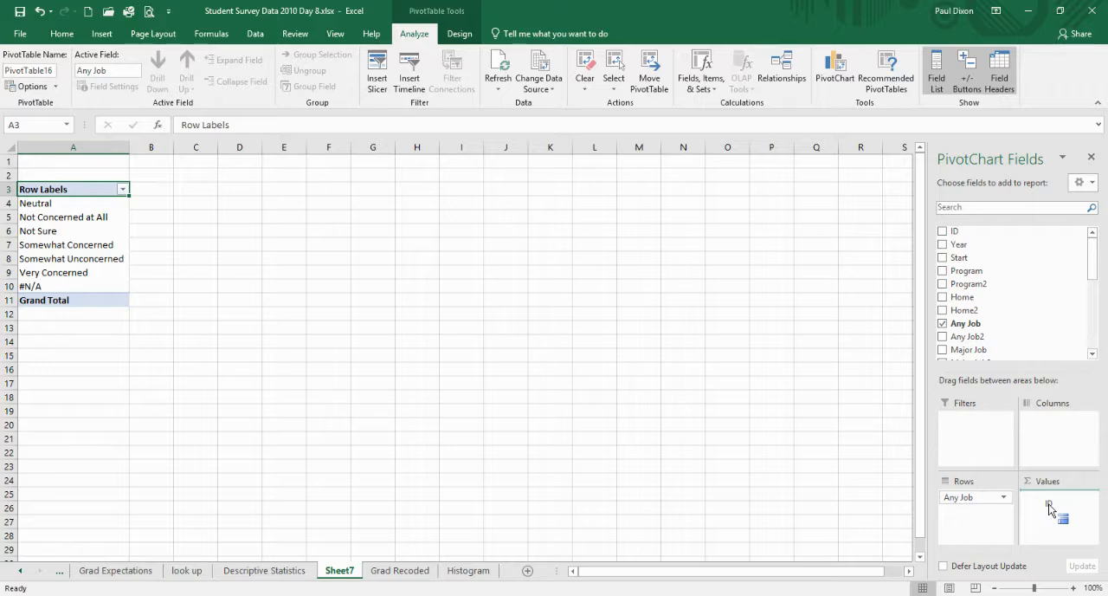
{"action": "left_click_drag", "start_coordinate": [1050, 509], "coordinate": [1049, 509]}
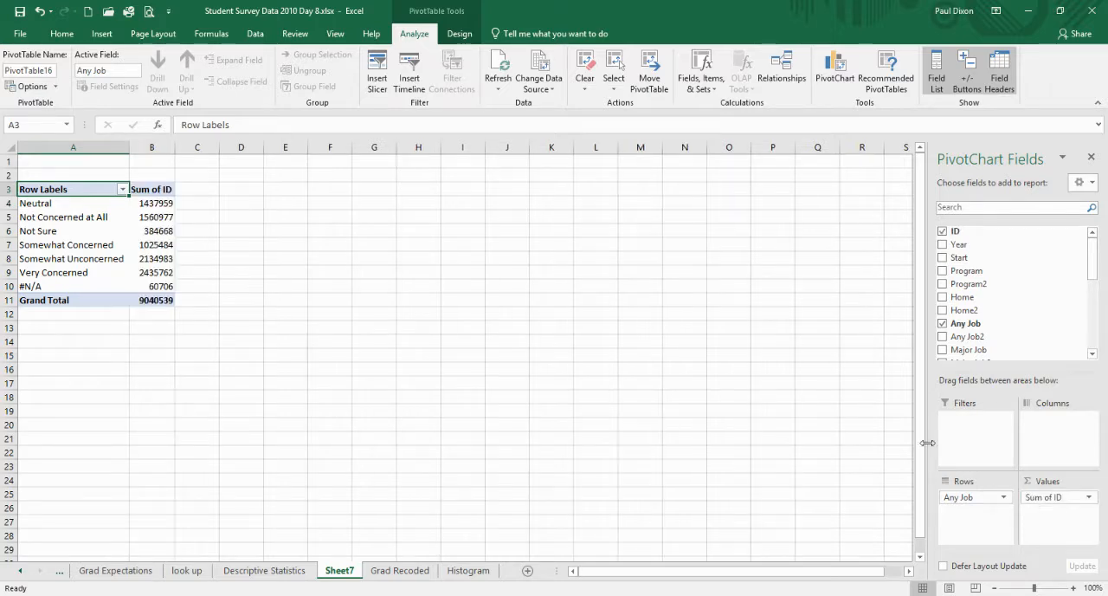
- Change the ID value field to summarize by Count
{"action": "left_click", "coordinate": [1075, 500]}
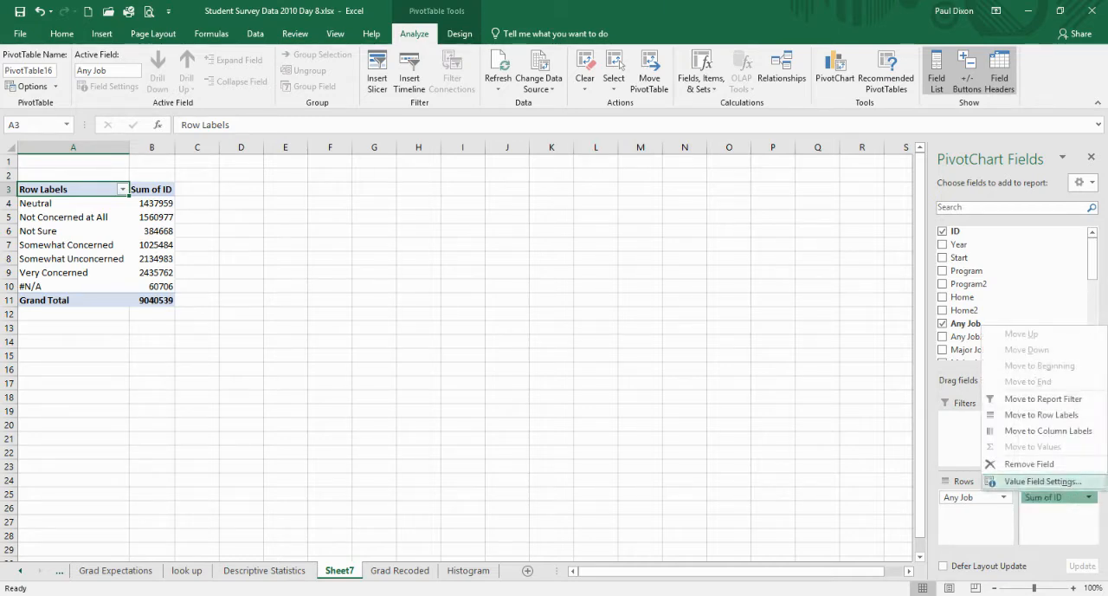
{"action": "left_click", "coordinate": [1057, 498]}
{"action": "left_click", "coordinate": [1056, 499]}
{"action": "left_click", "coordinate": [1043, 481]}
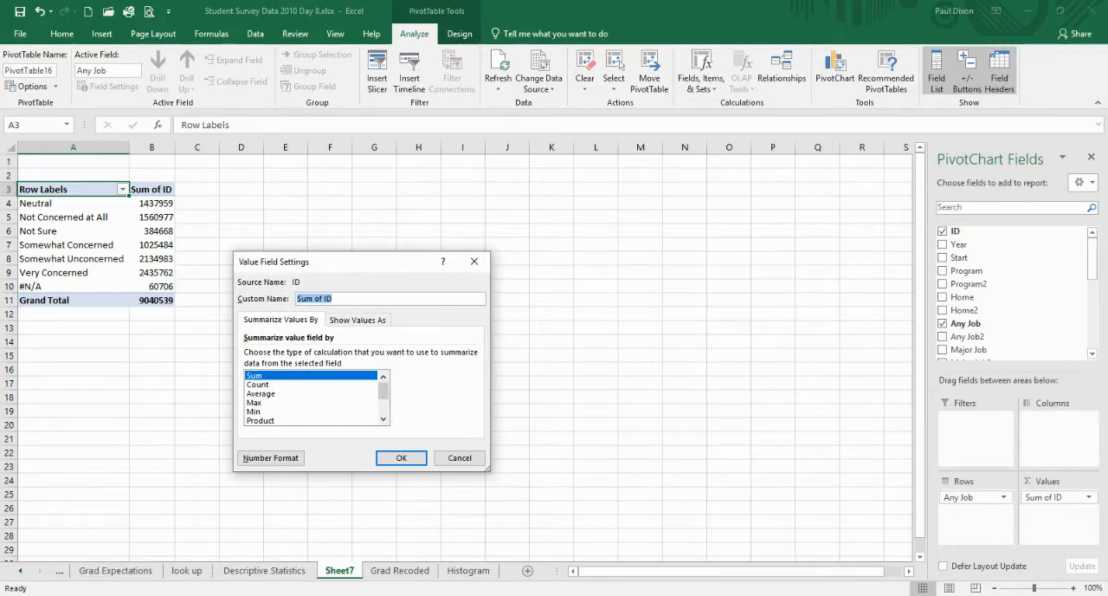
{"action": "left_click", "coordinate": [258, 384]}
{"action": "left_click", "coordinate": [400, 457]}
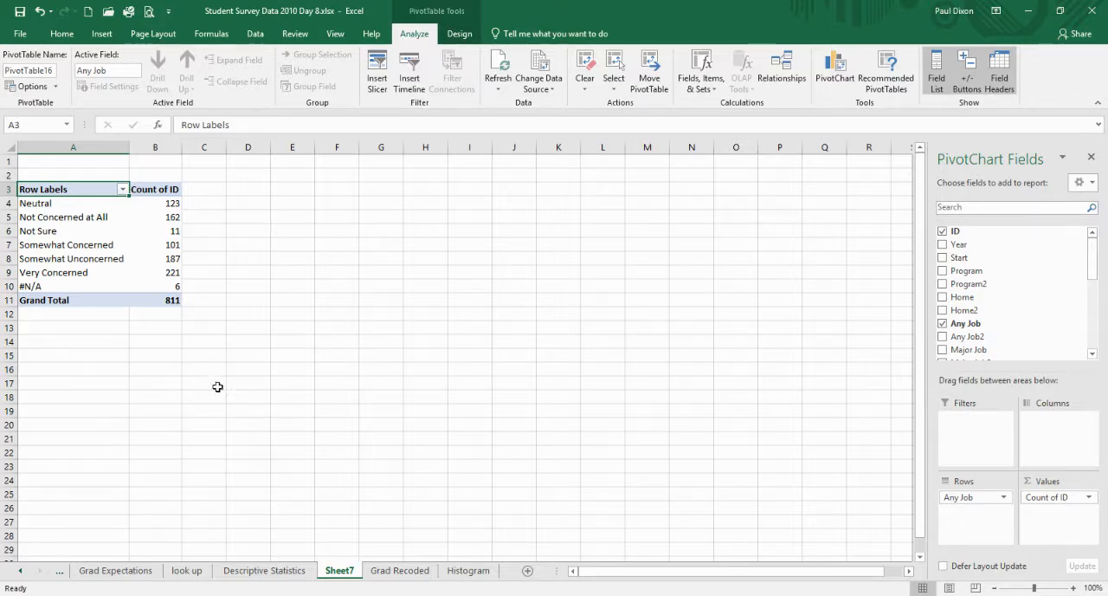
- Filter the PivotTable's row labels to exclude Not Sure and #N/A
{"action": "left_click", "coordinate": [205, 324]}
{"action": "left_click", "coordinate": [146, 288]}
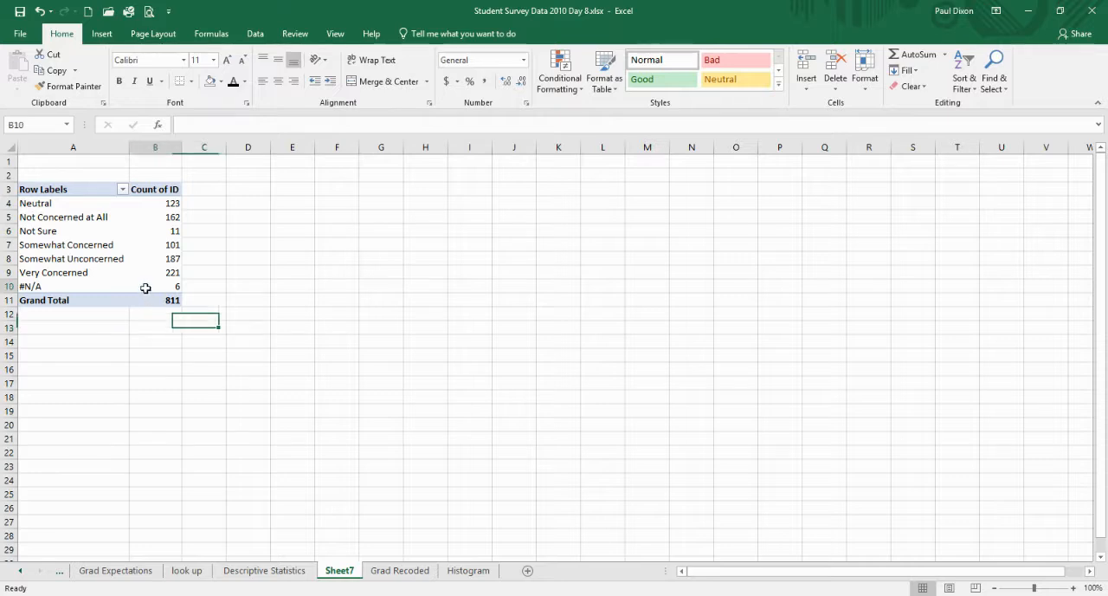
{"action": "left_click", "coordinate": [122, 189]}
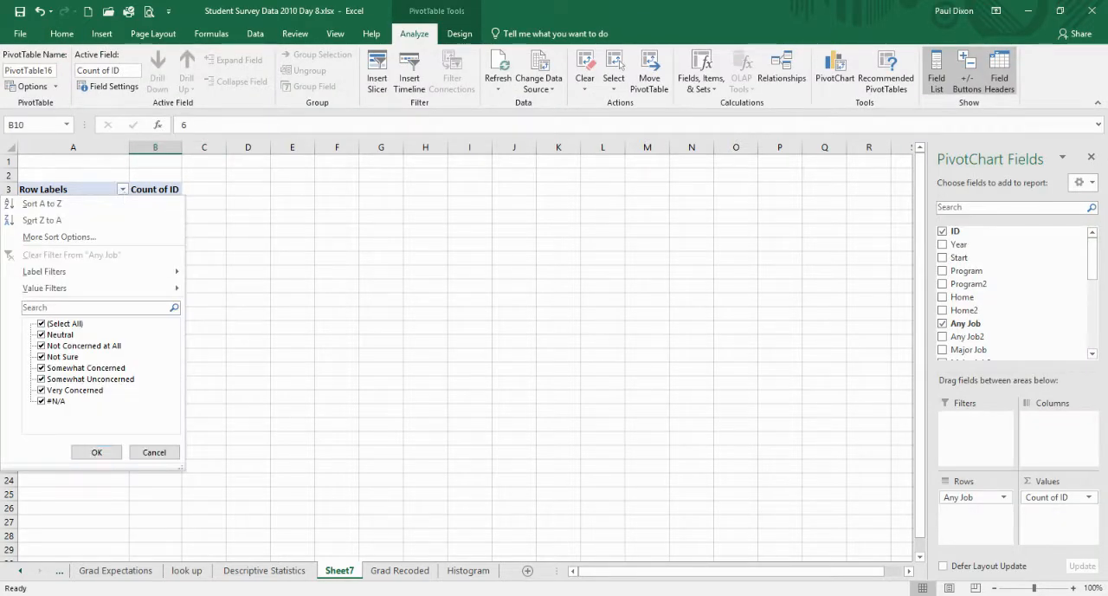
{"action": "left_click", "coordinate": [41, 401]}
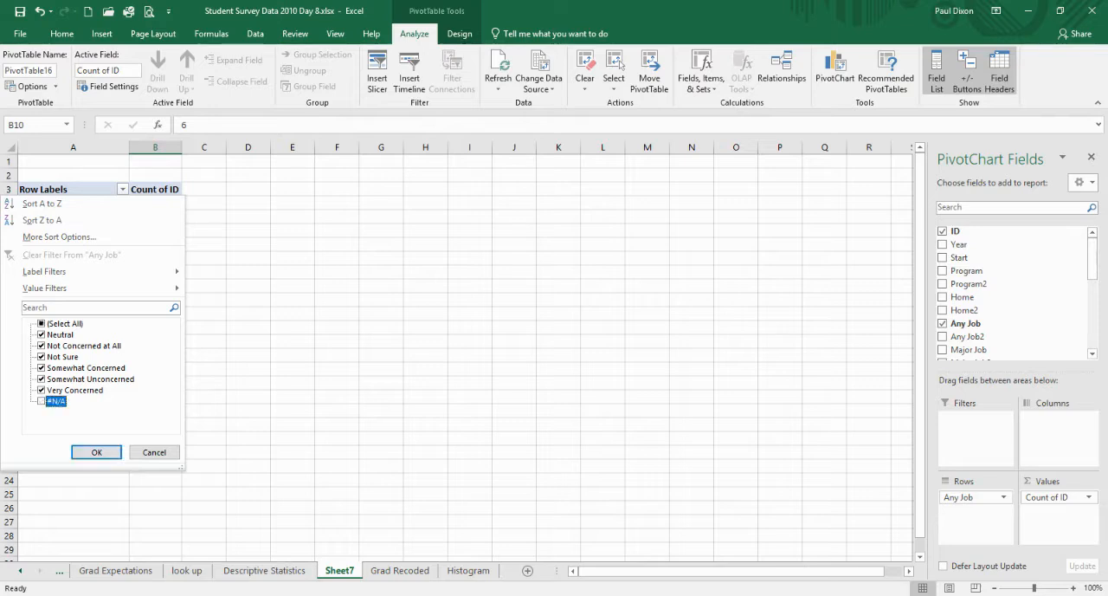
{"action": "left_click", "coordinate": [40, 357]}
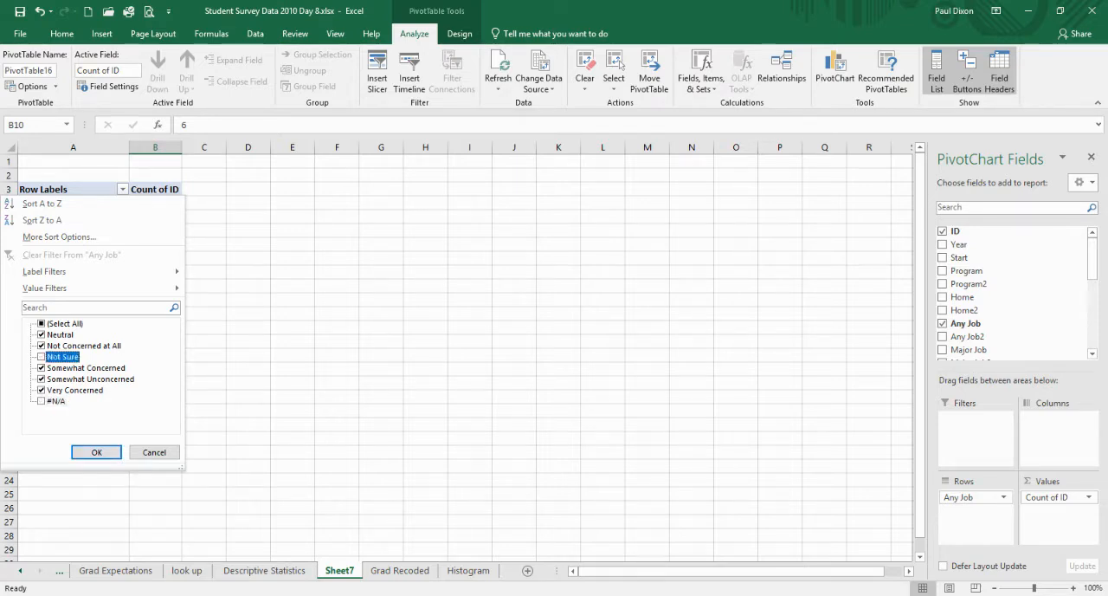
{"action": "left_click", "coordinate": [104, 450]}
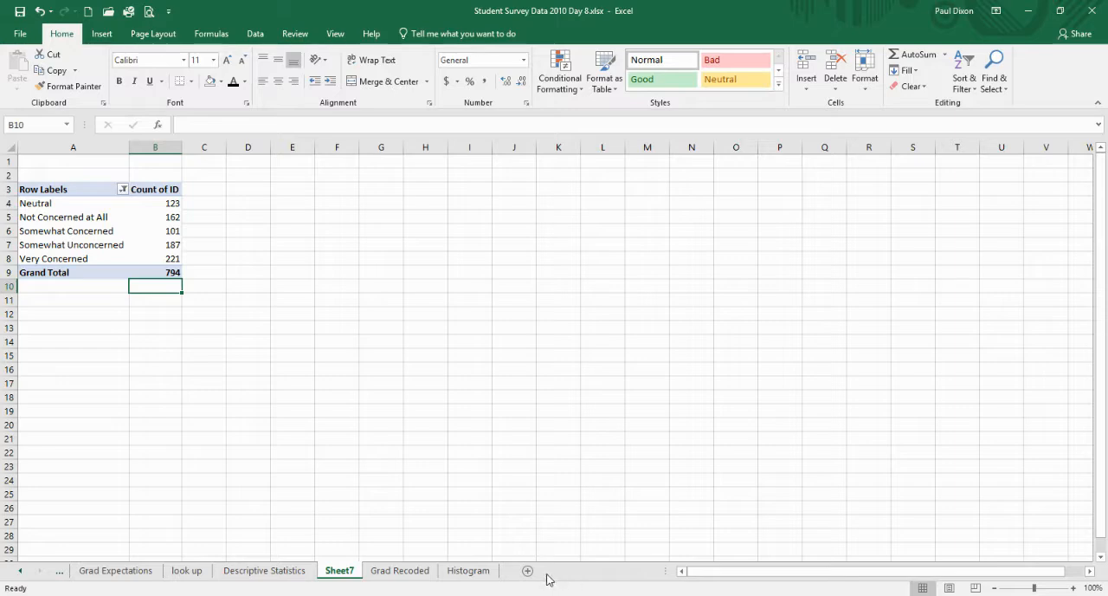
- Move the "Not Concerned at All" row label to the beginning of the PivotTable's rows
{"action": "left_click", "coordinate": [1073, 588]}
{"action": "left_click", "coordinate": [1073, 588]}
{"action": "left_click", "coordinate": [1073, 588]}
{"action": "left_click", "coordinate": [1073, 588]}
{"action": "left_click", "coordinate": [1073, 588]}
{"action": "left_click", "coordinate": [1072, 587]}
{"action": "left_click", "coordinate": [1073, 588]}
{"action": "left_click", "coordinate": [1072, 588]}
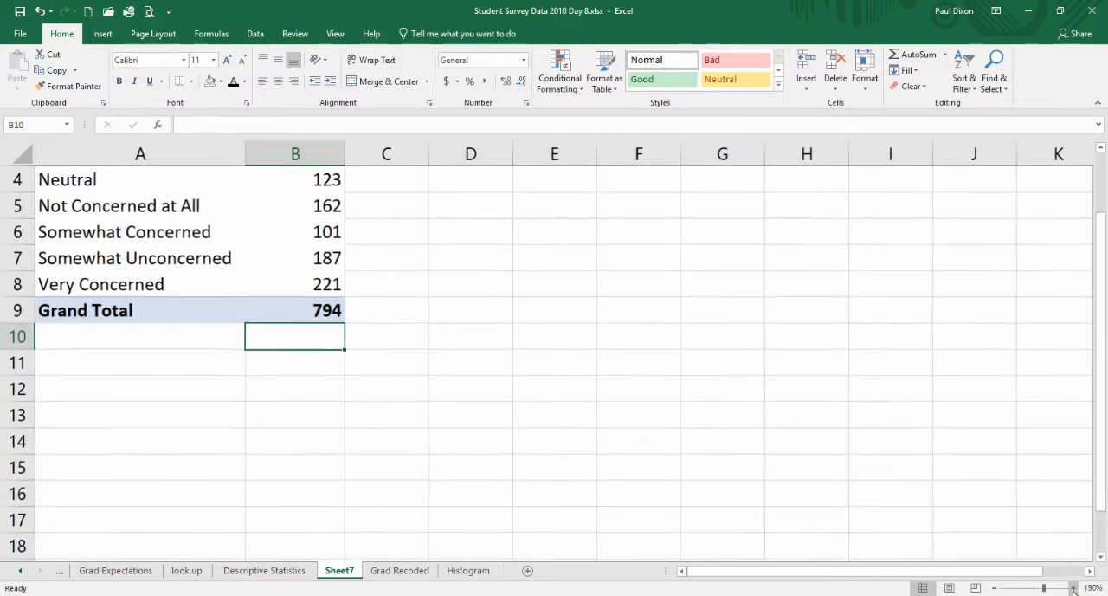
{"action": "left_click", "coordinate": [1073, 588]}
{"action": "left_click", "coordinate": [1072, 588]}
{"action": "left_click", "coordinate": [1073, 588]}
{"action": "left_click", "coordinate": [1072, 588]}
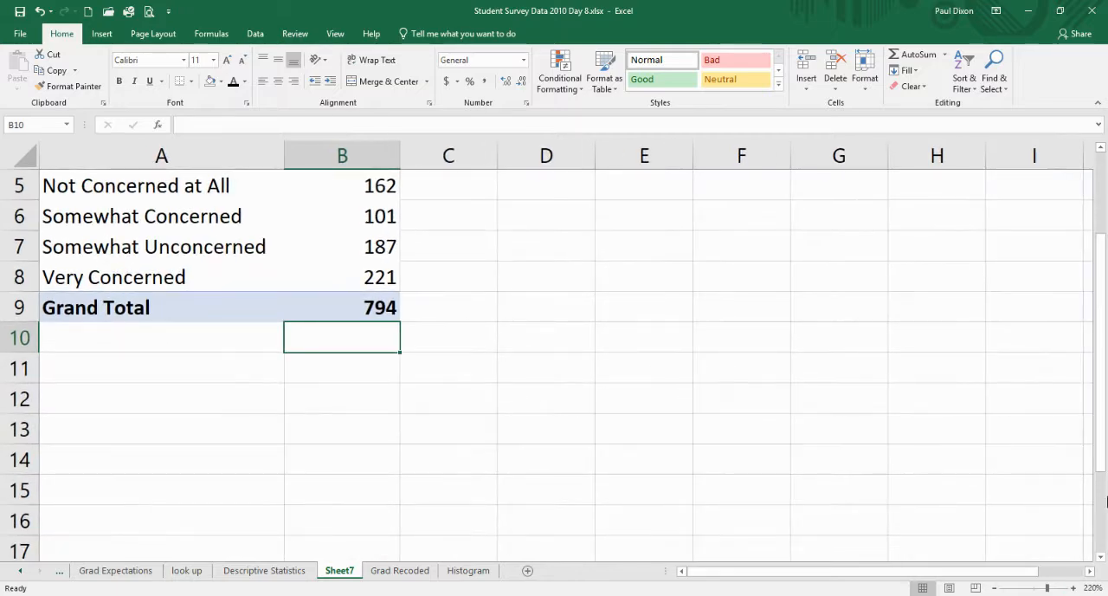
{"action": "left_click_drag", "start_coordinate": [1102, 466], "coordinate": [1103, 368]}
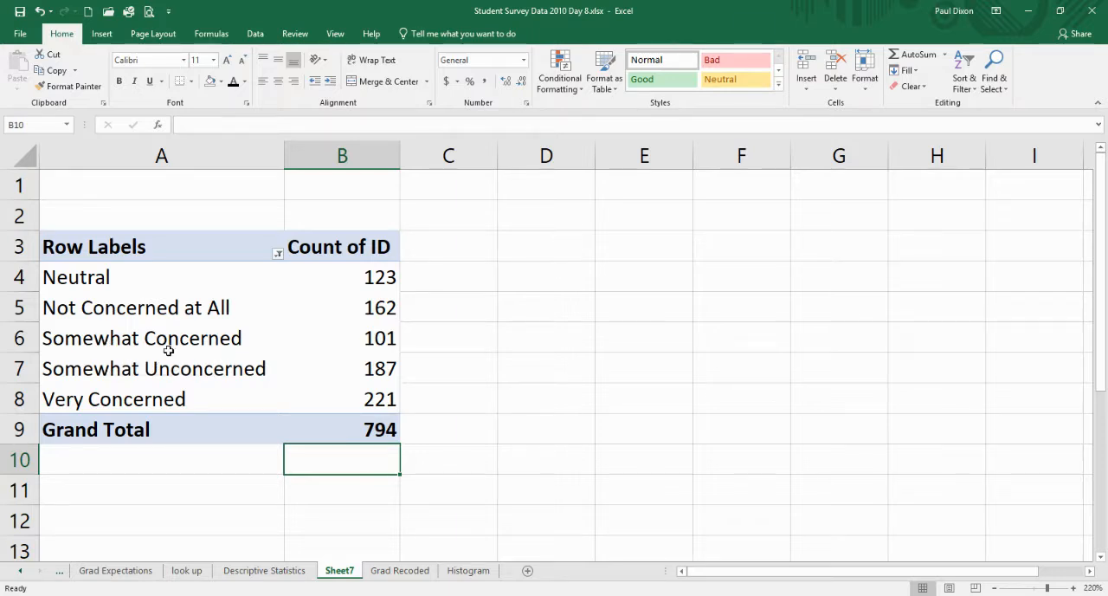
{"action": "left_click", "coordinate": [144, 312]}
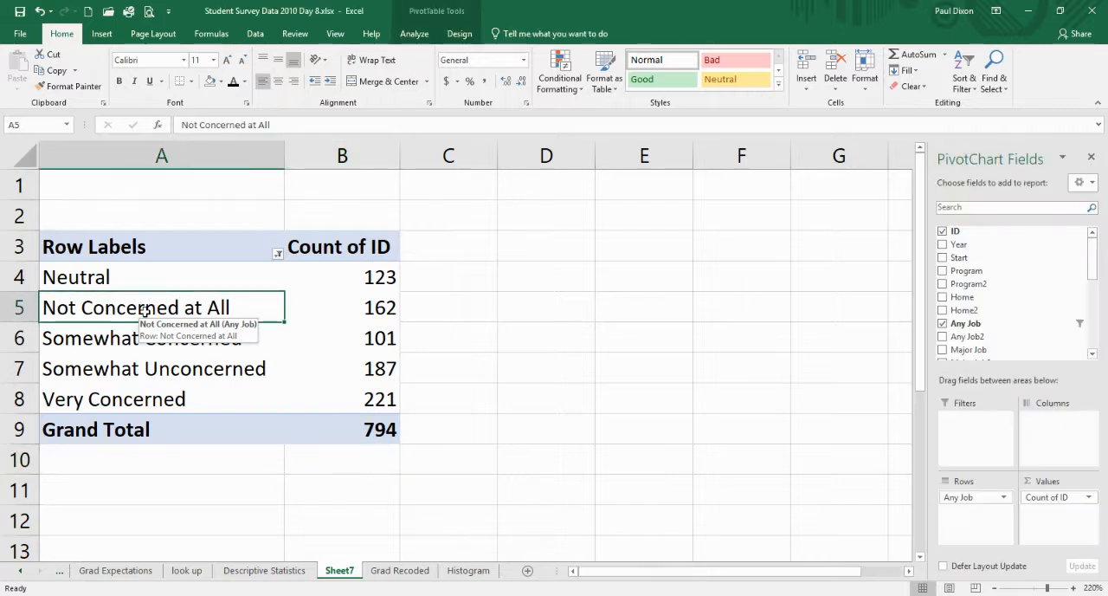
{"action": "right_click", "coordinate": [146, 313]}
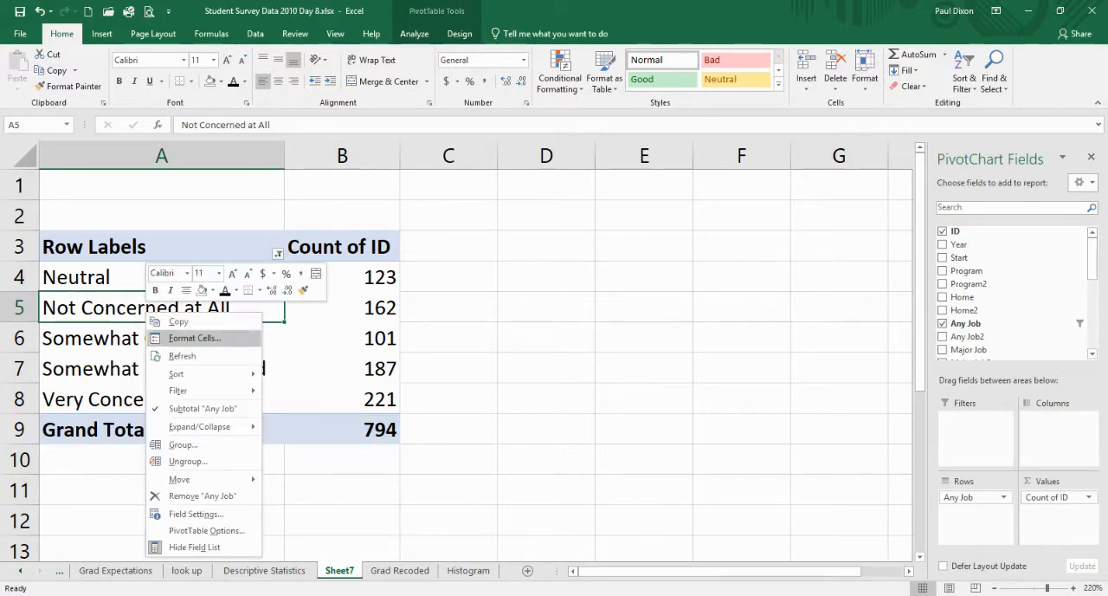
{"action": "mouse_move", "coordinate": [199, 479]}
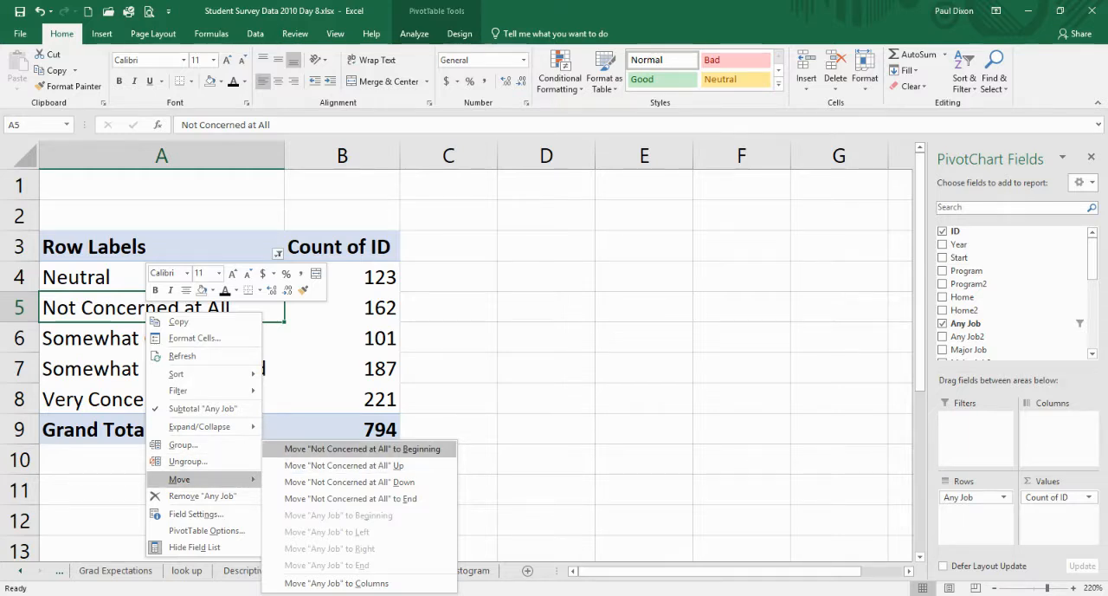
{"action": "left_click", "coordinate": [362, 448]}
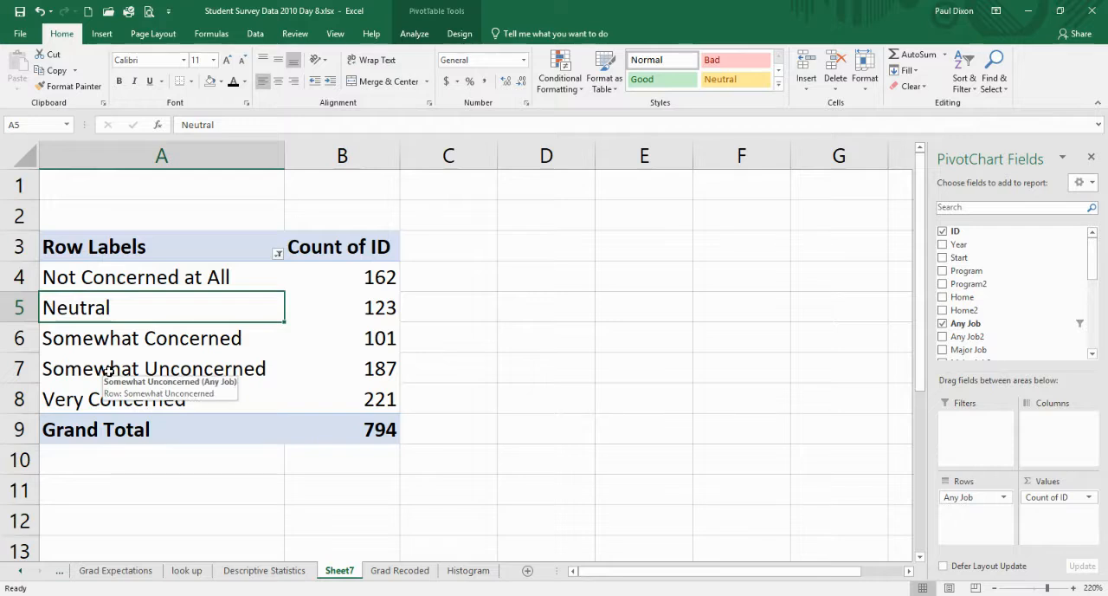
- Move the "Somewhat Unconcerned" row label up two places so it sits directly above Neutral
{"action": "left_click", "coordinate": [109, 372]}
{"action": "right_click", "coordinate": [107, 370]}
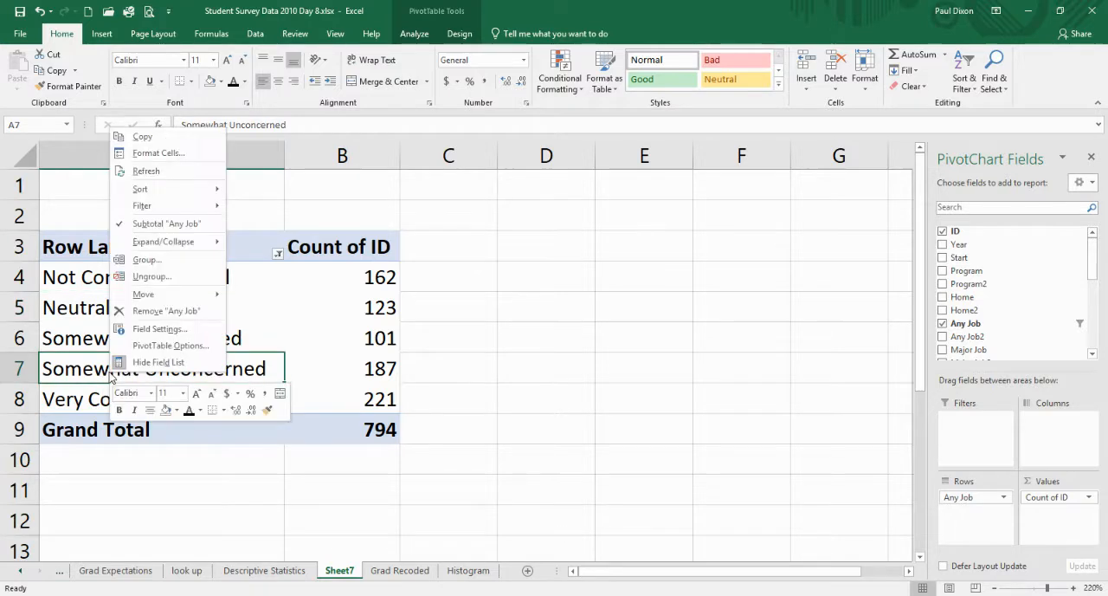
{"action": "mouse_move", "coordinate": [164, 295]}
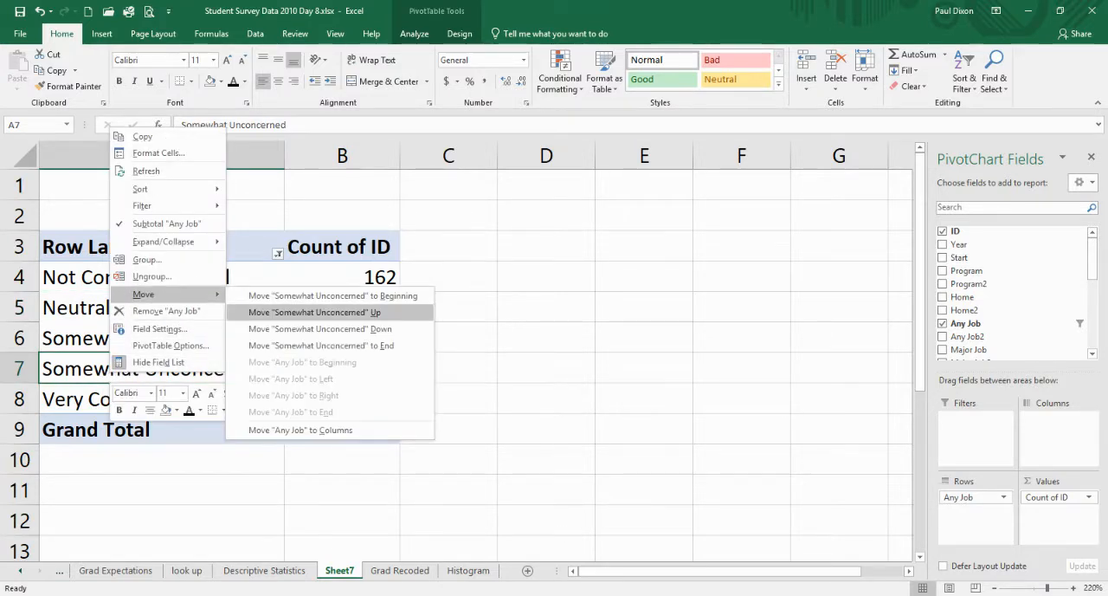
{"action": "left_click", "coordinate": [303, 312]}
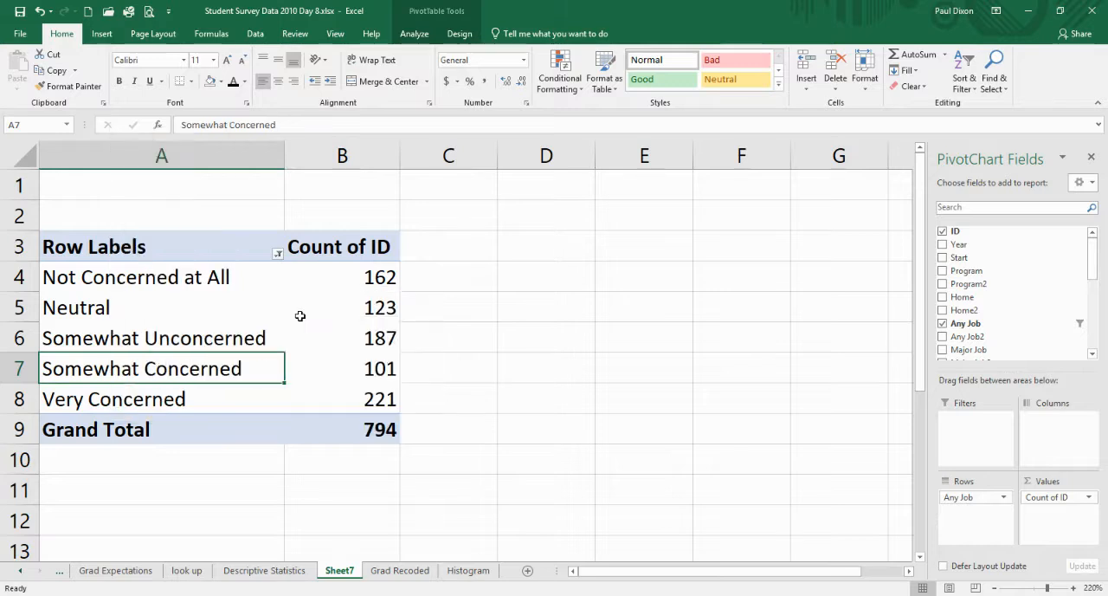
{"action": "right_click", "coordinate": [149, 337]}
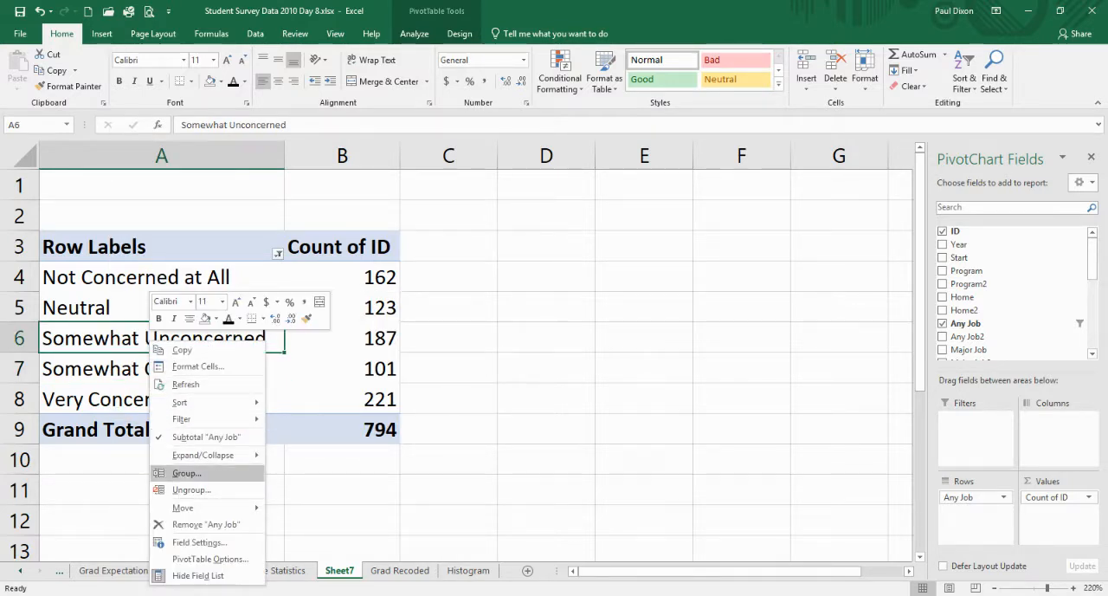
{"action": "mouse_move", "coordinate": [182, 507]}
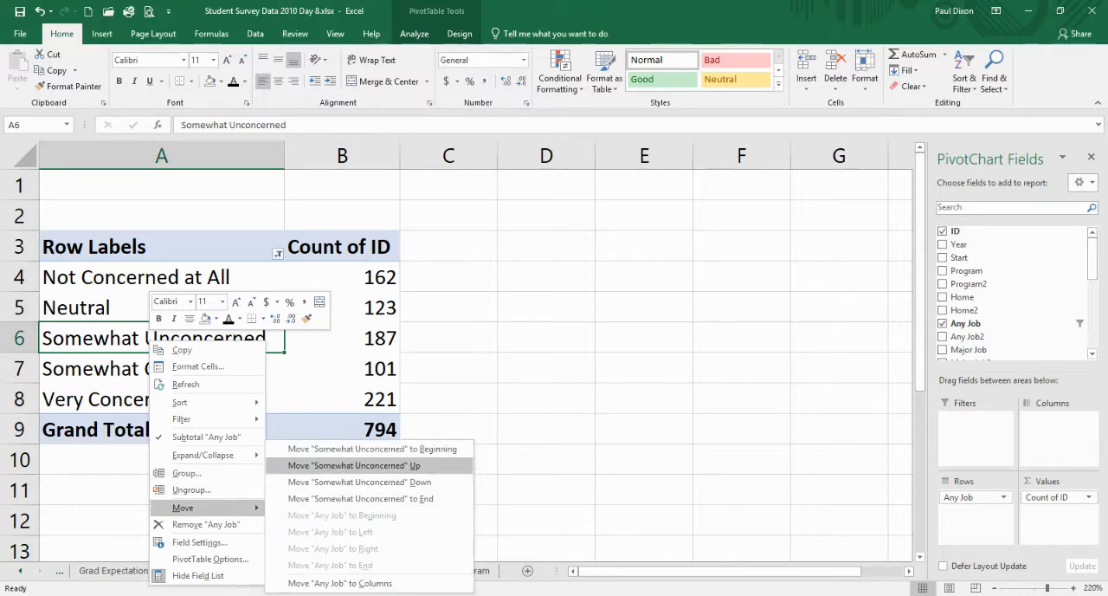
{"action": "left_click", "coordinate": [356, 465]}
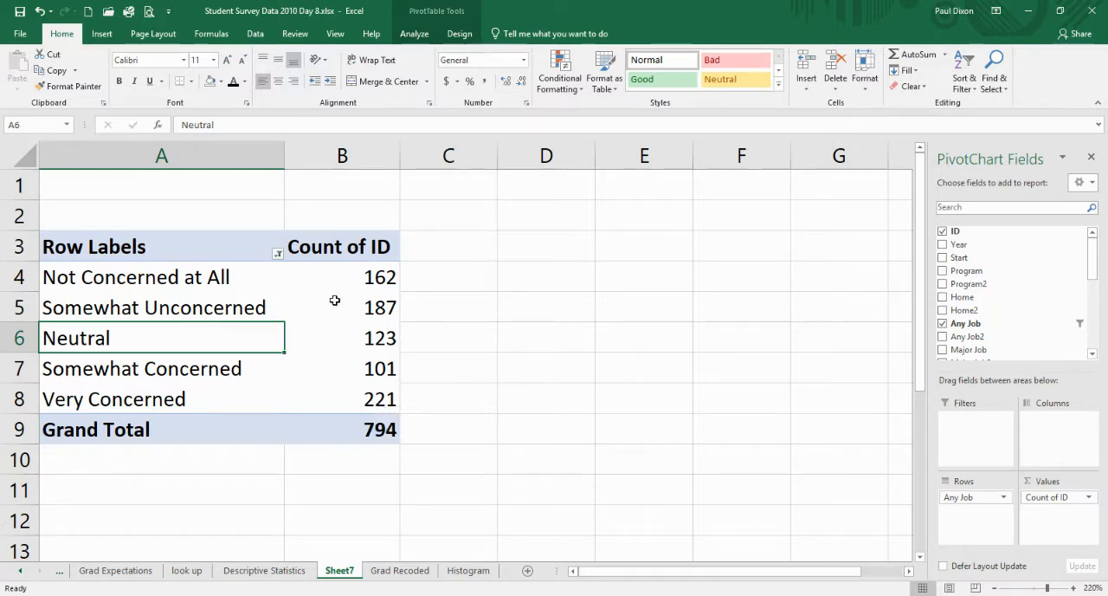
- Add the Program field to the PivotTable's columns and filter out Other and #N/A
{"action": "mouse_move", "coordinate": [332, 325]}
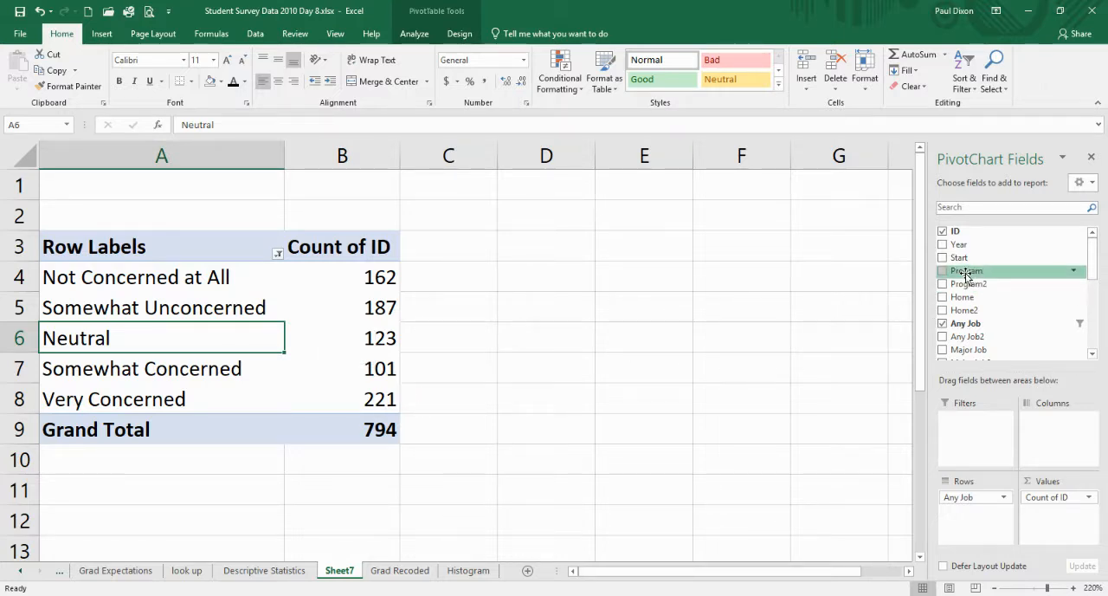
{"action": "left_click_drag", "start_coordinate": [966, 272], "coordinate": [1048, 423]}
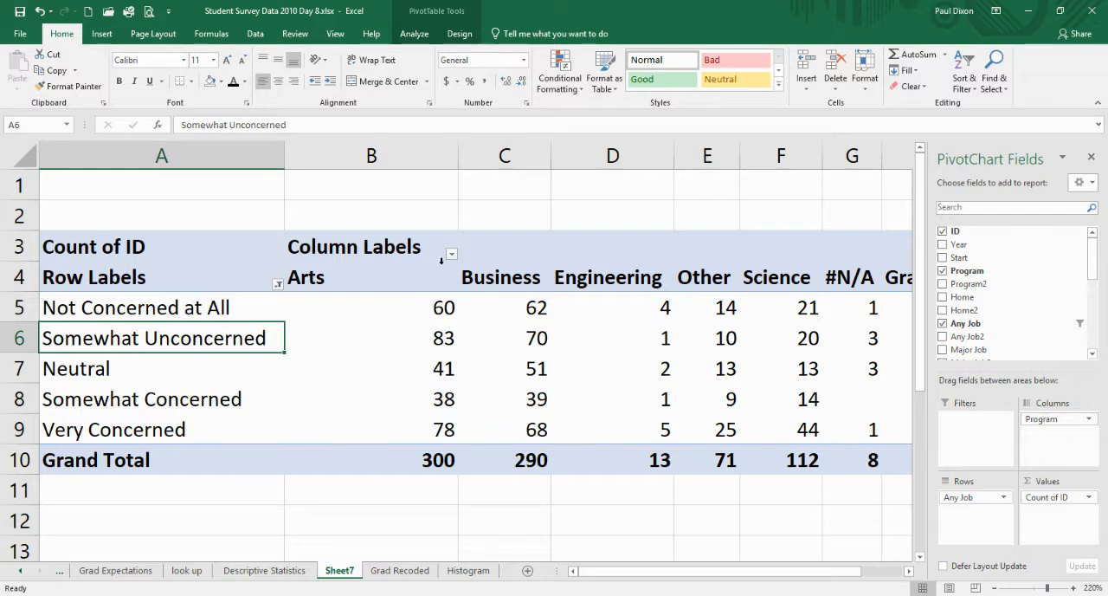
{"action": "left_click", "coordinate": [451, 254]}
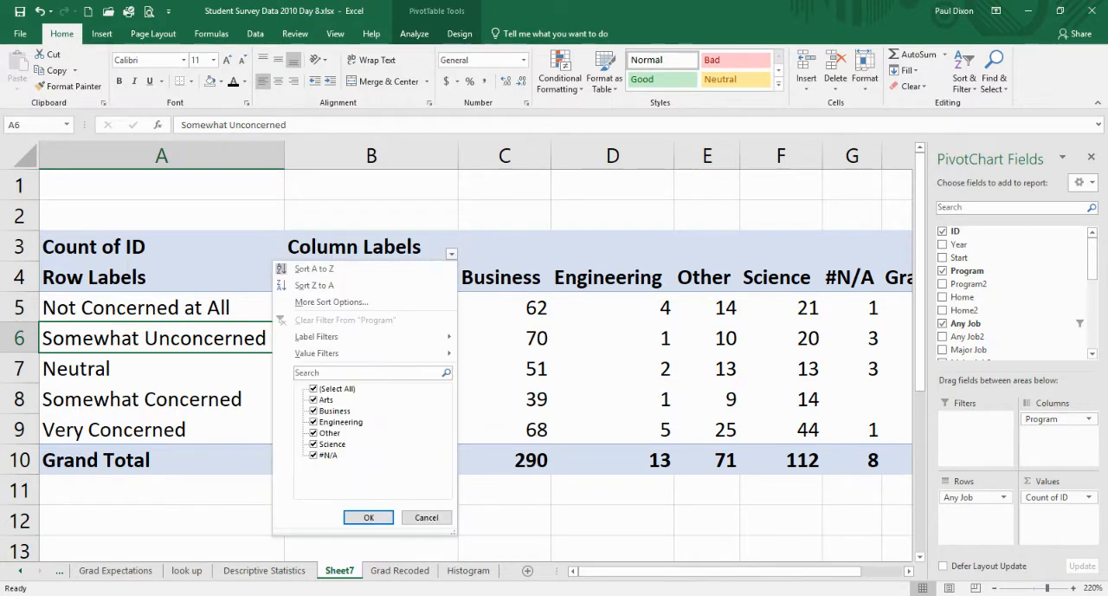
{"action": "left_click", "coordinate": [319, 433]}
{"action": "left_click", "coordinate": [314, 456]}
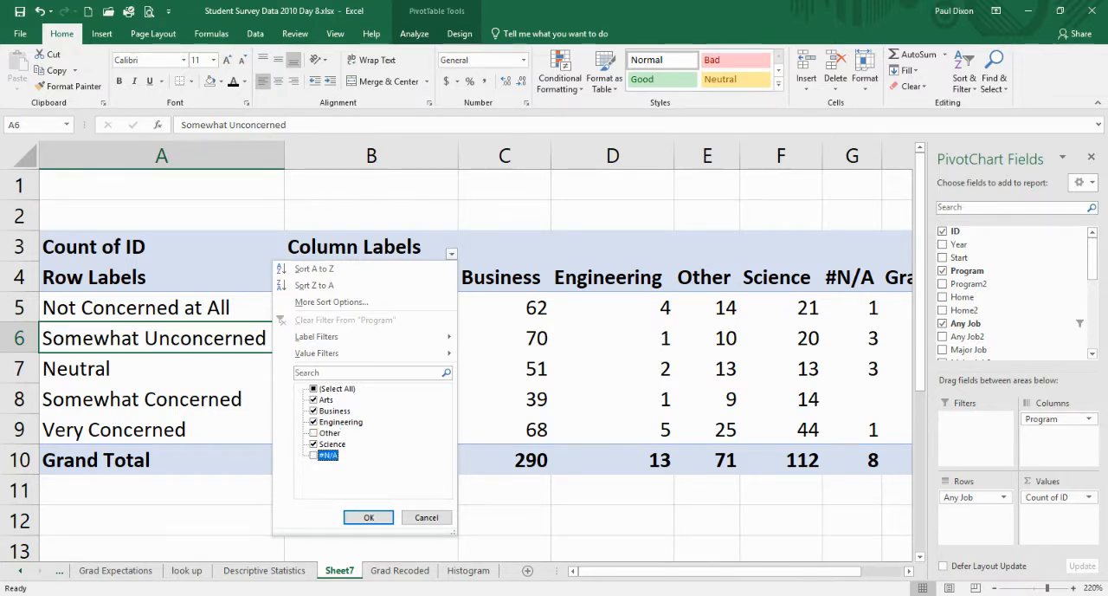
{"action": "left_click", "coordinate": [369, 517]}
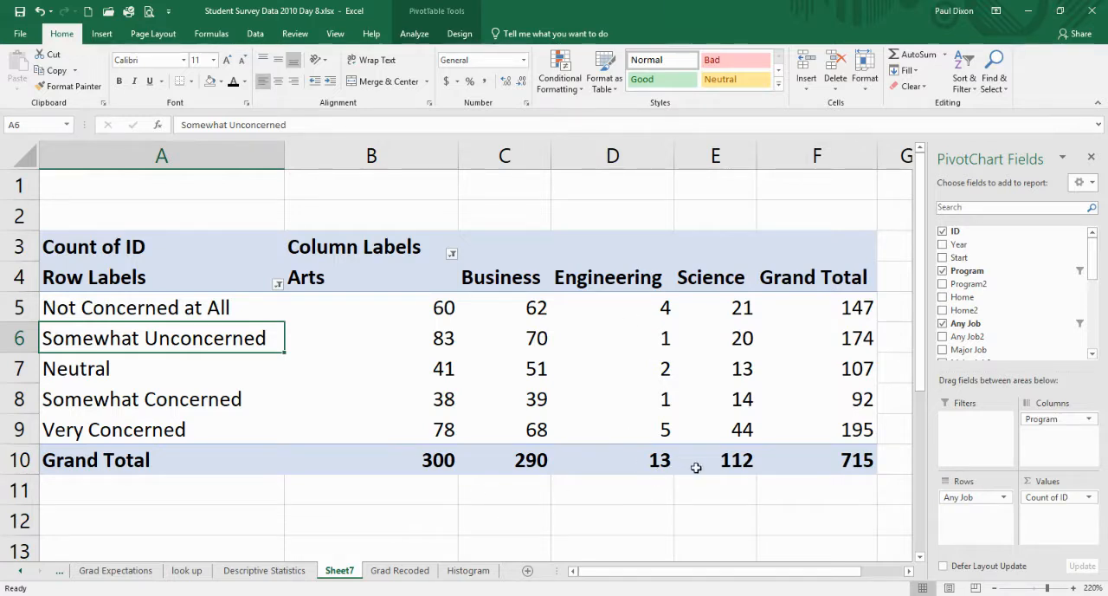
- Group the Engineering and Science column labels in the PivotTable
{"action": "left_click_drag", "start_coordinate": [613, 280], "coordinate": [697, 278]}
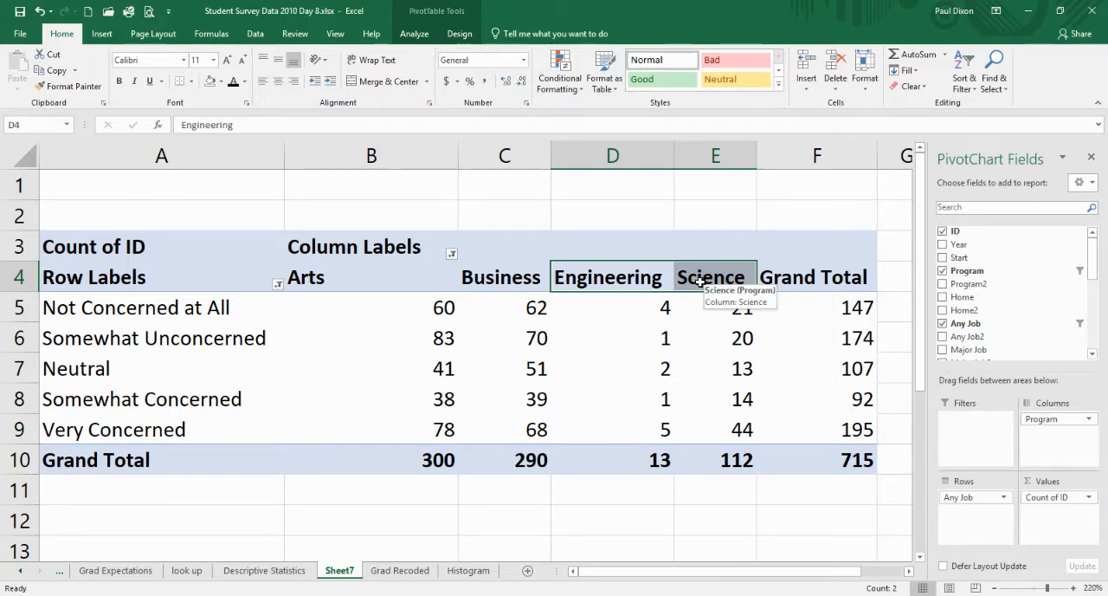
{"action": "right_click", "coordinate": [699, 281]}
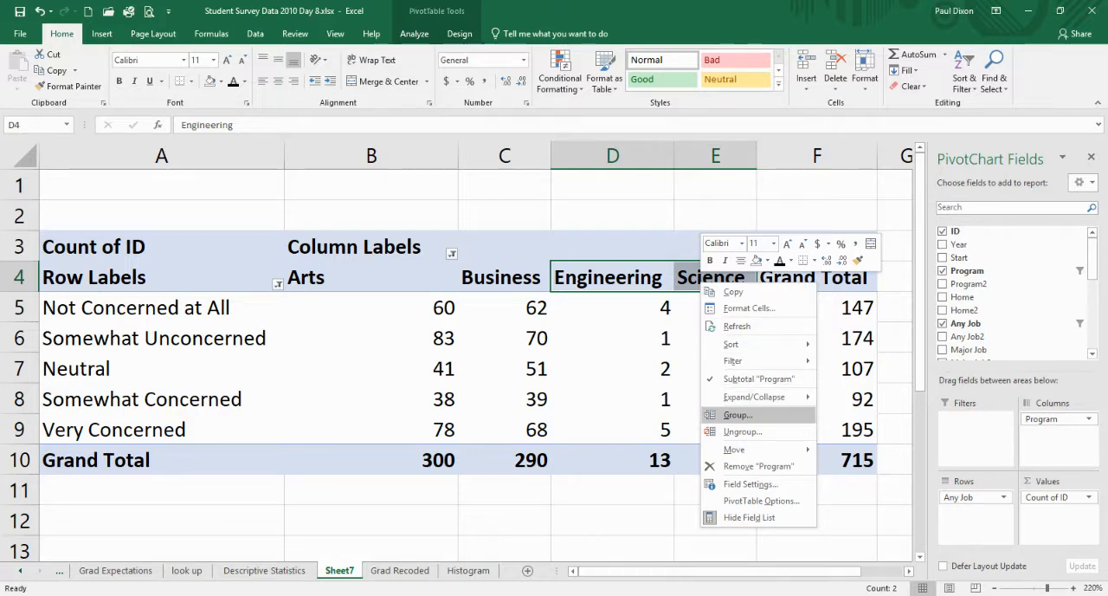
{"action": "left_click", "coordinate": [731, 415]}
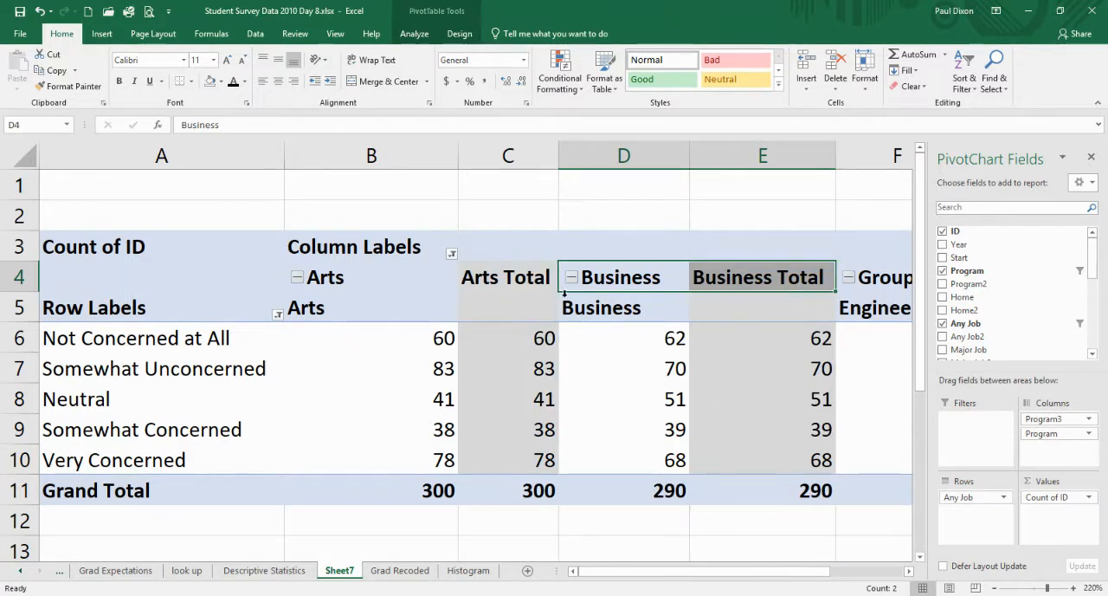
- Collapse the Arts, Business and Group1 column groups so each shows a single column
{"action": "left_click", "coordinate": [297, 278]}
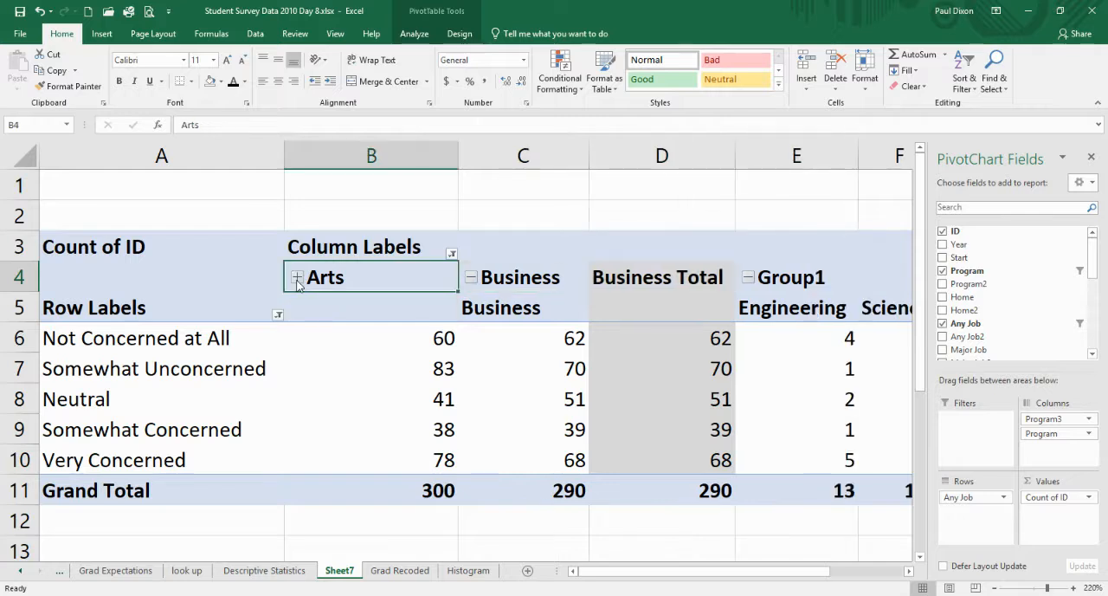
{"action": "left_click", "coordinate": [473, 279]}
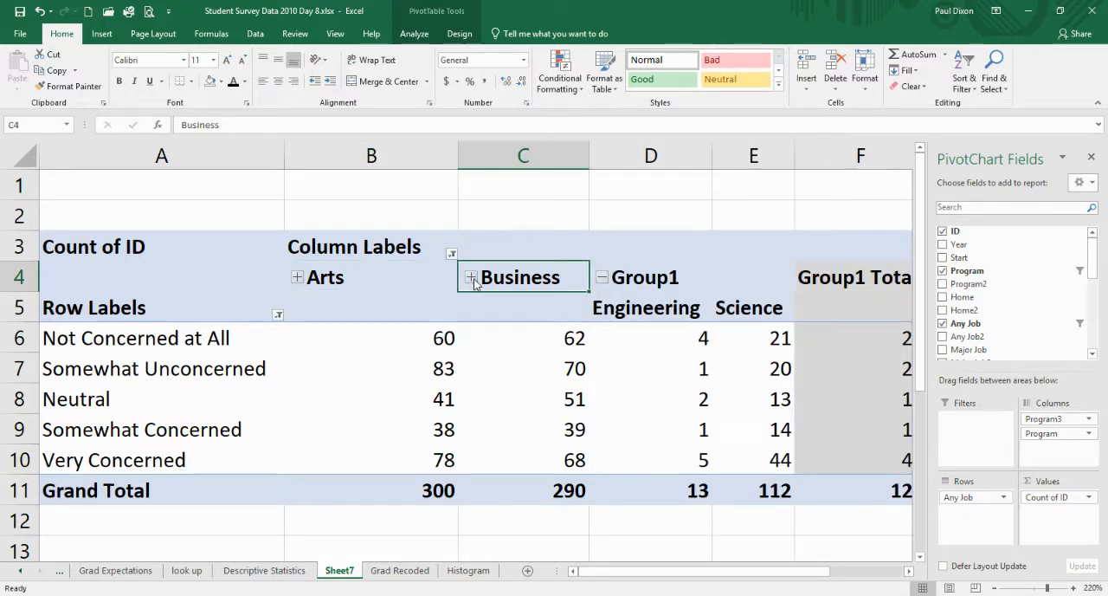
{"action": "left_click", "coordinate": [601, 278]}
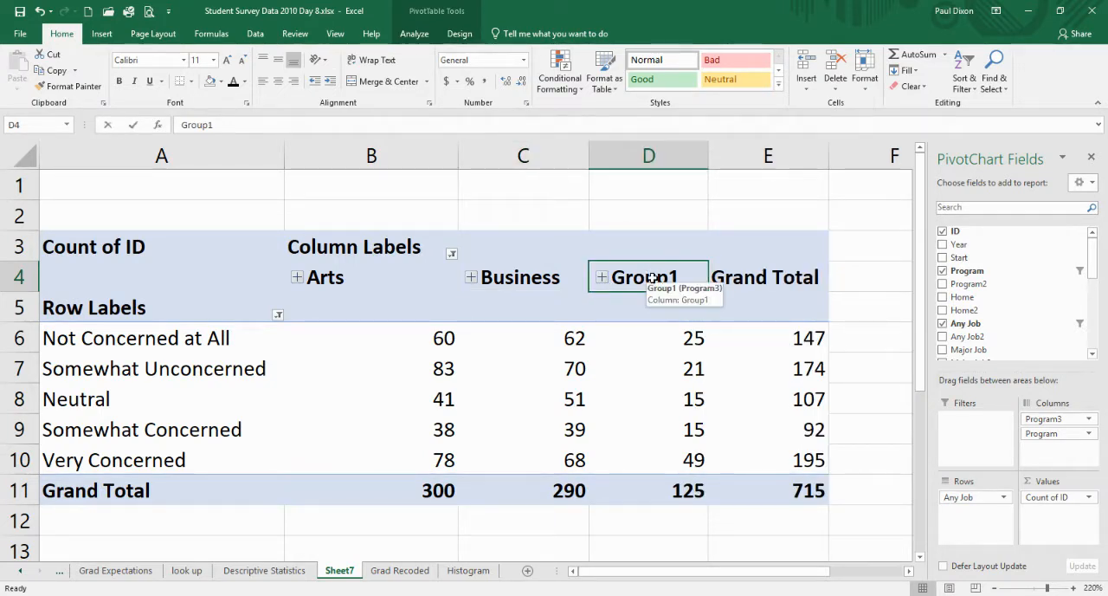
- Rename the Group1 column label as Sci+Eng
{"action": "type", "text": "Sci"}
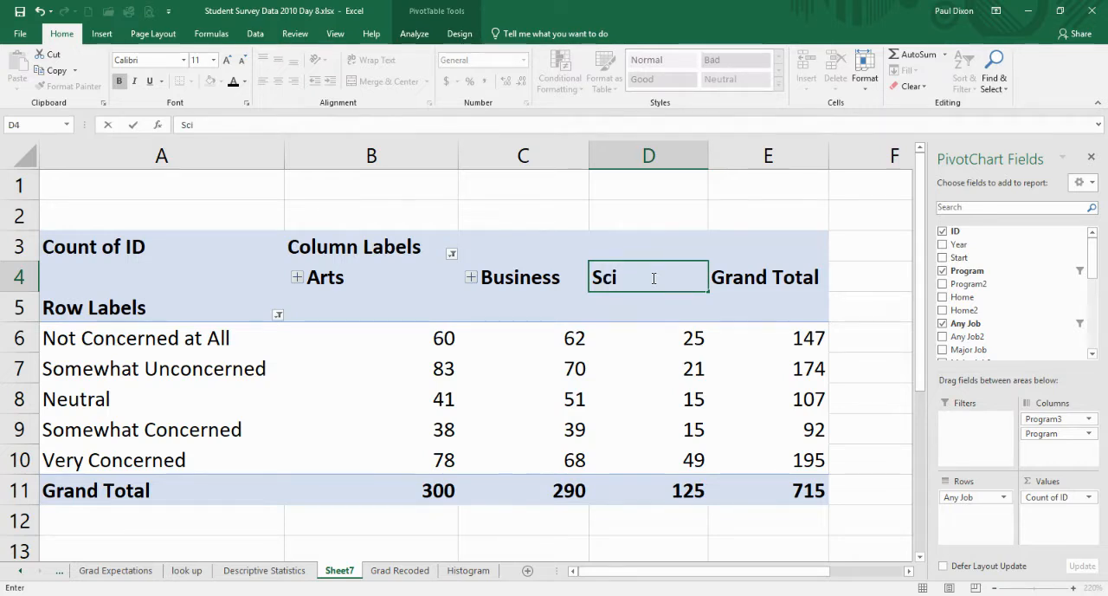
{"action": "type", "text": "+Eng"}
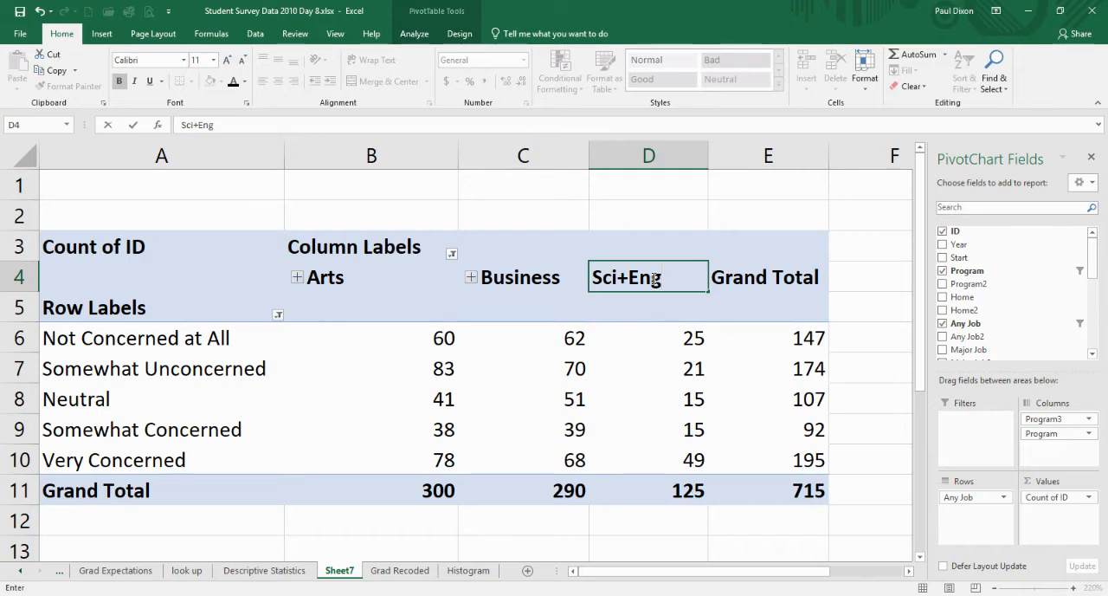
{"action": "key", "text": "Return"}
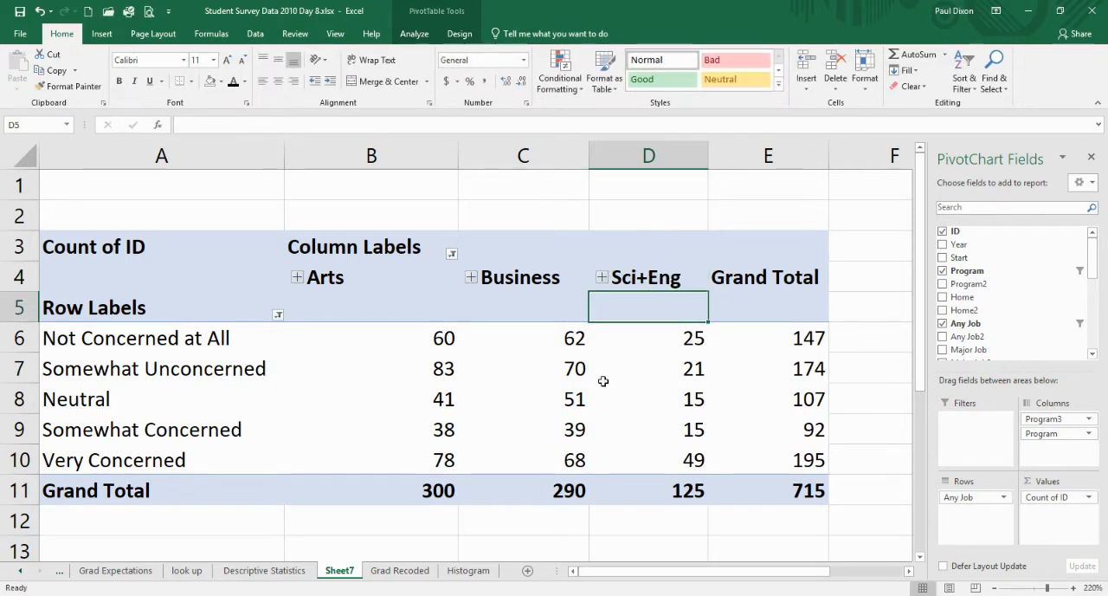
- Compare the job-concern counts across the Arts, Business and Sci+Eng columns
{"action": "mouse_move", "coordinate": [622, 368]}
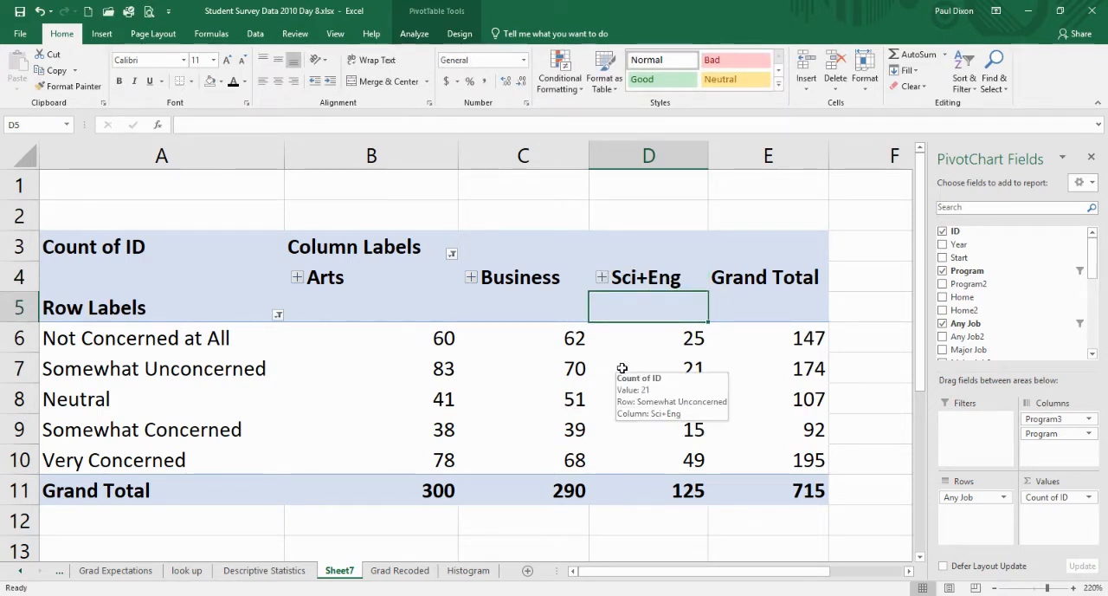
{"action": "mouse_move", "coordinate": [427, 400]}
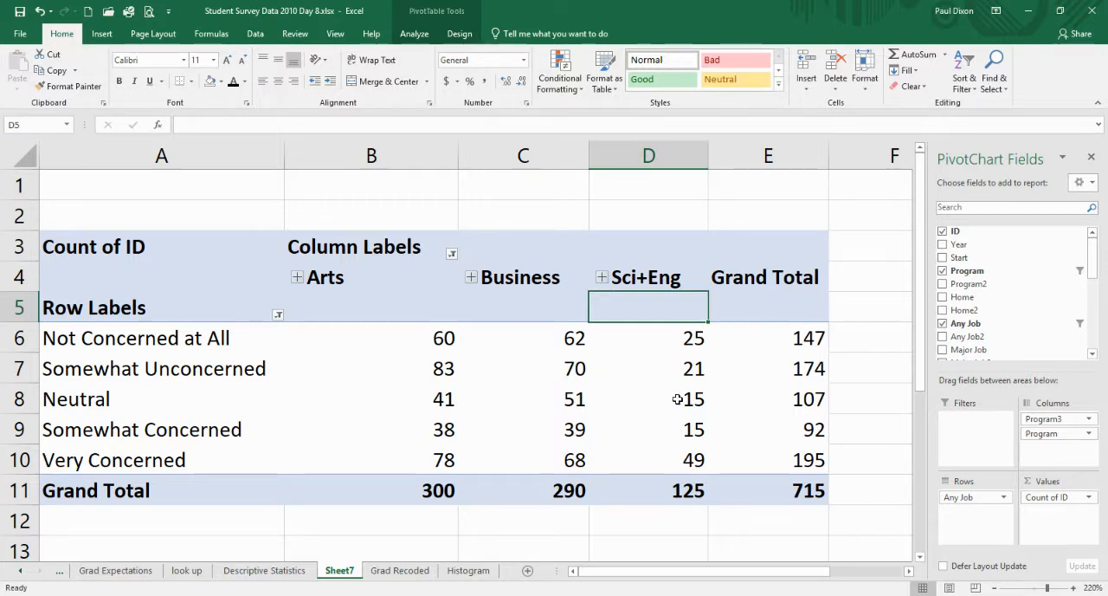
{"action": "mouse_move", "coordinate": [678, 399]}
{"action": "mouse_move", "coordinate": [642, 496]}
{"action": "mouse_move", "coordinate": [502, 458]}
{"action": "mouse_move", "coordinate": [716, 359]}
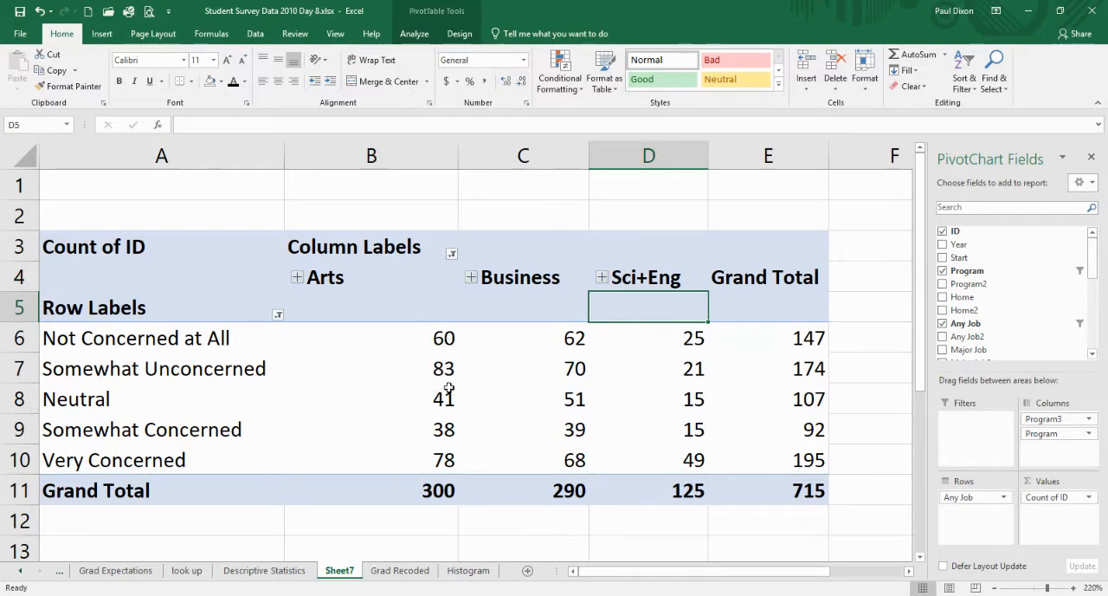
{"action": "mouse_move", "coordinate": [509, 437]}
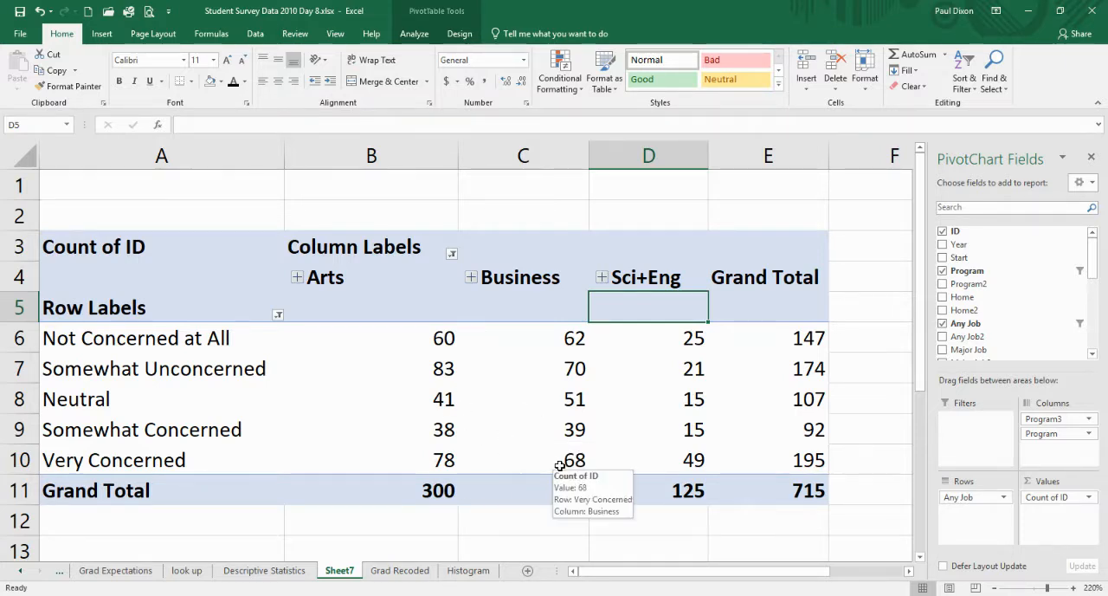
- Change the Count of ID value field to show values as % of Column Total
{"action": "left_click", "coordinate": [1047, 498]}
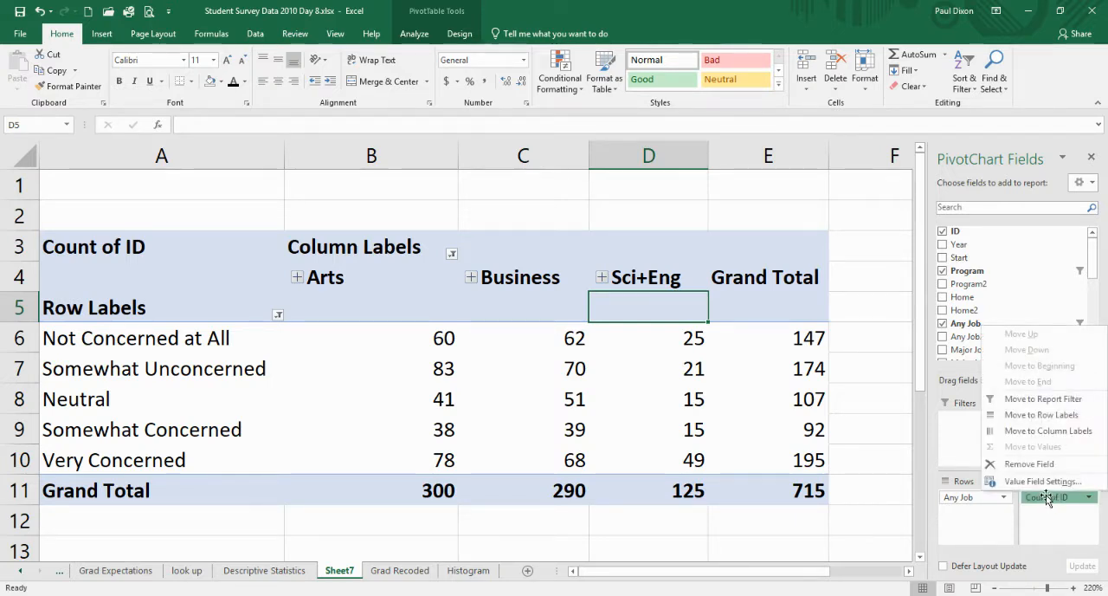
{"action": "left_click", "coordinate": [1043, 482]}
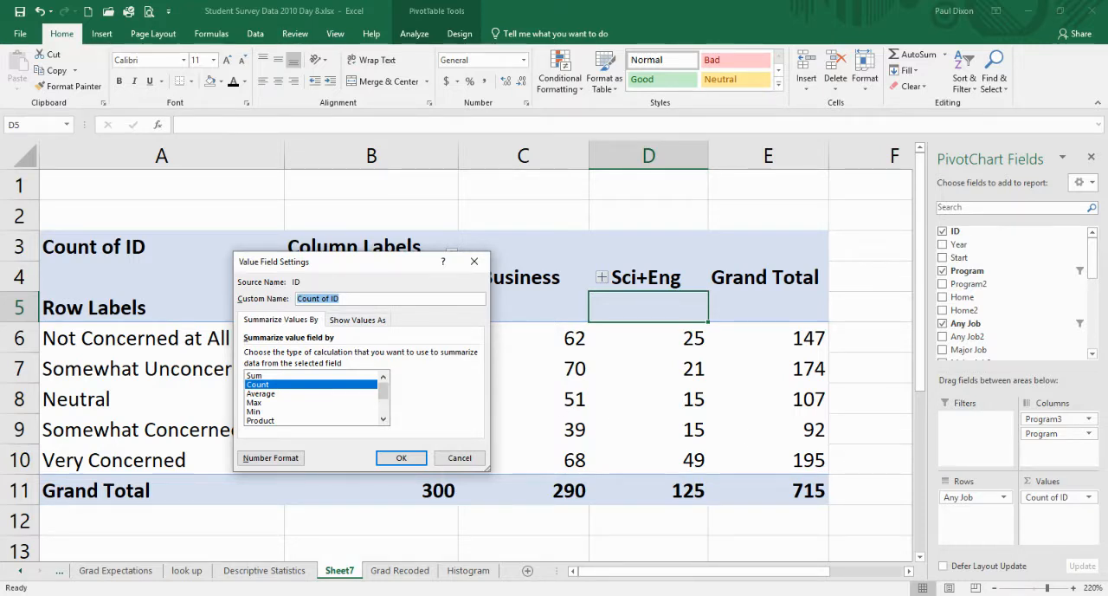
{"action": "left_click", "coordinate": [358, 320]}
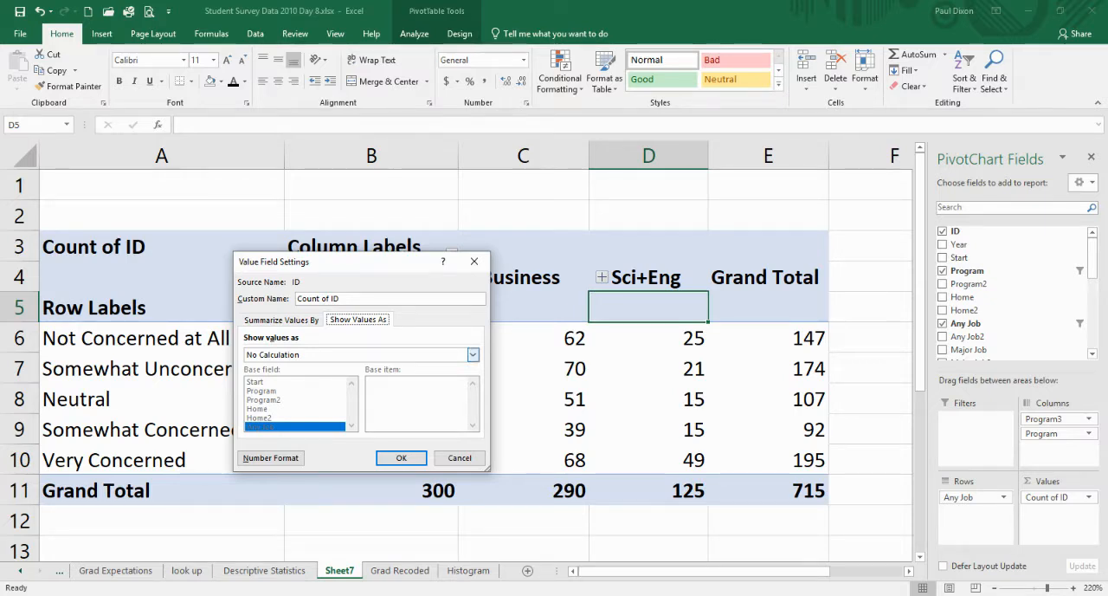
{"action": "left_click", "coordinate": [473, 354]}
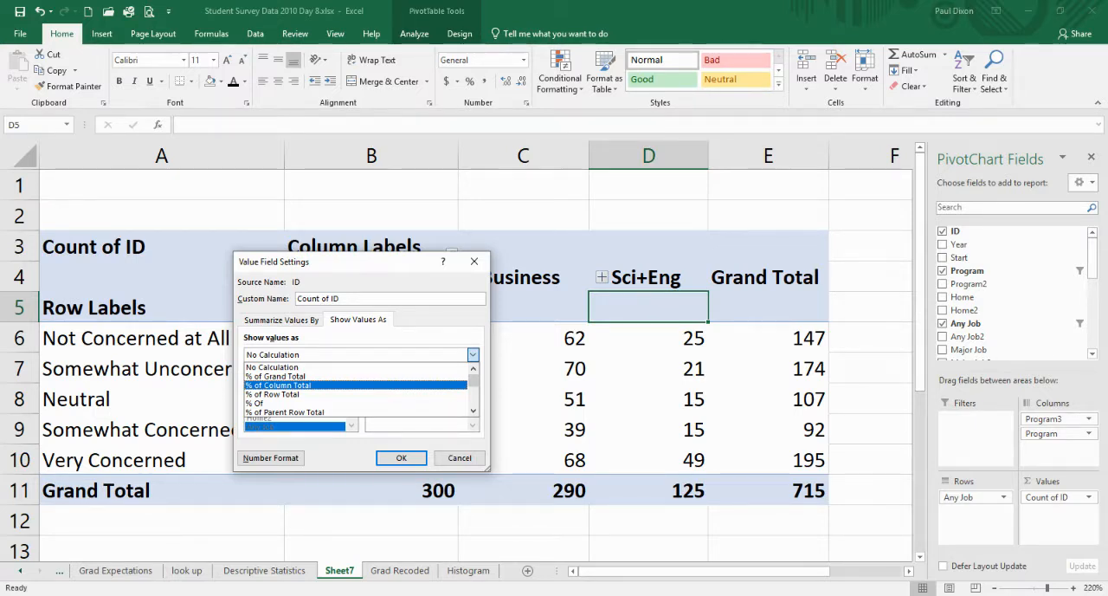
{"action": "left_click", "coordinate": [294, 385]}
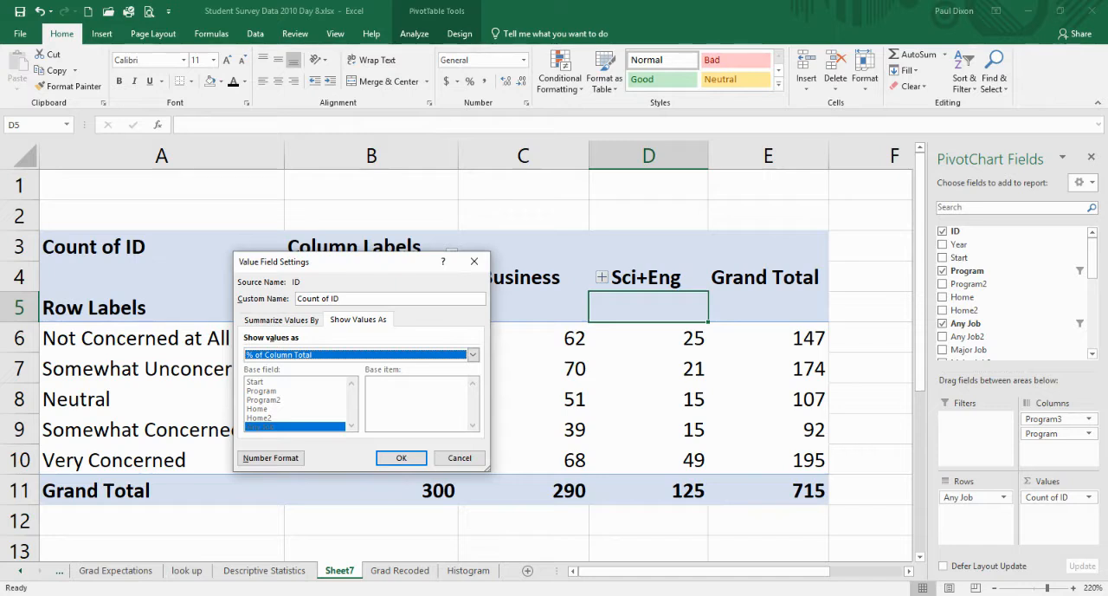
{"action": "left_click", "coordinate": [398, 456]}
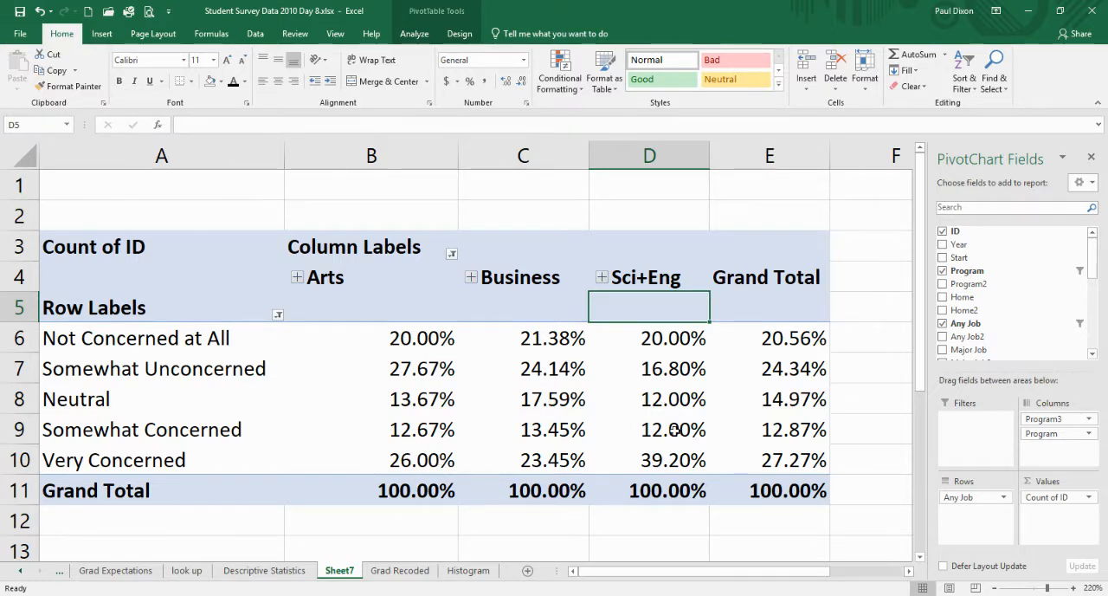
- Insert a Clustered Column PivotChart based on the percentage PivotTable
{"action": "mouse_move", "coordinate": [659, 460]}
{"action": "left_click", "coordinate": [414, 34]}
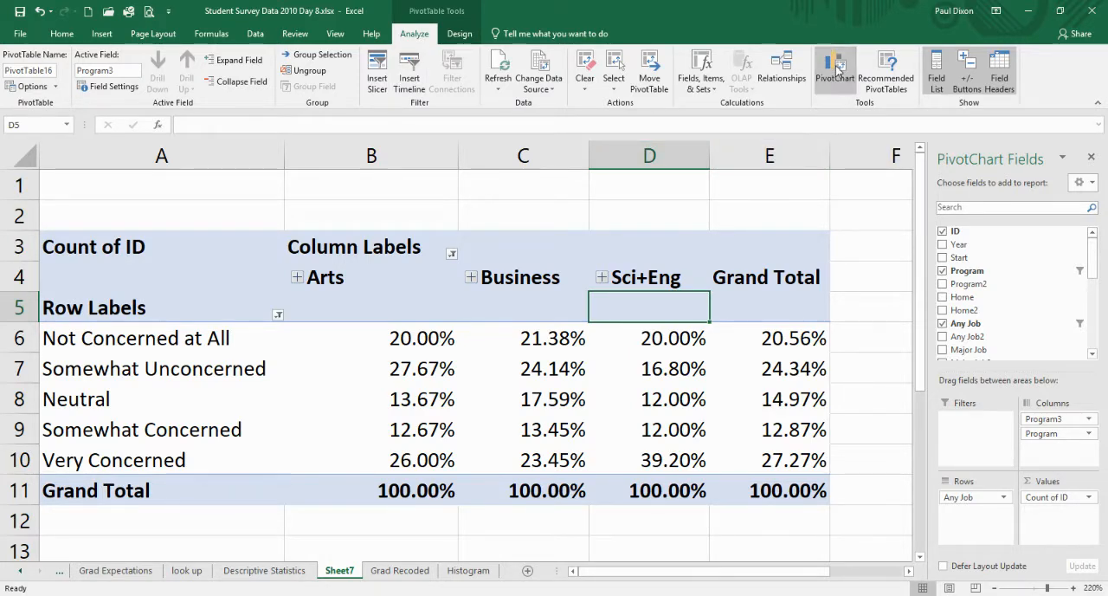
{"action": "left_click", "coordinate": [838, 69]}
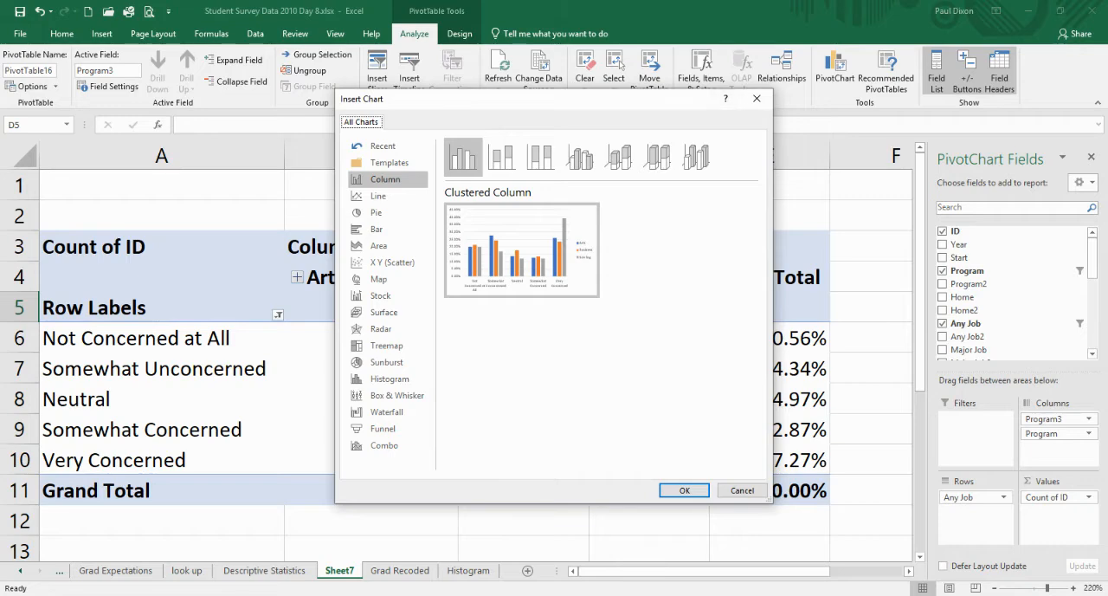
{"action": "left_click_drag", "start_coordinate": [537, 98], "coordinate": [494, 142]}
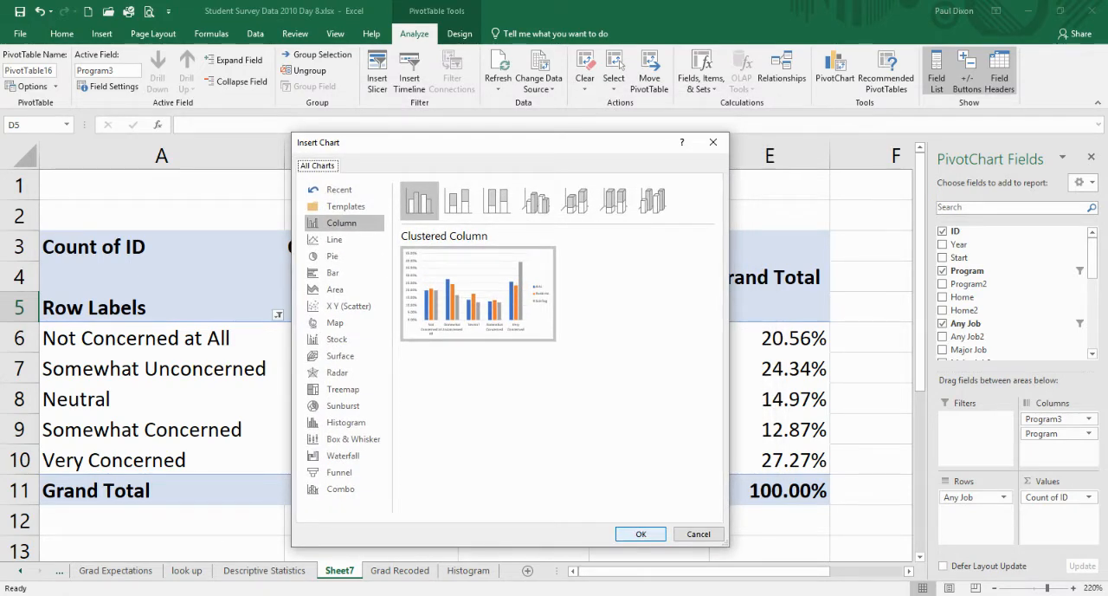
{"action": "left_click", "coordinate": [641, 534]}
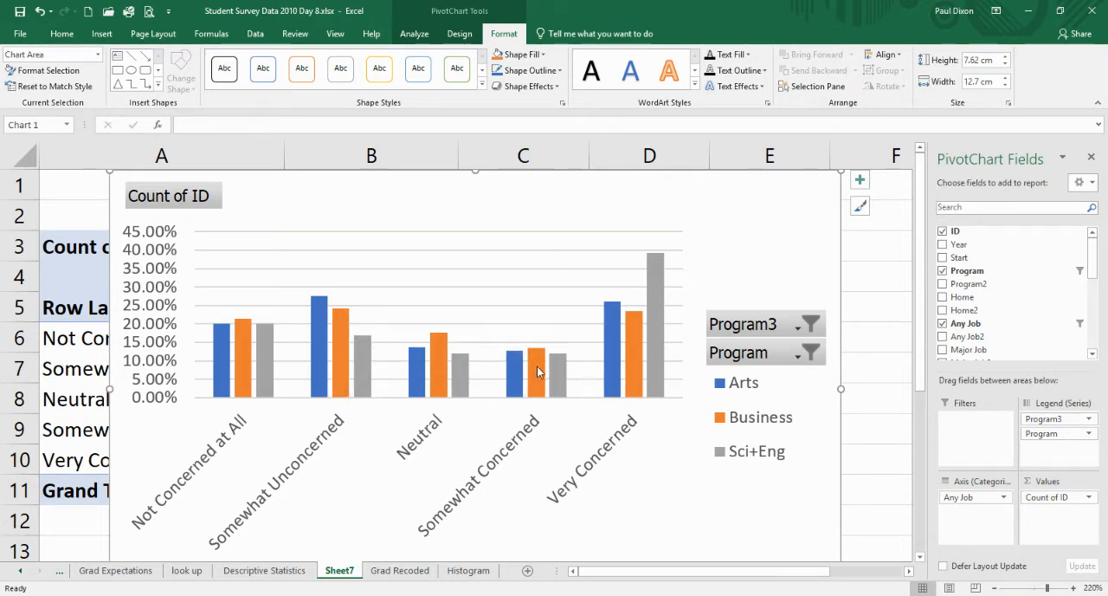
- Shrink the PivotChart to about 6.75 cm high by 10.43 cm wide and reposition it over the PivotTable
{"action": "mouse_move", "coordinate": [536, 369]}
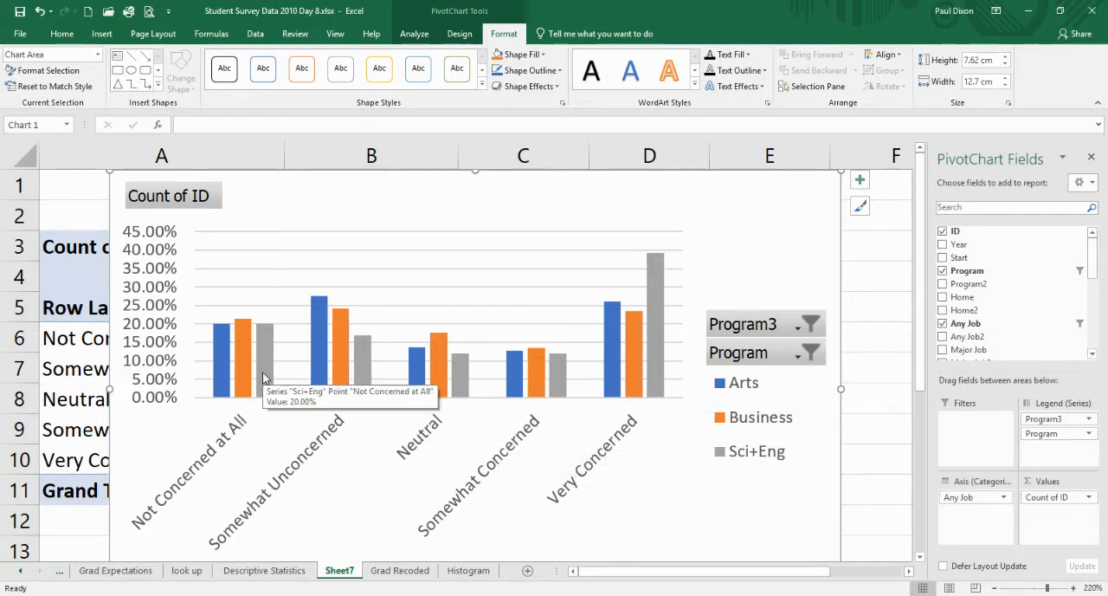
{"action": "left_click", "coordinate": [656, 401]}
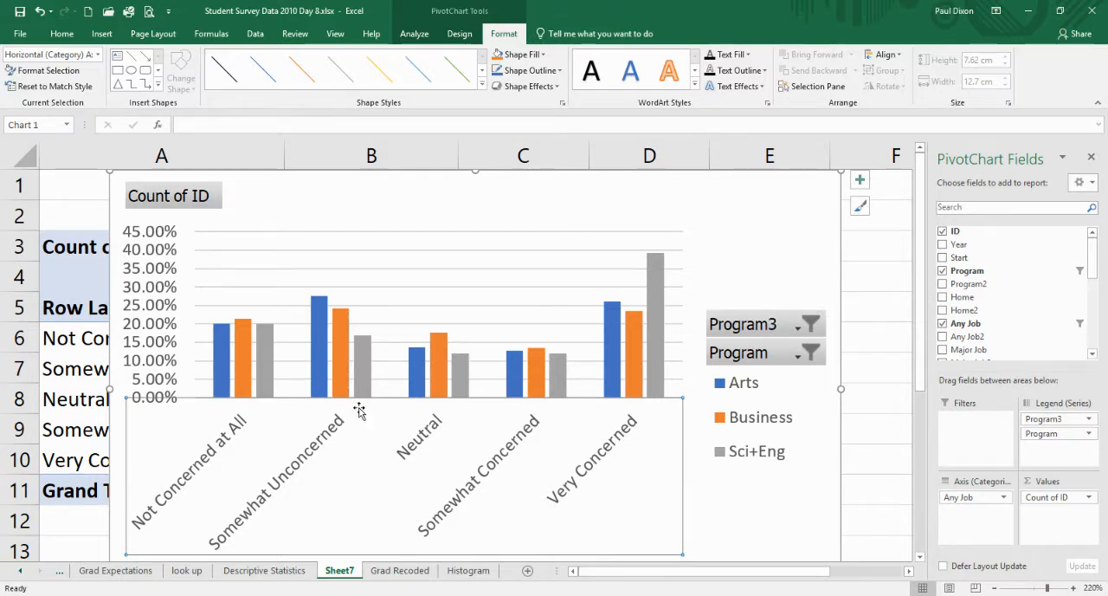
{"action": "mouse_move", "coordinate": [621, 368]}
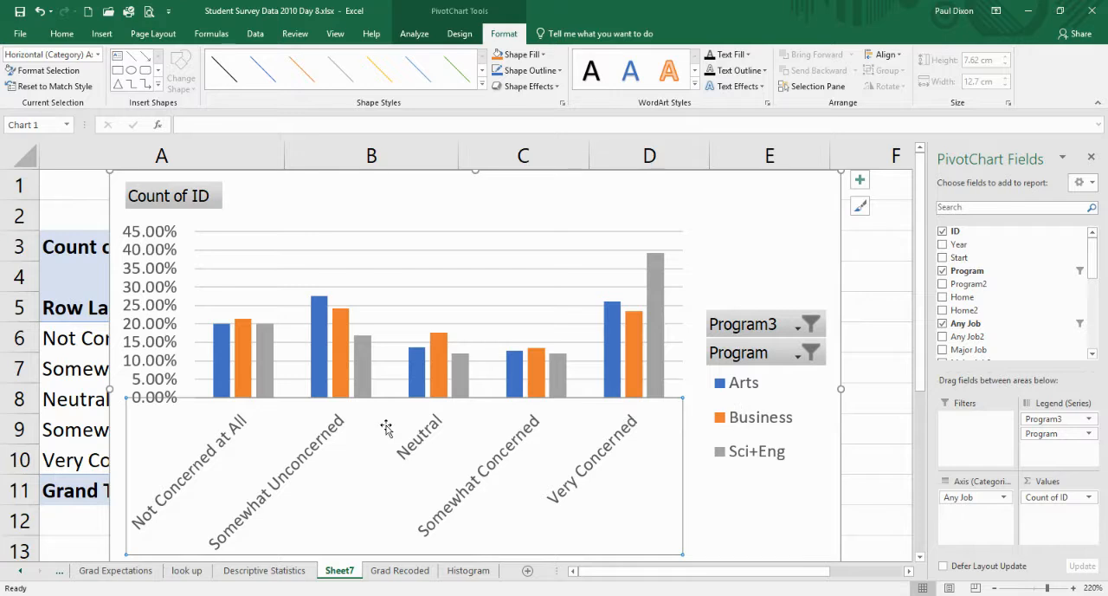
{"action": "left_click_drag", "start_coordinate": [433, 189], "coordinate": [588, 159]}
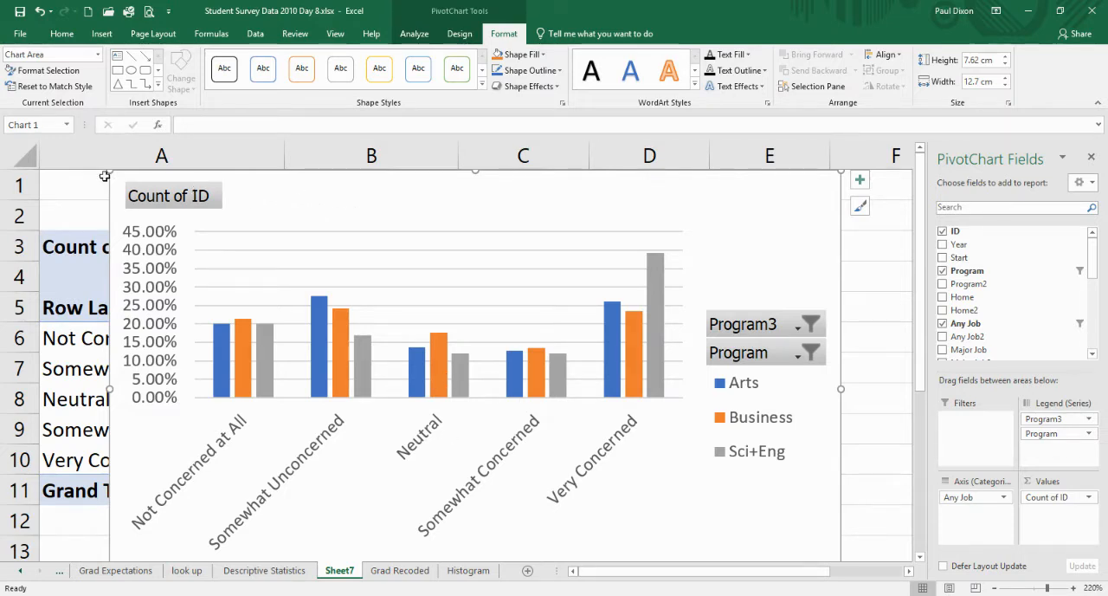
{"action": "left_click_drag", "start_coordinate": [110, 172], "coordinate": [240, 219]}
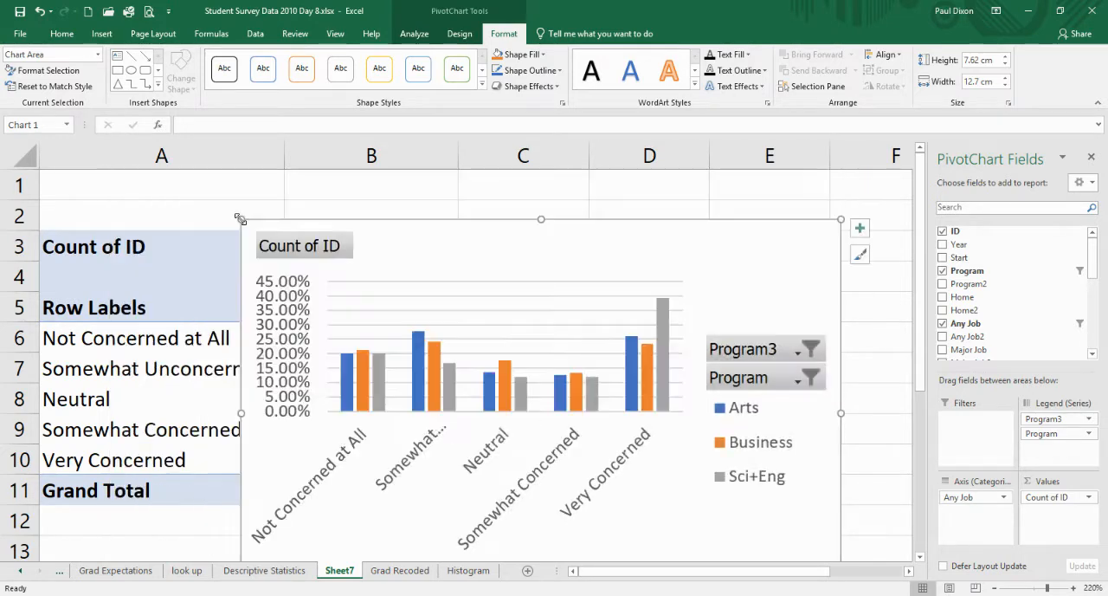
{"action": "left_click_drag", "start_coordinate": [440, 249], "coordinate": [542, 196]}
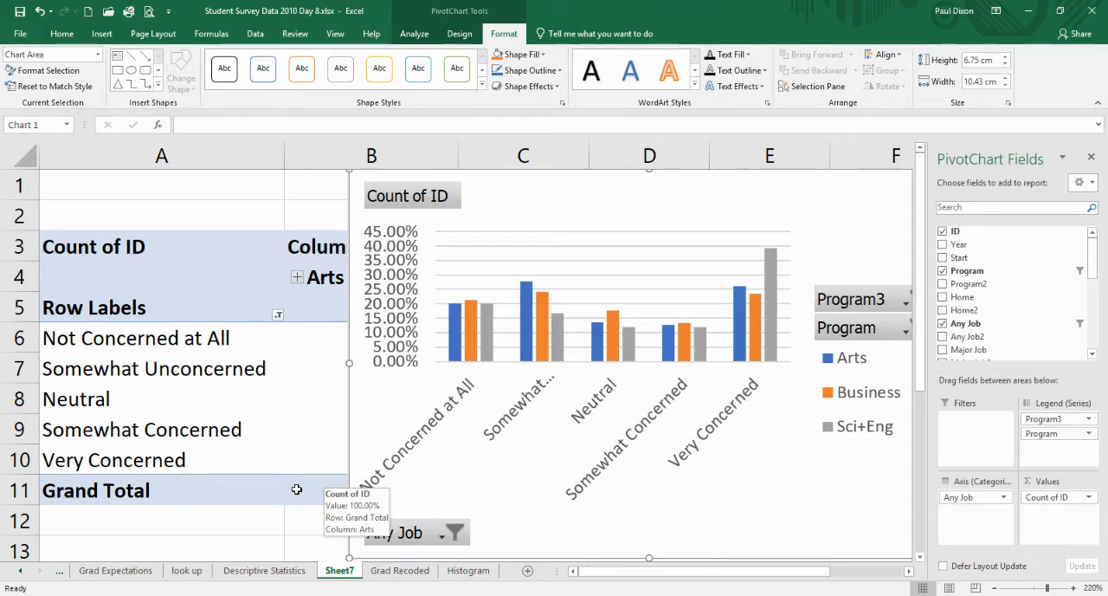
{"action": "mouse_move", "coordinate": [641, 201]}
{"action": "left_mouse_down"}
{"action": "mouse_move", "coordinate": [562, 257]}
{"action": "mouse_move", "coordinate": [513, 250]}
{"action": "left_mouse_up"}
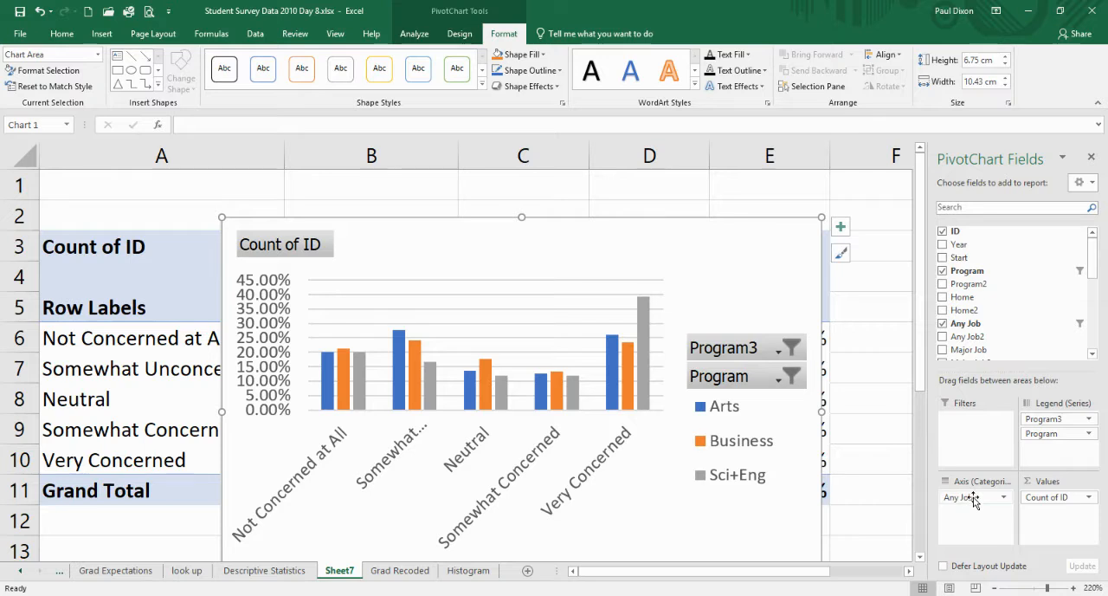
- Replace the Any Job field with Home on the PivotChart's category axis and move the chart up to row 1
{"action": "left_click_drag", "start_coordinate": [973, 497], "coordinate": [998, 310]}
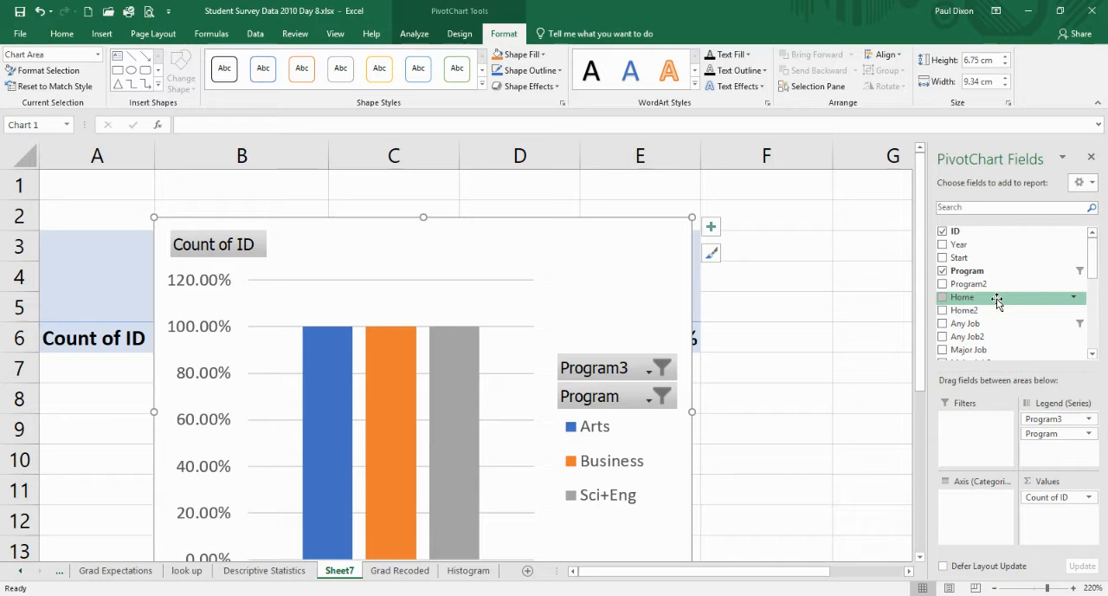
{"action": "left_click_drag", "start_coordinate": [998, 299], "coordinate": [975, 387]}
{"action": "left_click_drag", "start_coordinate": [959, 498], "coordinate": [971, 516]}
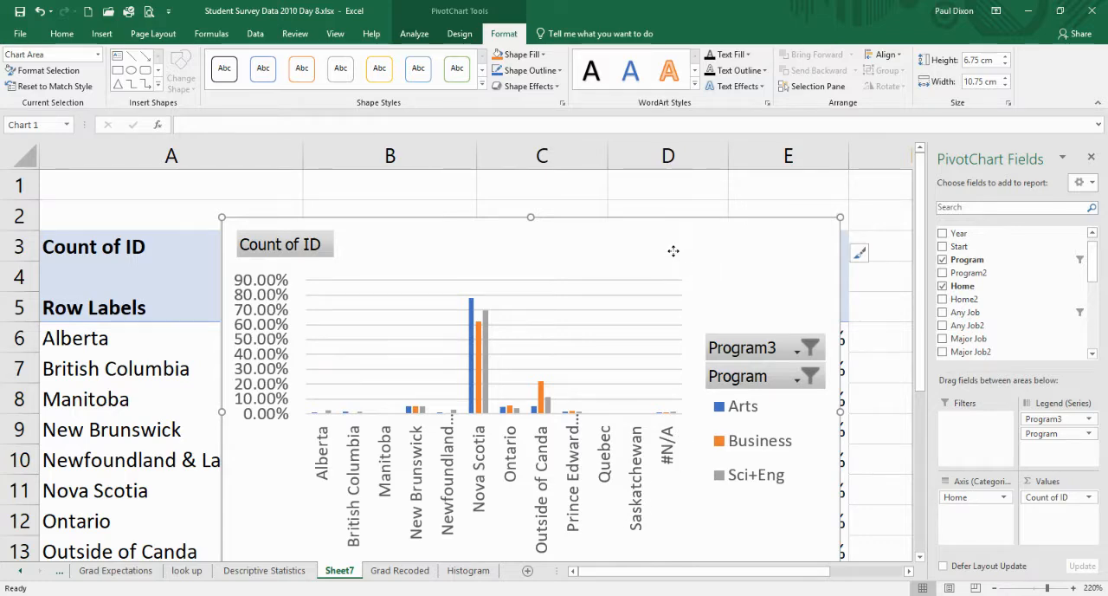
{"action": "left_click_drag", "start_coordinate": [672, 249], "coordinate": [699, 202]}
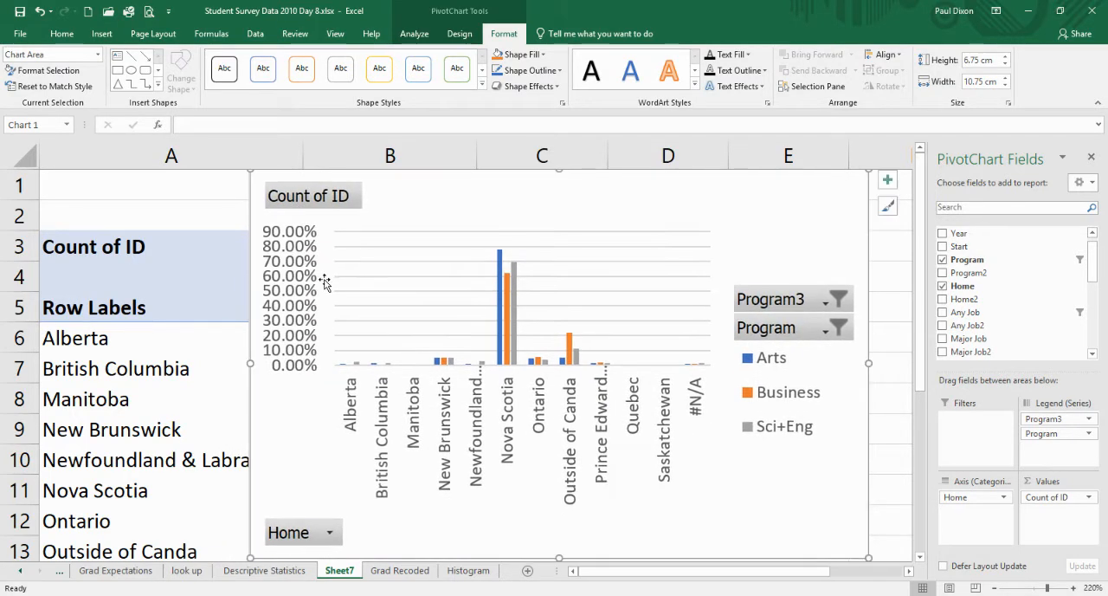
{"action": "left_click", "coordinate": [195, 267]}
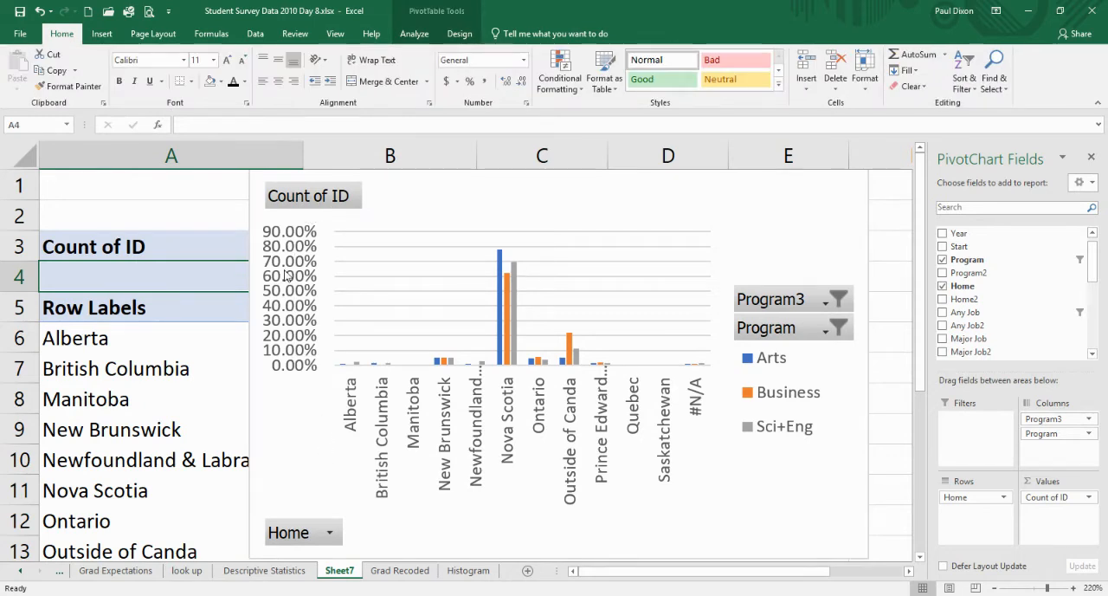
- Delete the PivotChart that covers the Home percentage PivotTable
{"action": "left_click", "coordinate": [561, 196]}
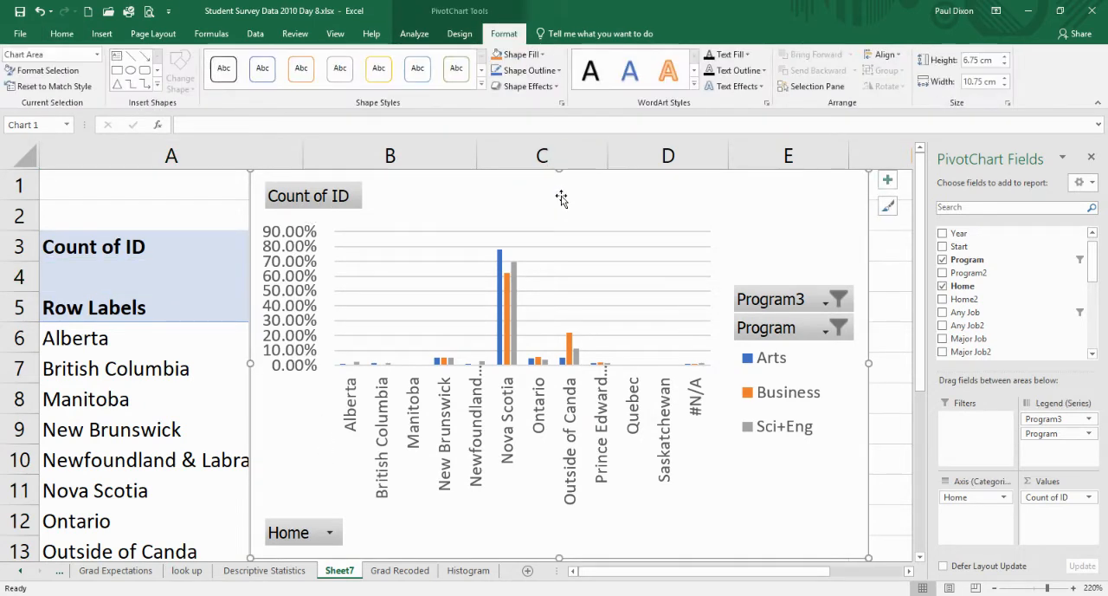
{"action": "key", "text": "Delete"}
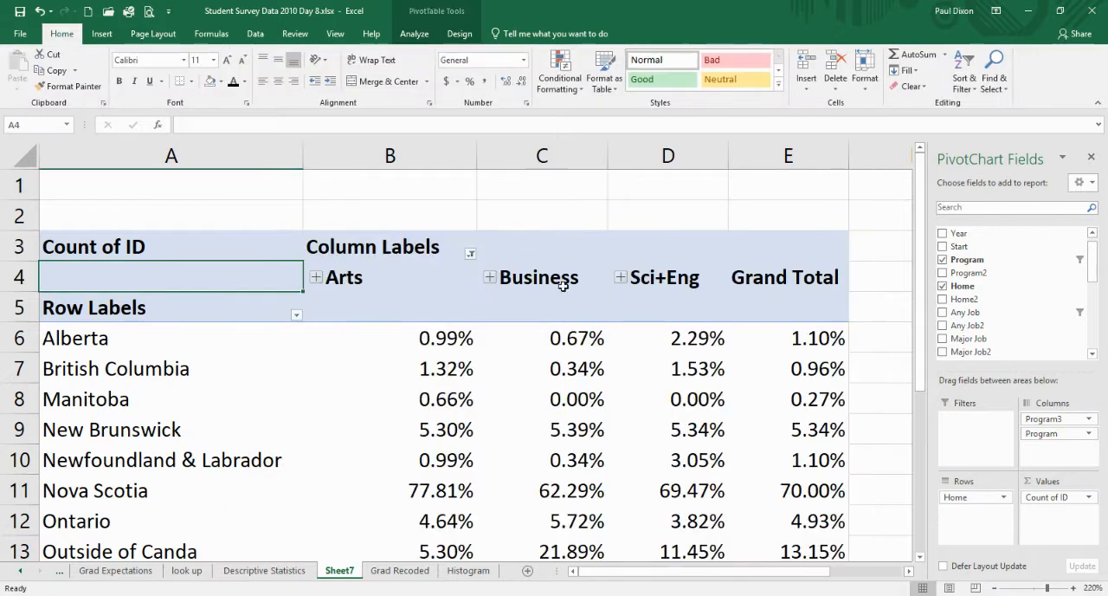
{"action": "left_click_drag", "start_coordinate": [593, 242], "coordinate": [611, 211]}
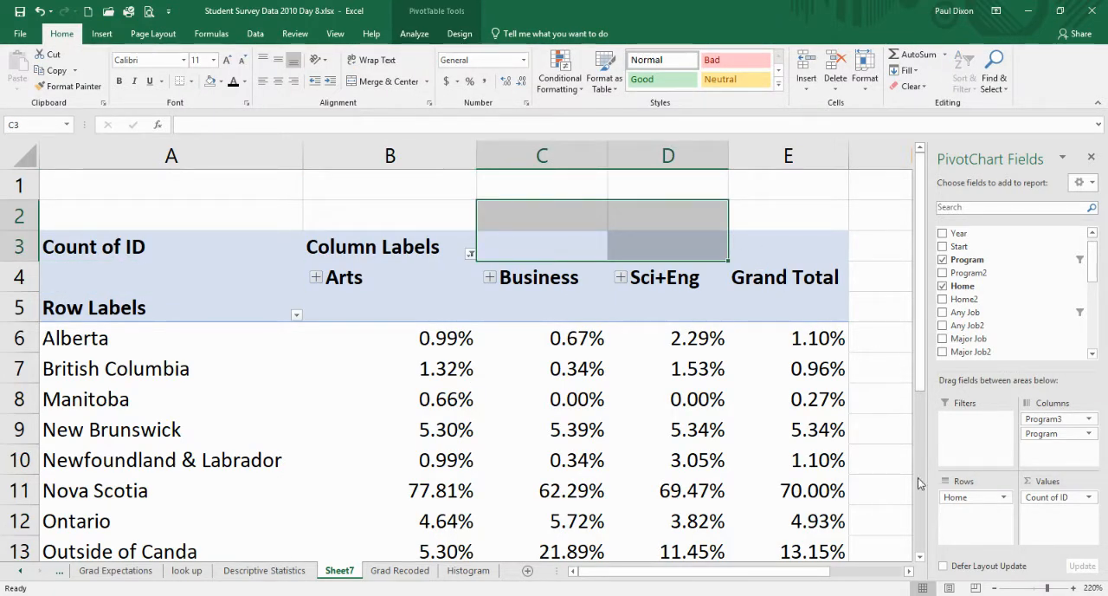
- Filter the PivotTable's Home row labels to exclude the #N/A item
{"action": "left_click", "coordinate": [994, 589]}
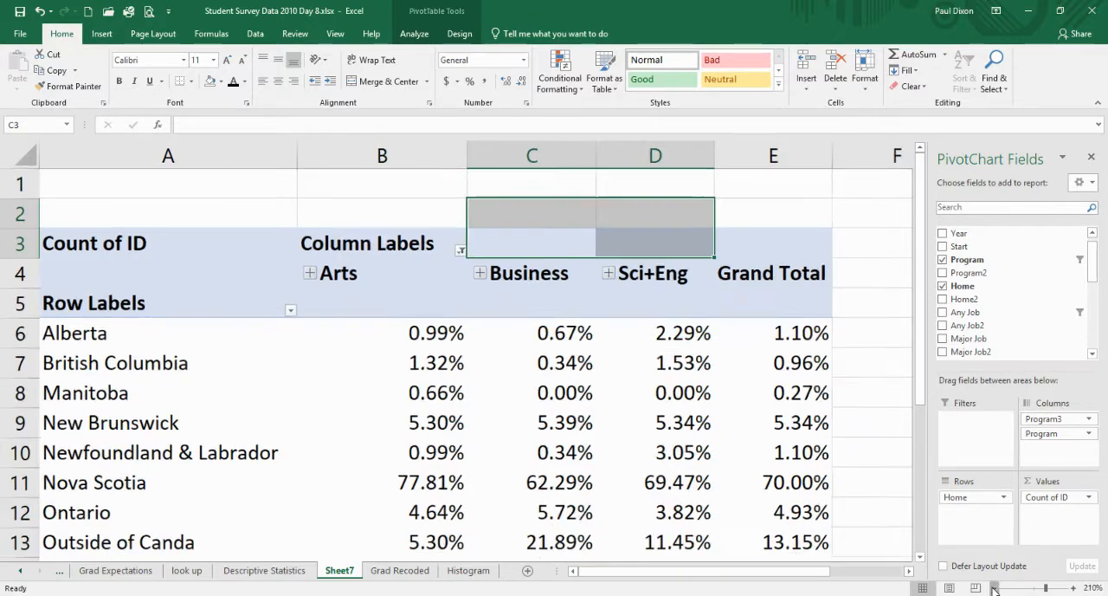
{"action": "left_click", "coordinate": [994, 588]}
{"action": "left_click", "coordinate": [994, 589]}
{"action": "left_click", "coordinate": [994, 588]}
{"action": "left_click", "coordinate": [994, 589]}
{"action": "left_click", "coordinate": [993, 588]}
{"action": "left_click", "coordinate": [994, 589]}
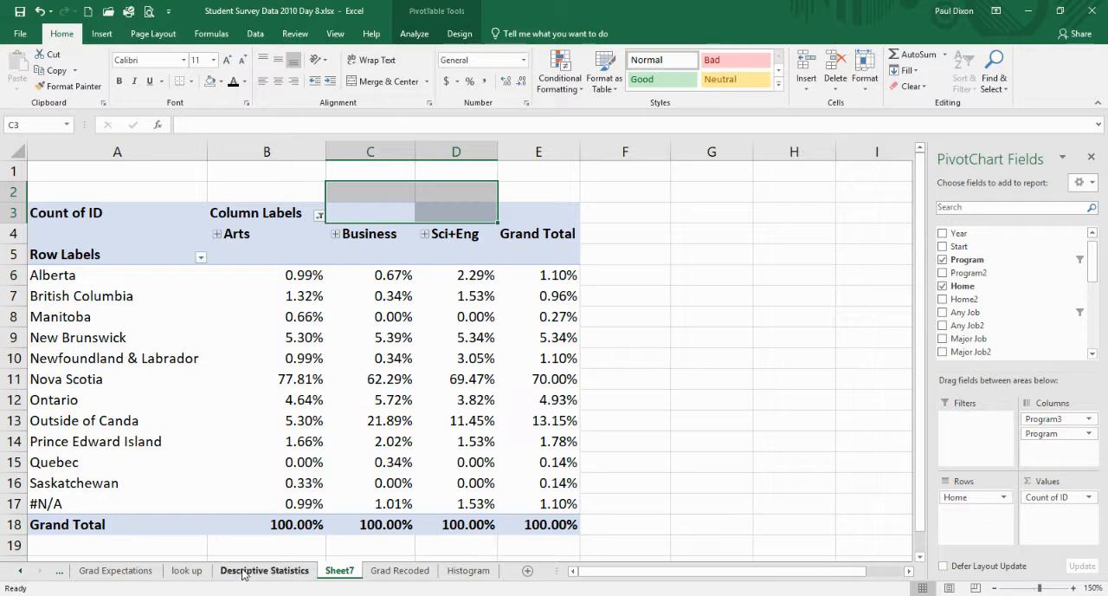
{"action": "left_click", "coordinate": [201, 258]}
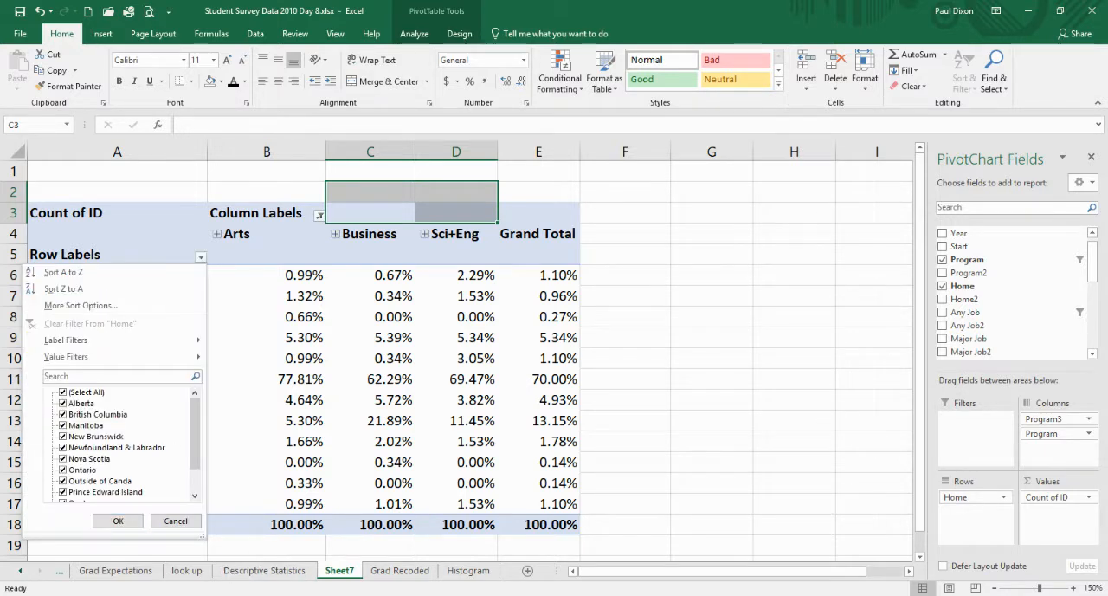
{"action": "left_click_drag", "start_coordinate": [195, 432], "coordinate": [195, 455]}
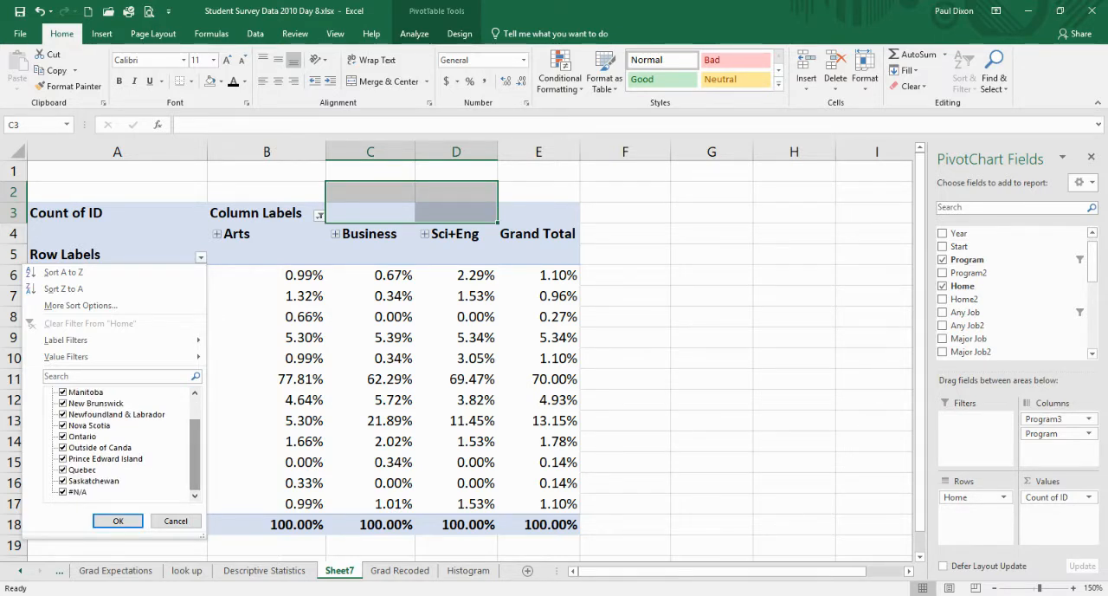
{"action": "left_click", "coordinate": [63, 492]}
{"action": "left_click", "coordinate": [118, 521]}
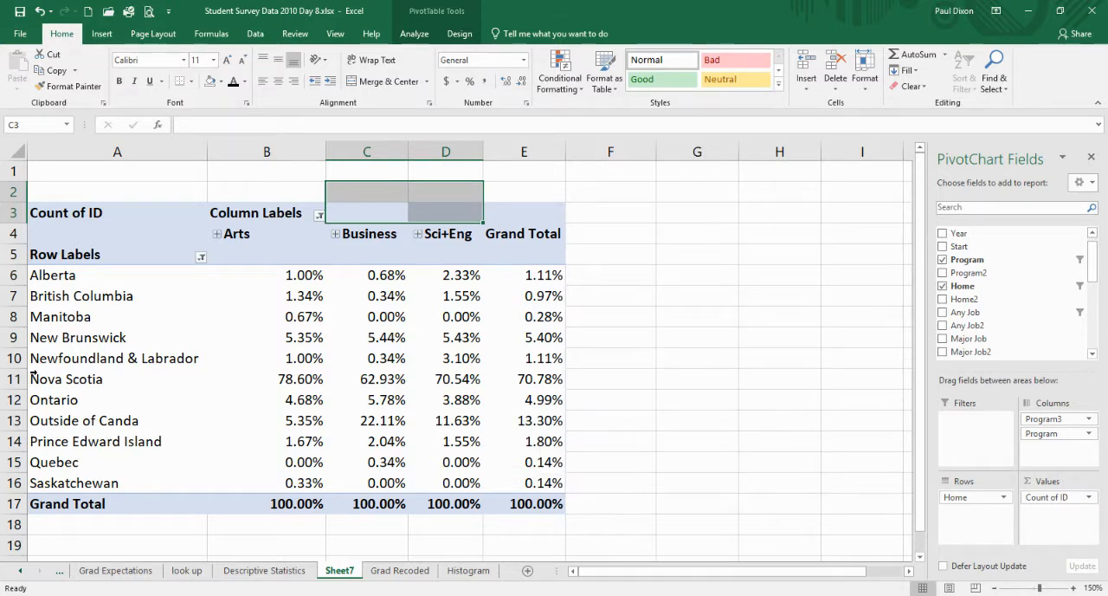
{"action": "left_click", "coordinate": [65, 274]}
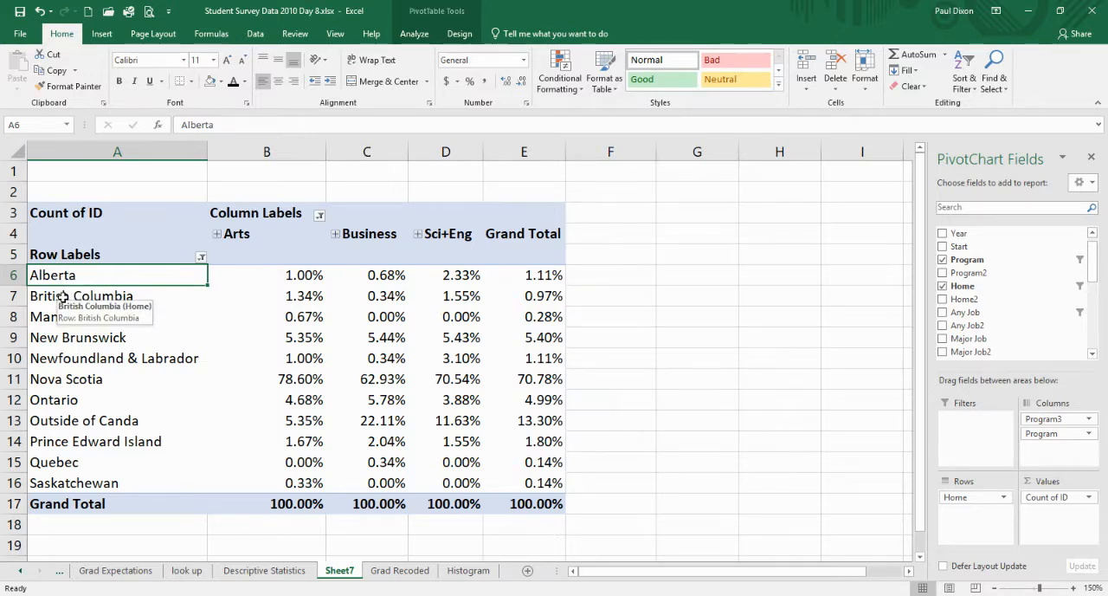
{"action": "left_click", "coordinate": [63, 297], "text": "ctrl"}
{"action": "left_click", "coordinate": [63, 319], "text": "ctrl"}
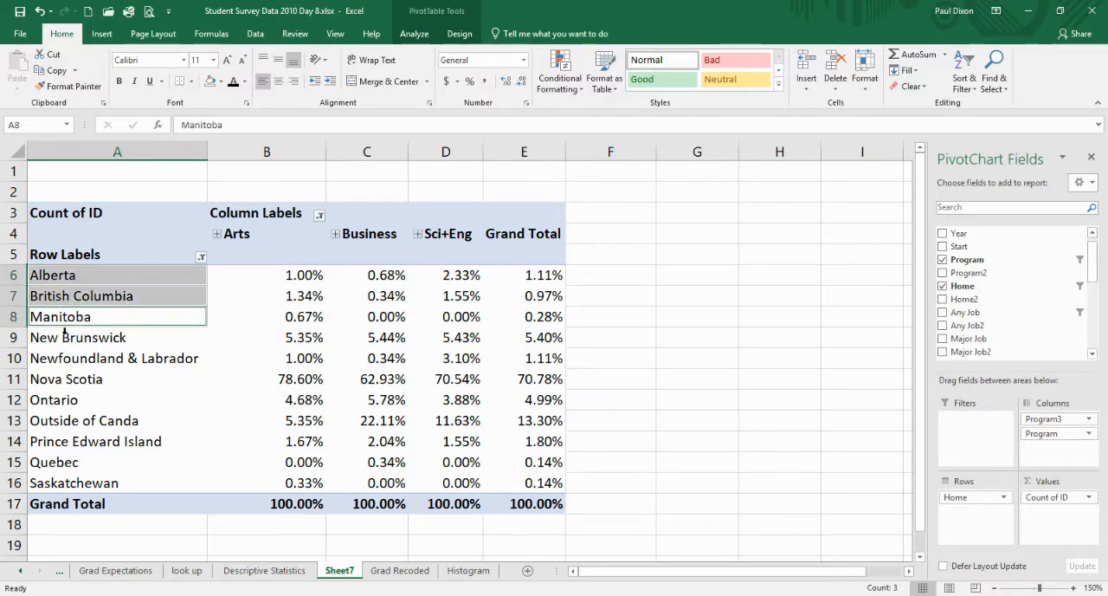
{"action": "left_click", "coordinate": [62, 338], "text": "ctrl"}
{"action": "left_click", "coordinate": [63, 357], "text": "ctrl"}
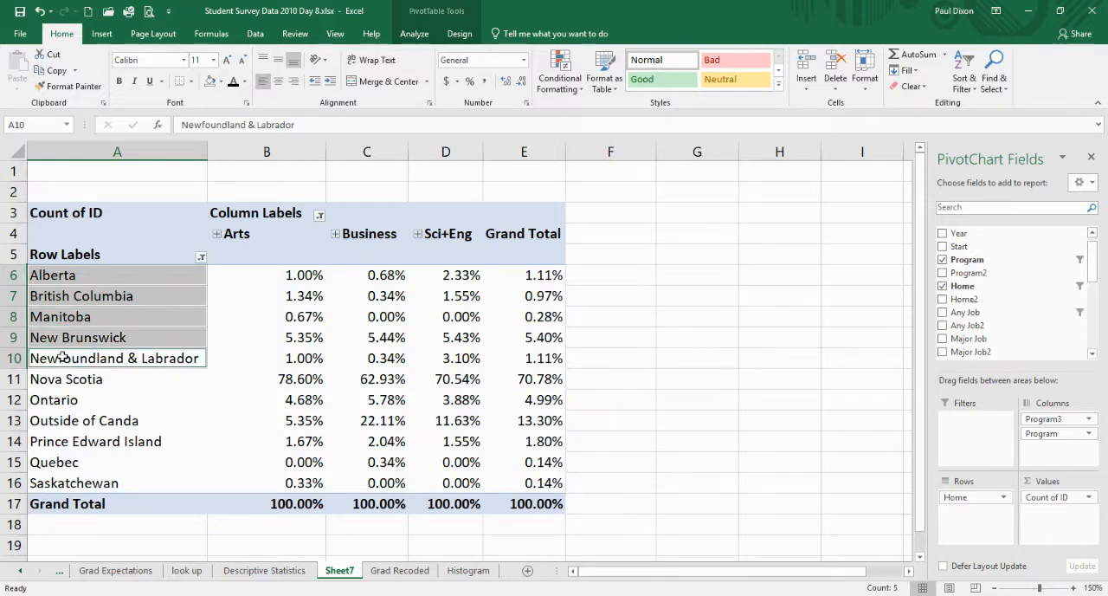
{"action": "left_click", "coordinate": [51, 400]}
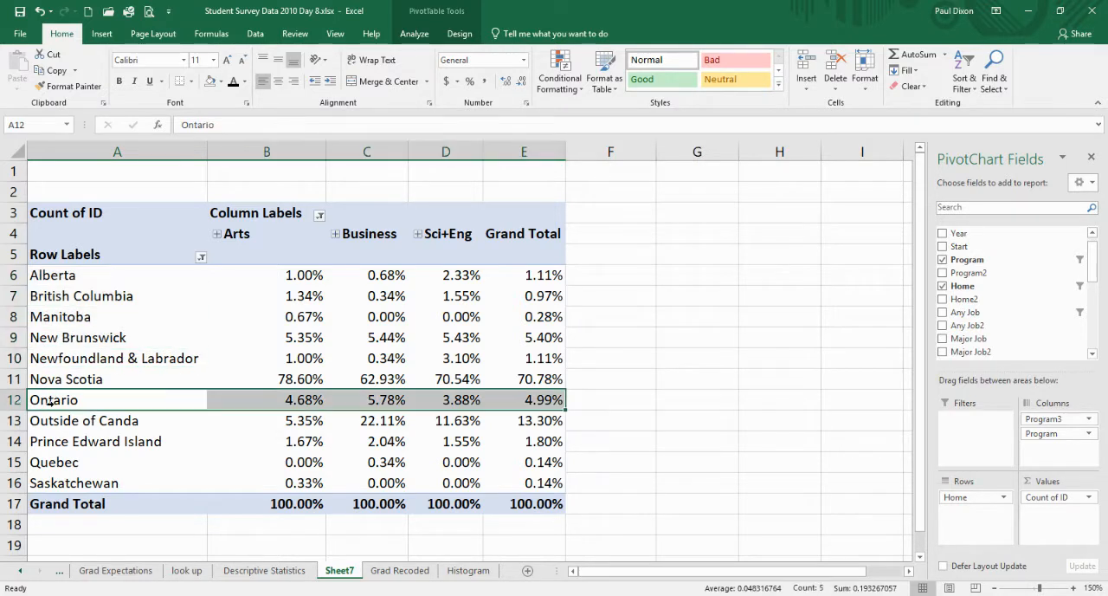
{"action": "left_click", "coordinate": [64, 277]}
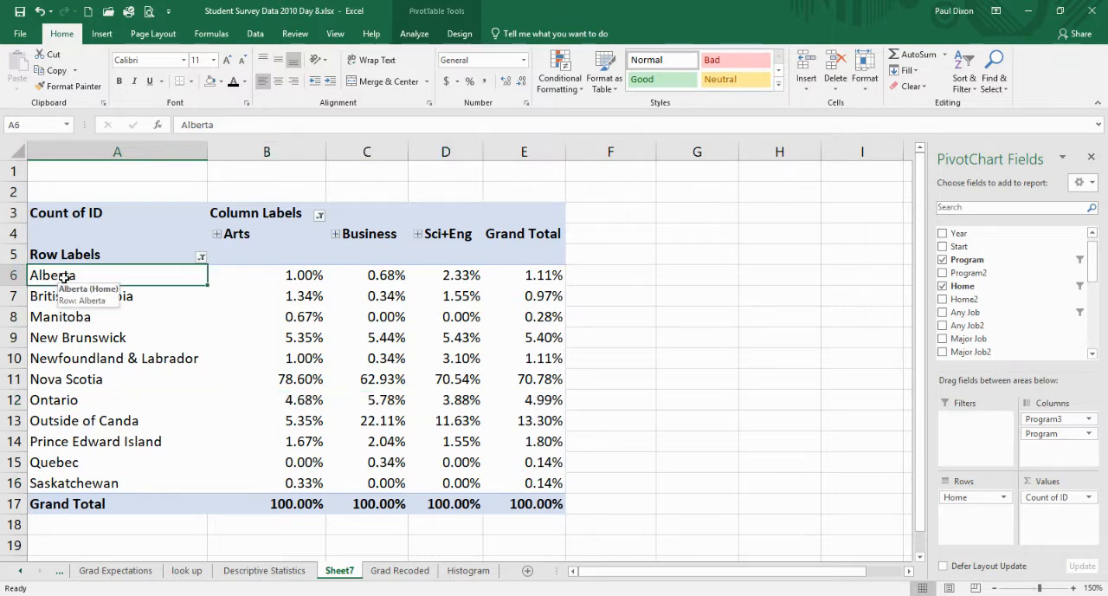
{"action": "left_click", "coordinate": [59, 298], "text": "ctrl"}
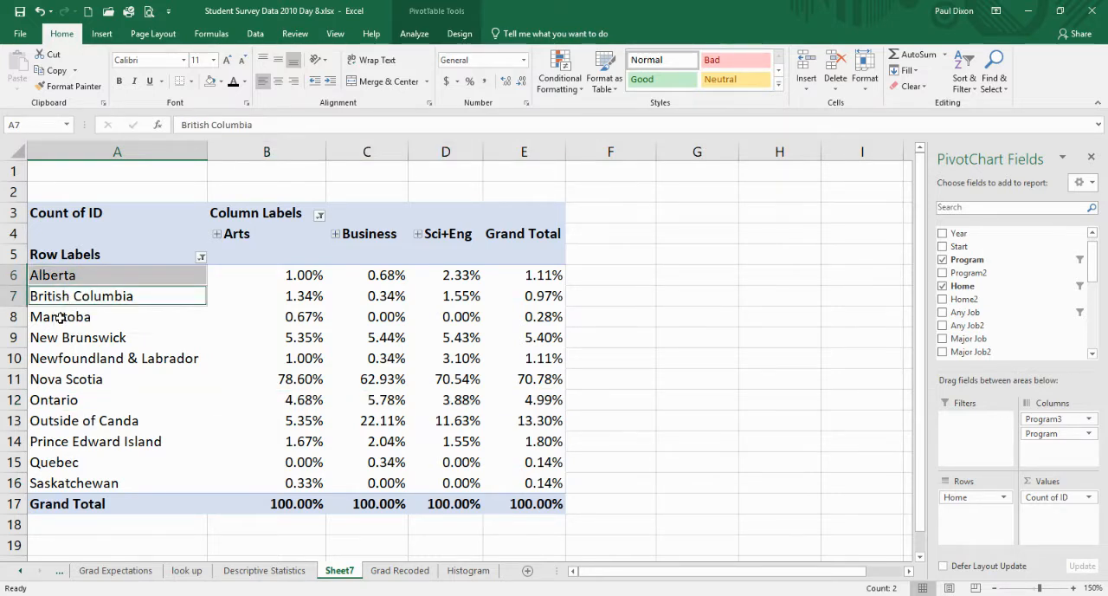
{"action": "left_click", "coordinate": [59, 317]}
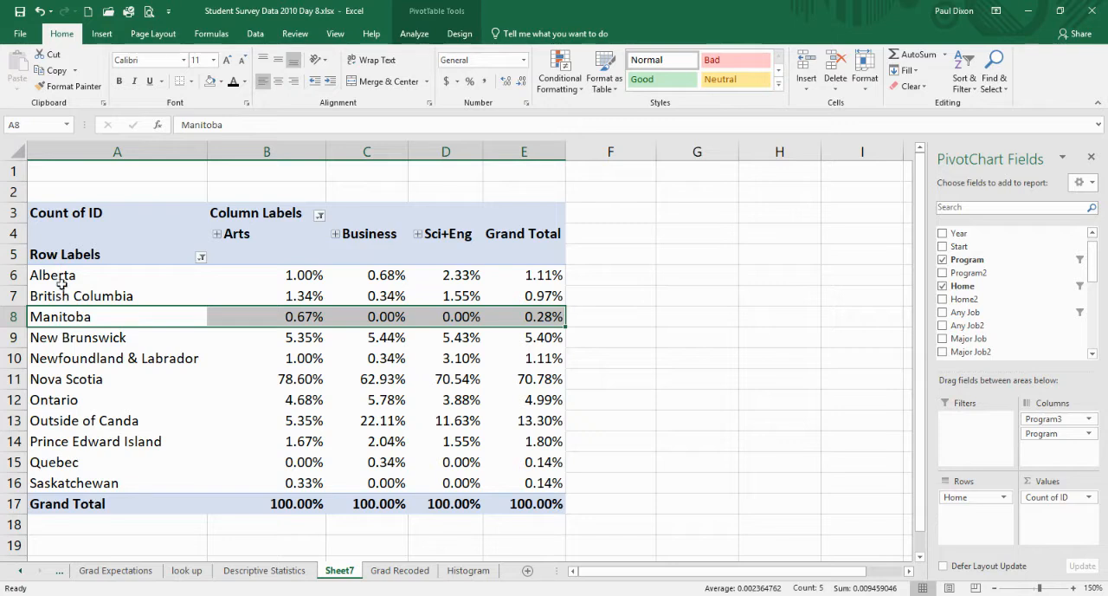
- Group all the Canadian provinces except Nova Scotia in the row labels, leaving Outside of Canda ungrouped as well
{"action": "left_click", "coordinate": [55, 276]}
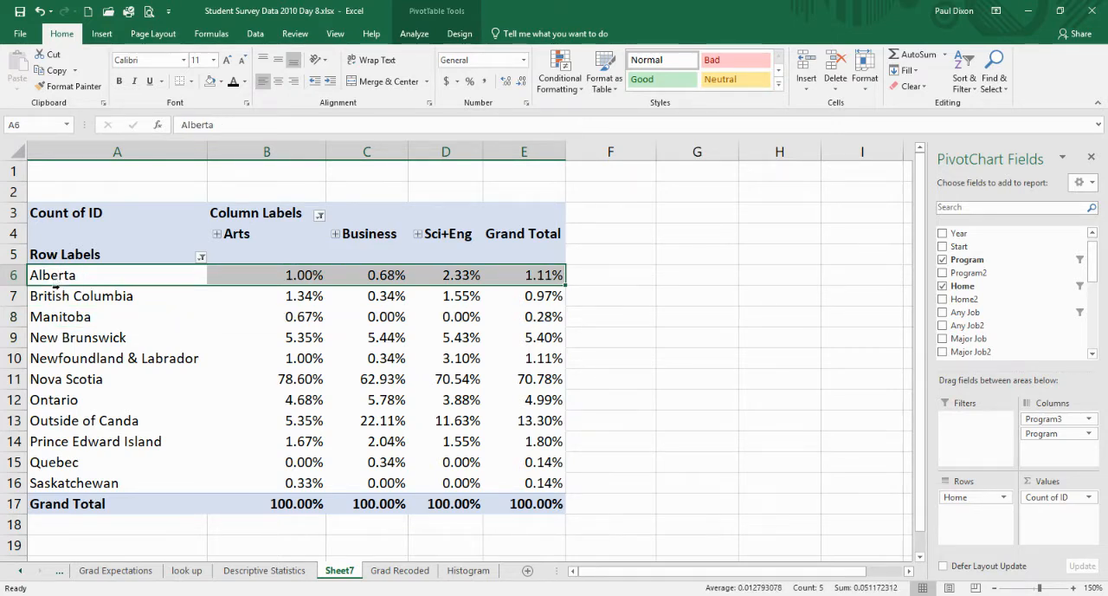
{"action": "left_click", "coordinate": [54, 296], "text": "ctrl"}
{"action": "left_click", "coordinate": [54, 316], "text": "ctrl"}
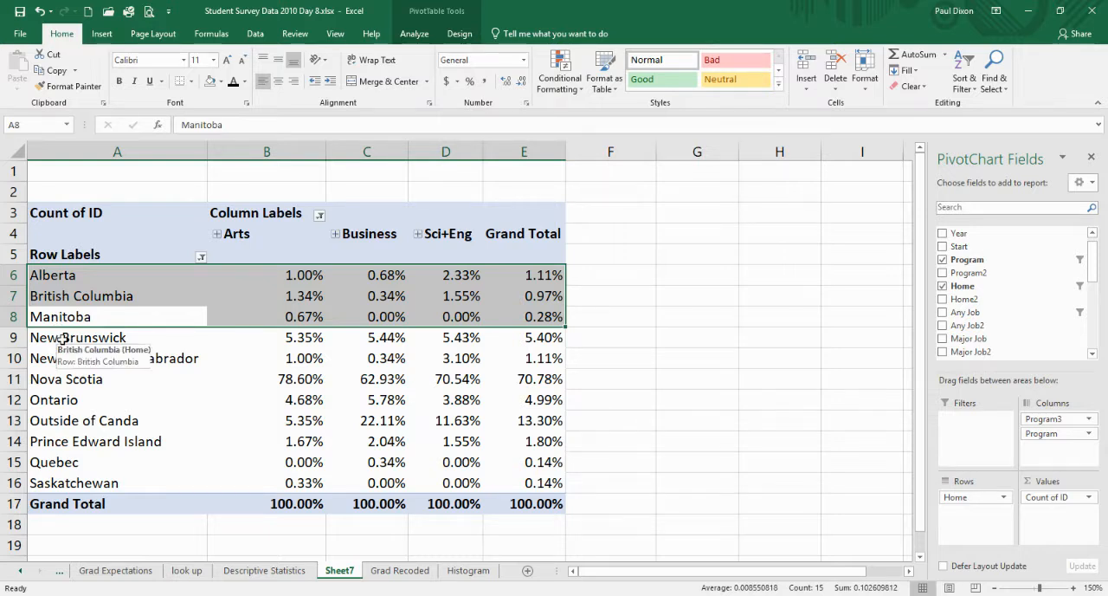
{"action": "left_click", "coordinate": [63, 338], "text": "ctrl"}
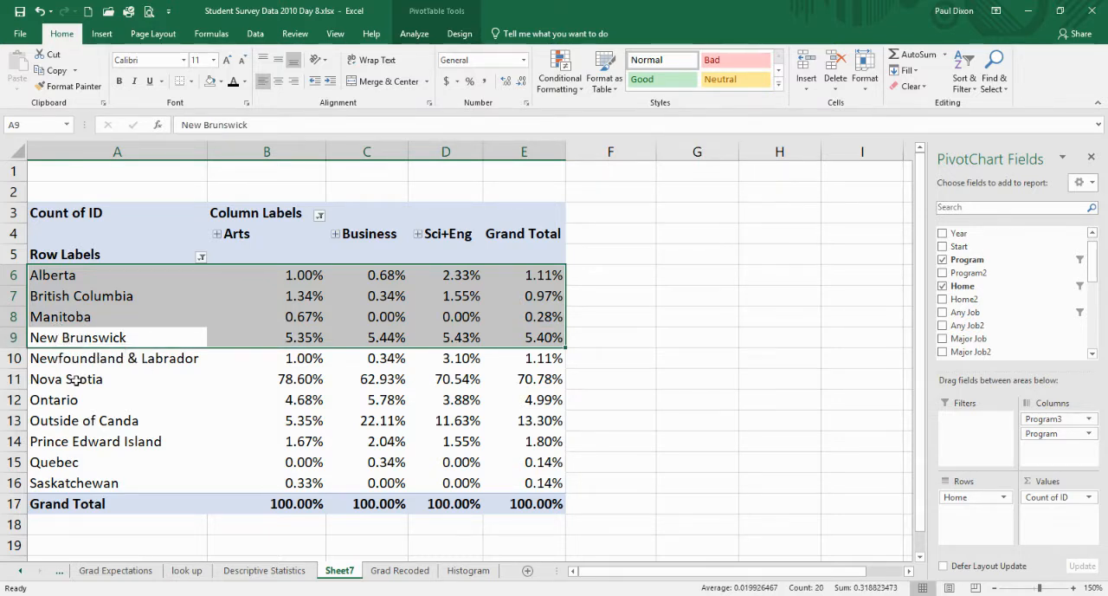
{"action": "left_click", "coordinate": [76, 364], "text": "ctrl"}
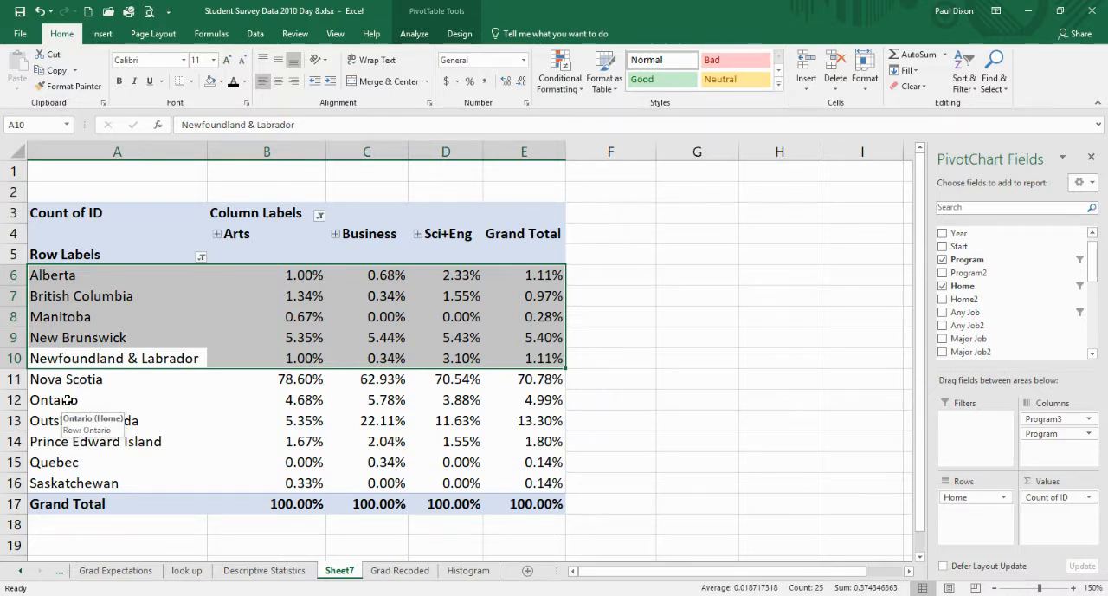
{"action": "left_click", "coordinate": [67, 400], "text": "ctrl"}
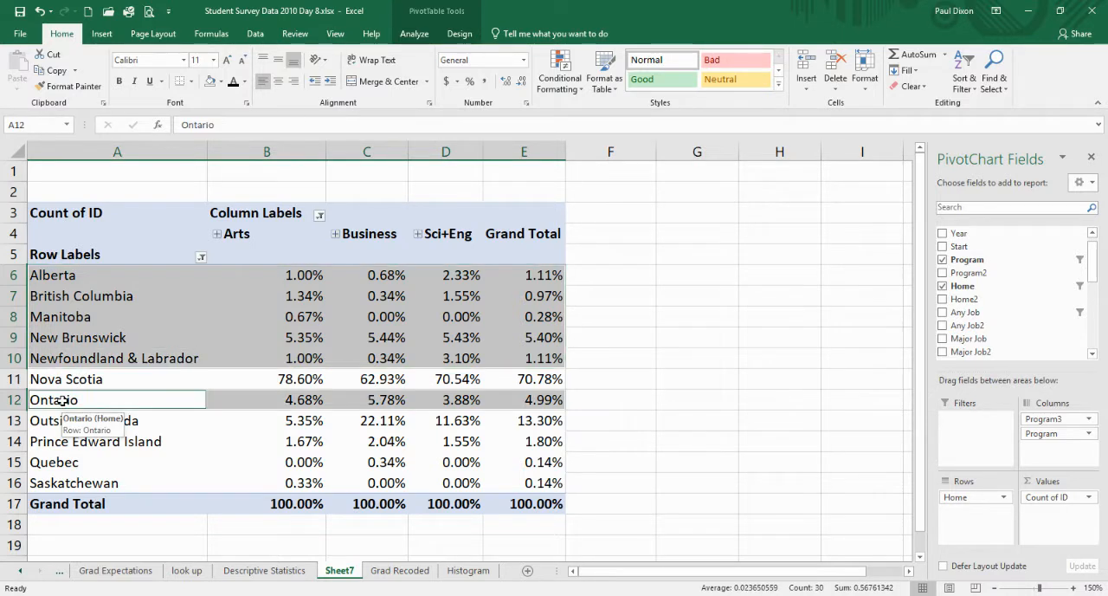
{"action": "left_click", "coordinate": [77, 442], "text": "ctrl"}
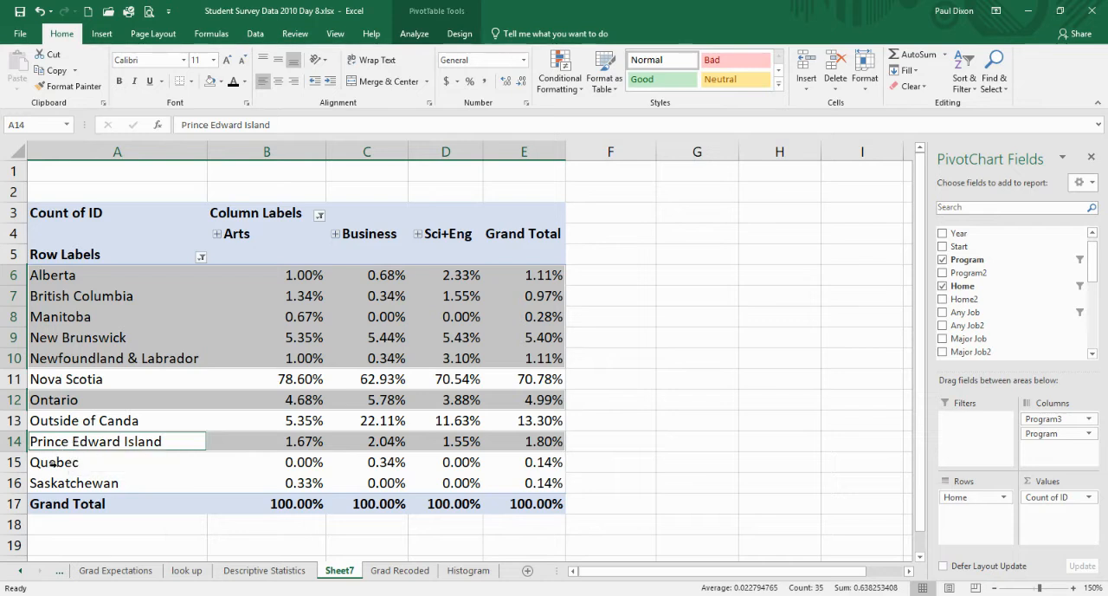
{"action": "left_click", "coordinate": [53, 464], "text": "ctrl"}
{"action": "left_click", "coordinate": [61, 485], "text": "ctrl"}
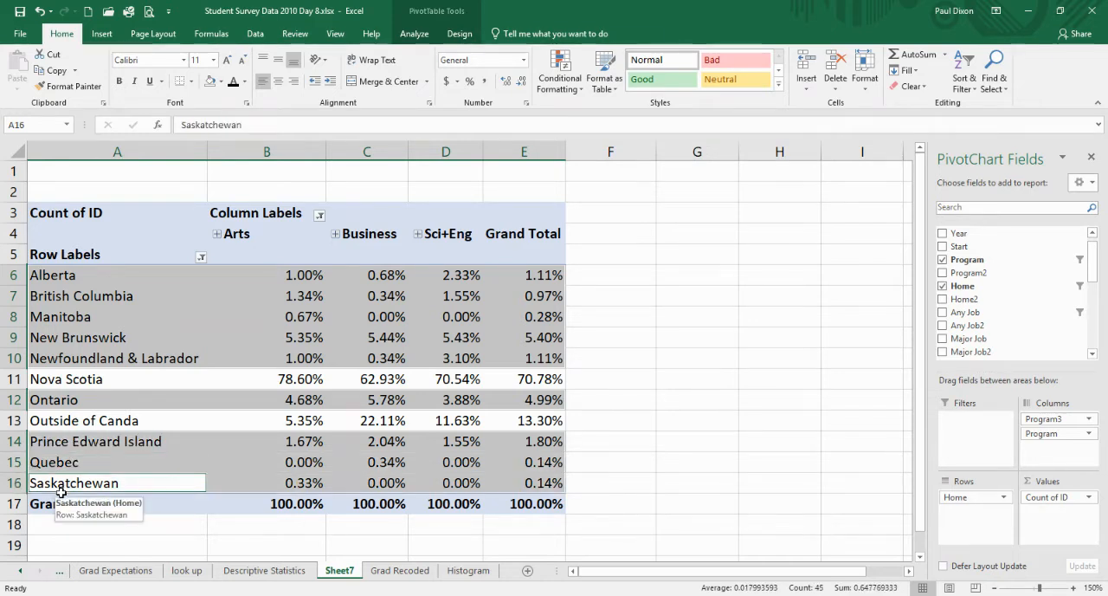
{"action": "right_click", "coordinate": [73, 320]}
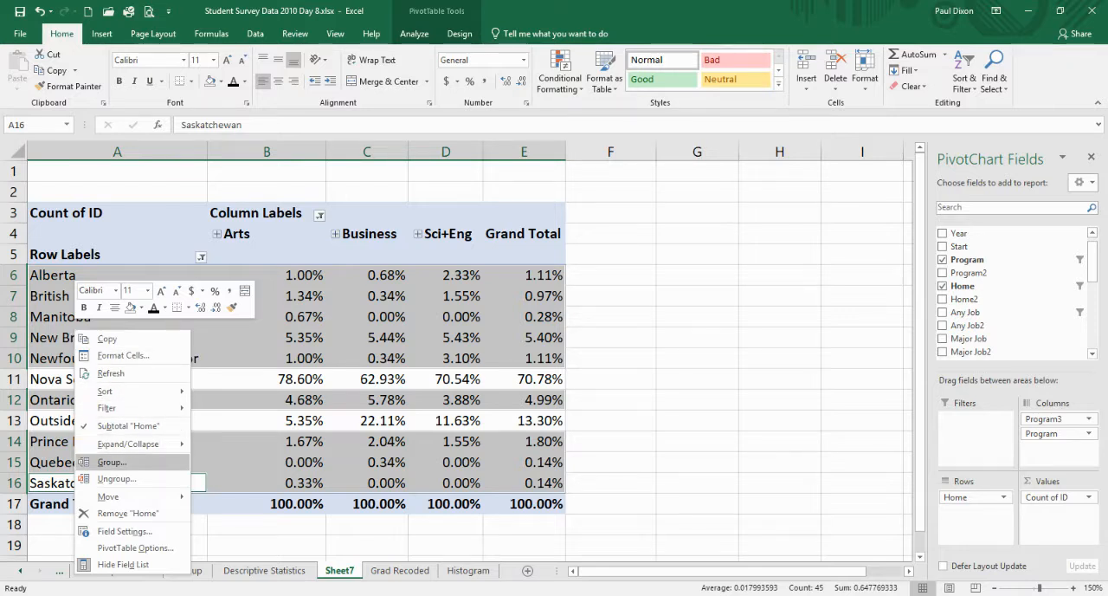
{"action": "left_click", "coordinate": [113, 462]}
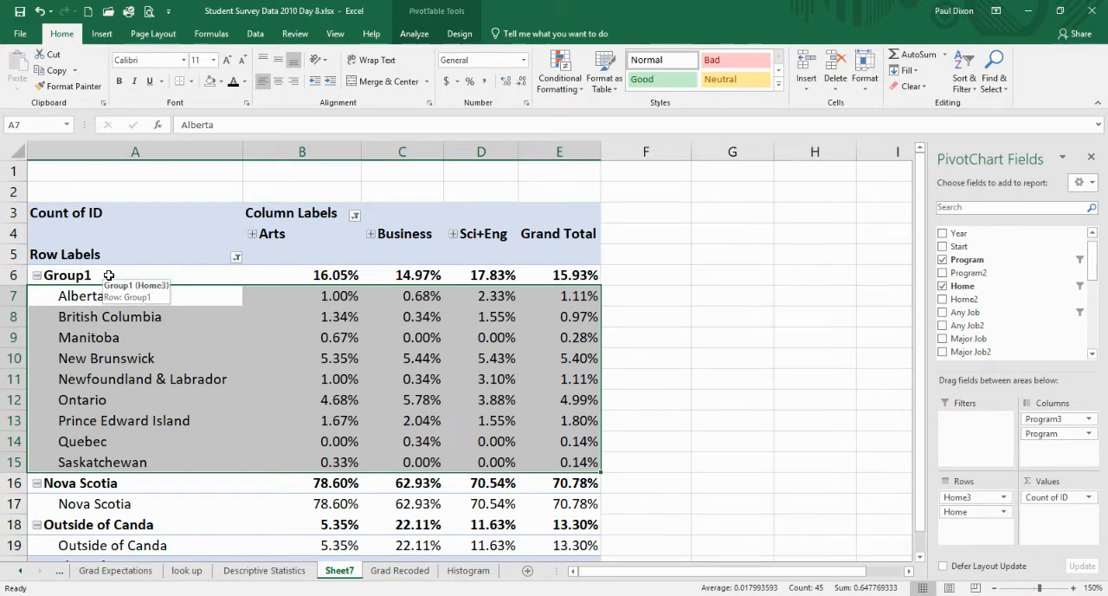
- Collapse the new province group, Outside of Canda and Nova Scotia so only their summary rows show
{"action": "left_click", "coordinate": [38, 276]}
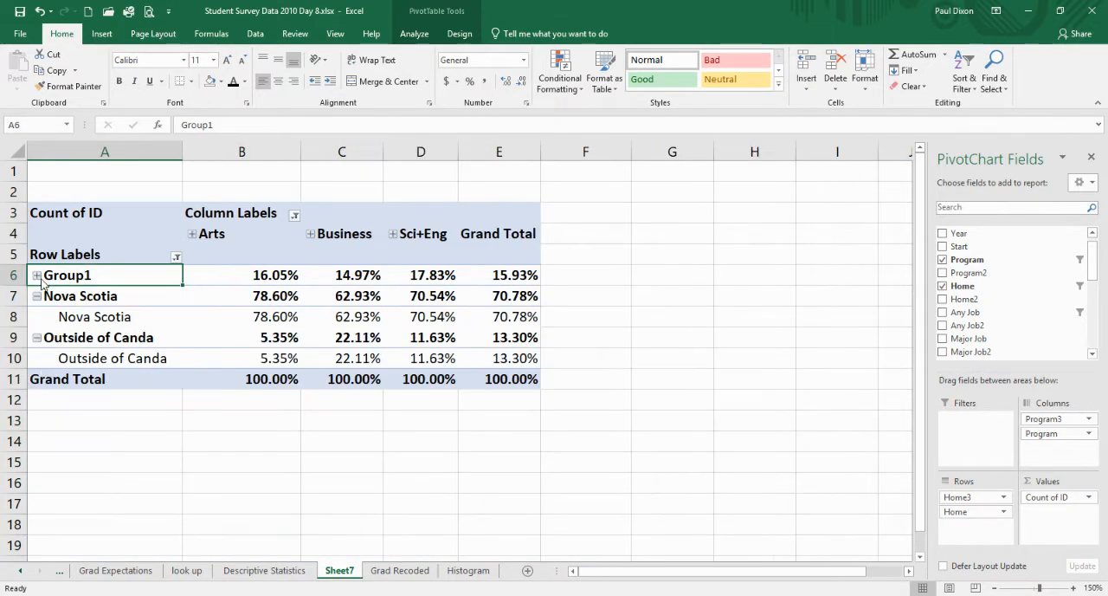
{"action": "left_click", "coordinate": [36, 338]}
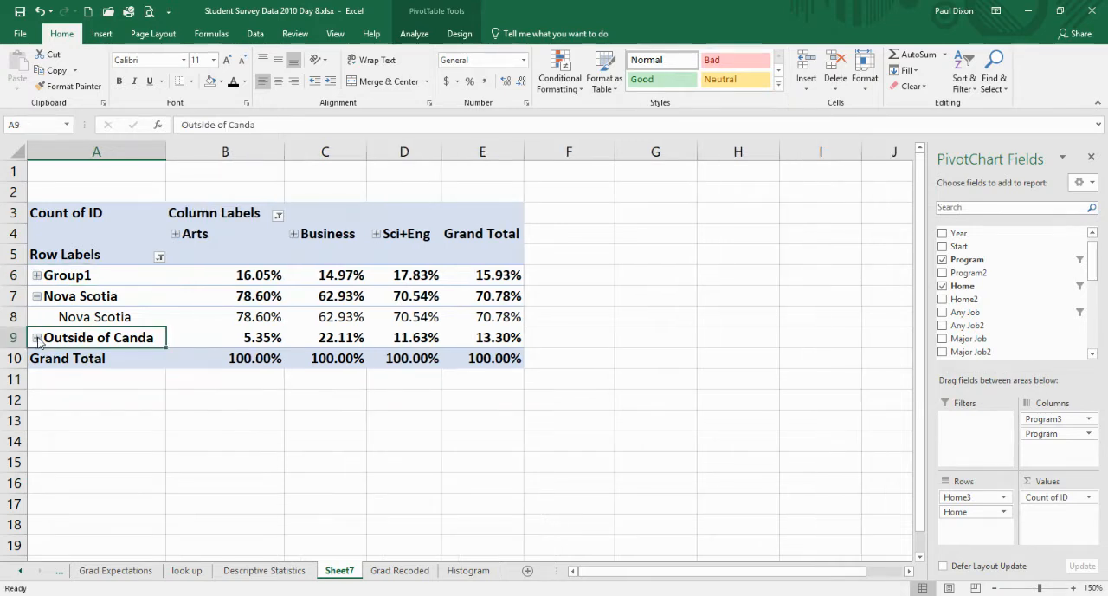
{"action": "left_click", "coordinate": [37, 297]}
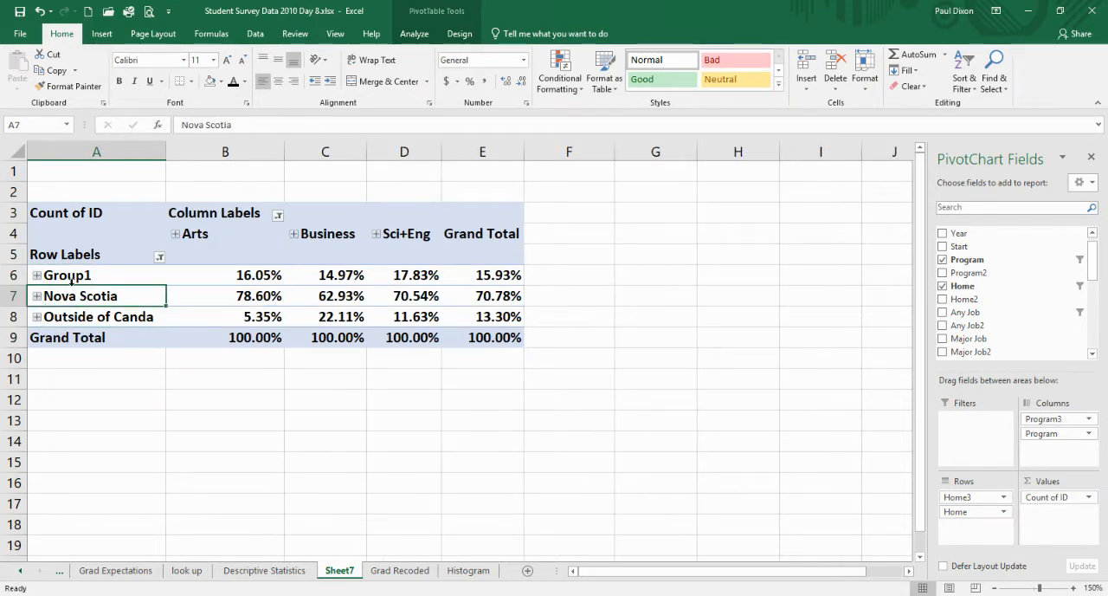
- Rename the new province group's row label to "Canada outside NS"
{"action": "left_click", "coordinate": [66, 277]}
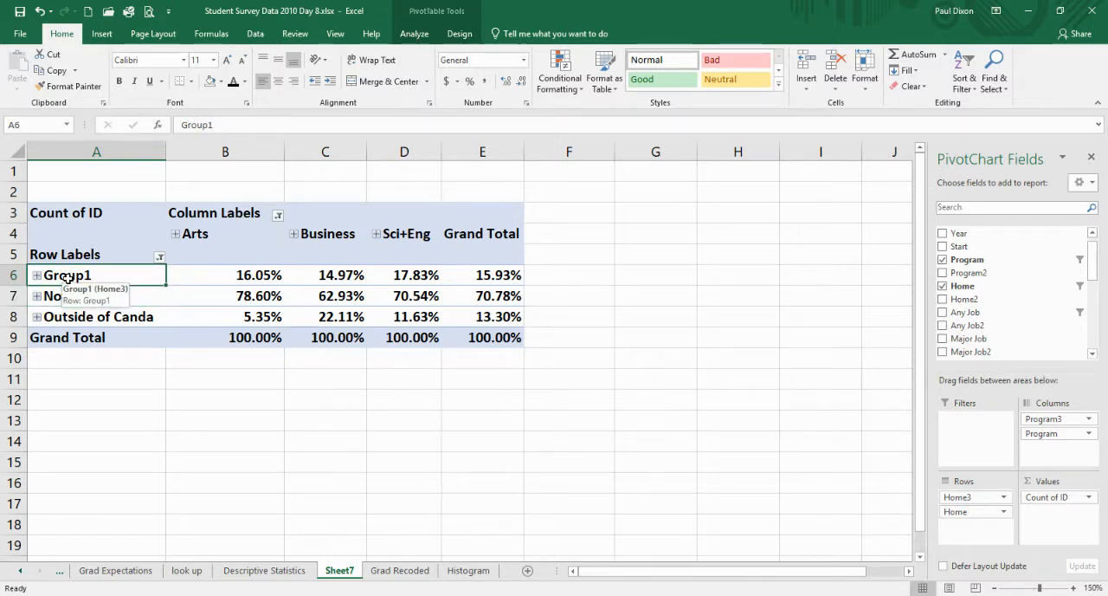
{"action": "type", "text": "Canada"}
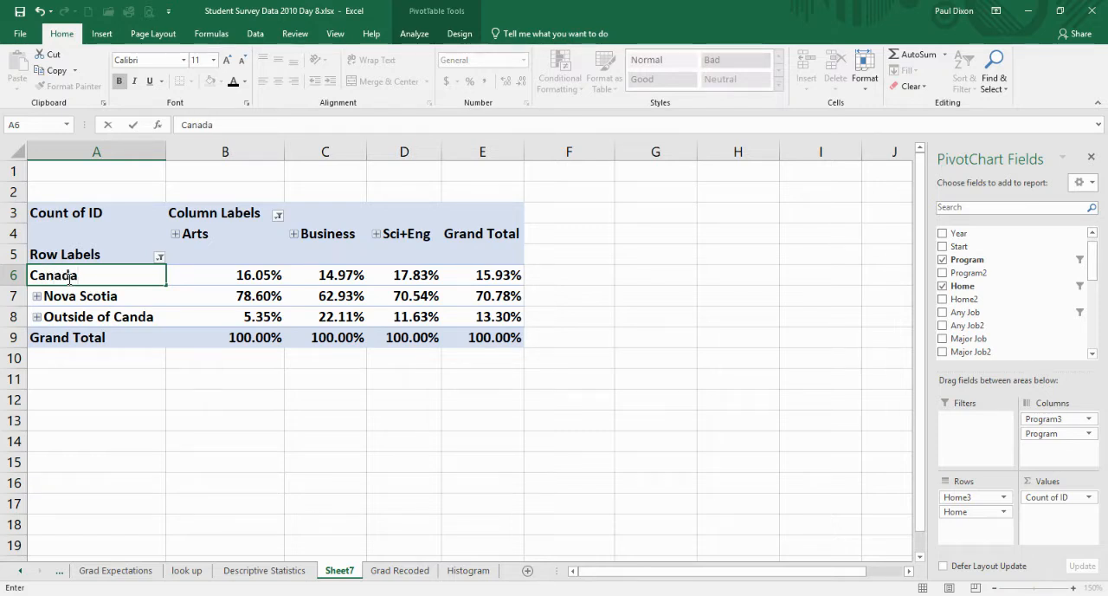
{"action": "type", "text": " outside "}
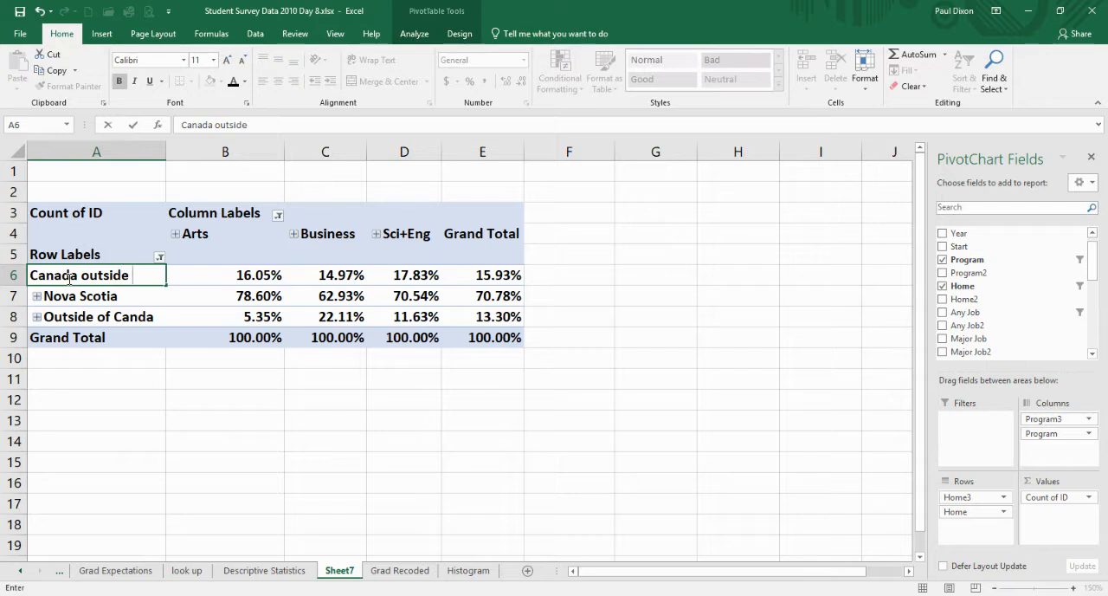
{"action": "type", "text": "NS"}
{"action": "key", "text": "Return"}
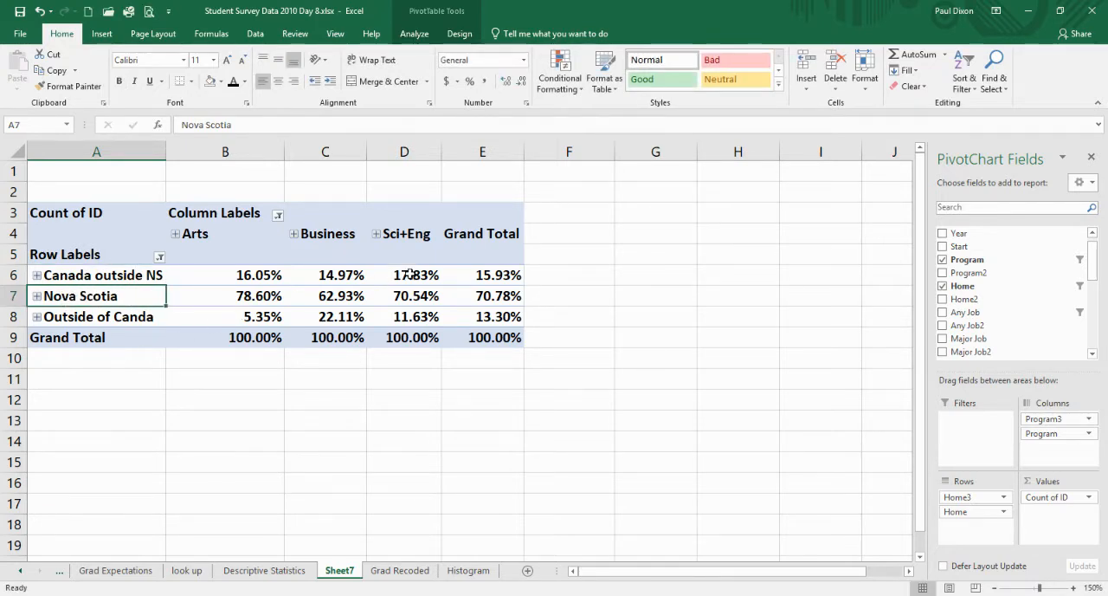
- Insert a Clustered Column PivotChart from the PivotTable of home regions by program, previewing the stacked and 3-D column variants first
{"action": "mouse_move", "coordinate": [477, 297]}
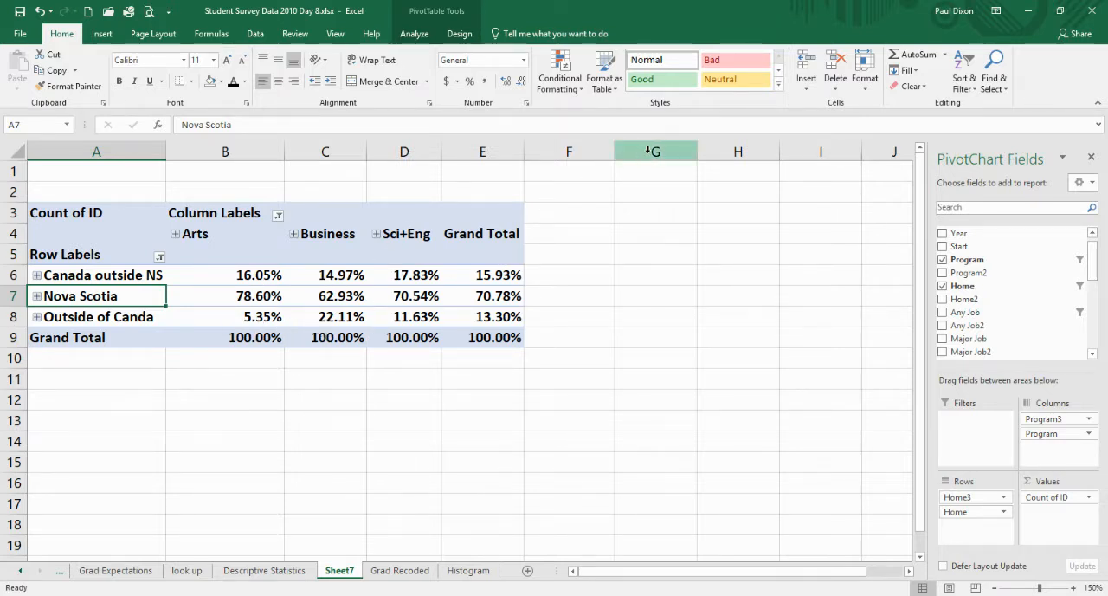
{"action": "left_click", "coordinate": [417, 34]}
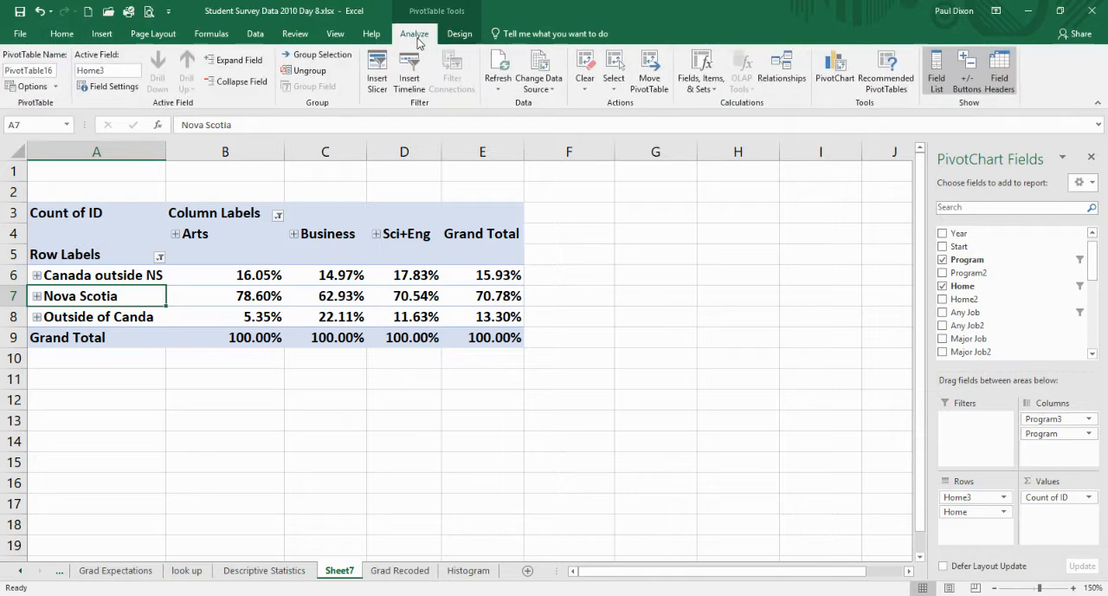
{"action": "left_click", "coordinate": [836, 66]}
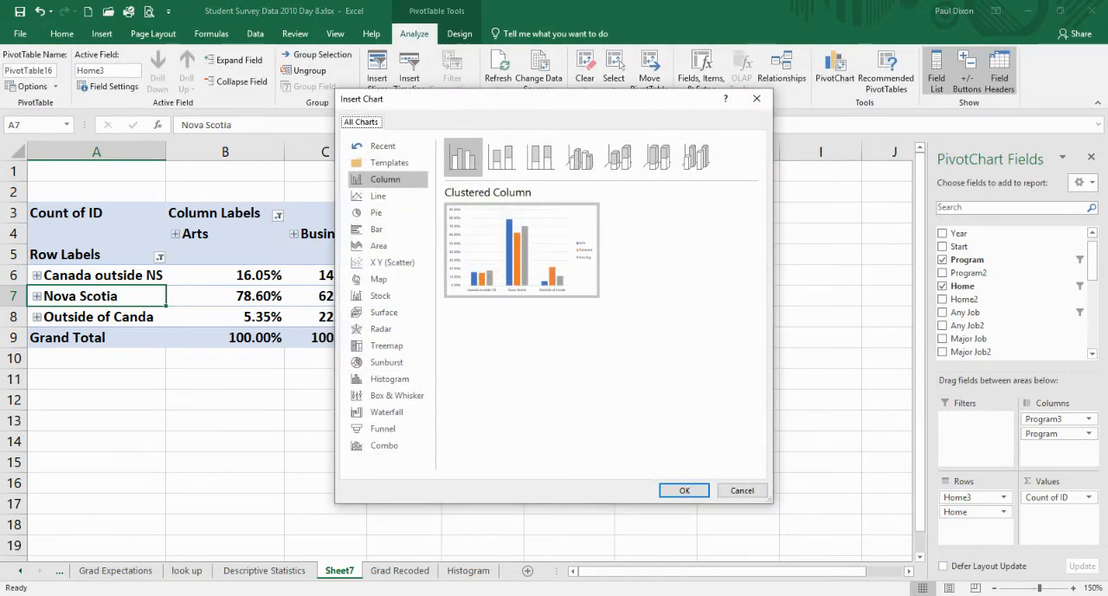
{"action": "left_click_drag", "start_coordinate": [634, 101], "coordinate": [647, 140]}
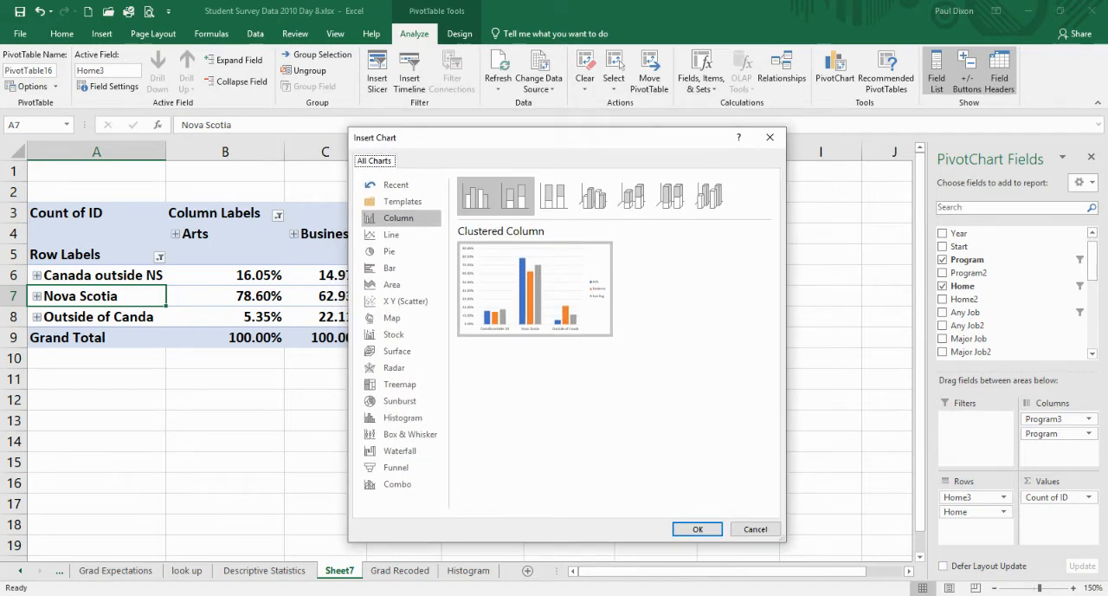
{"action": "left_click", "coordinate": [515, 196]}
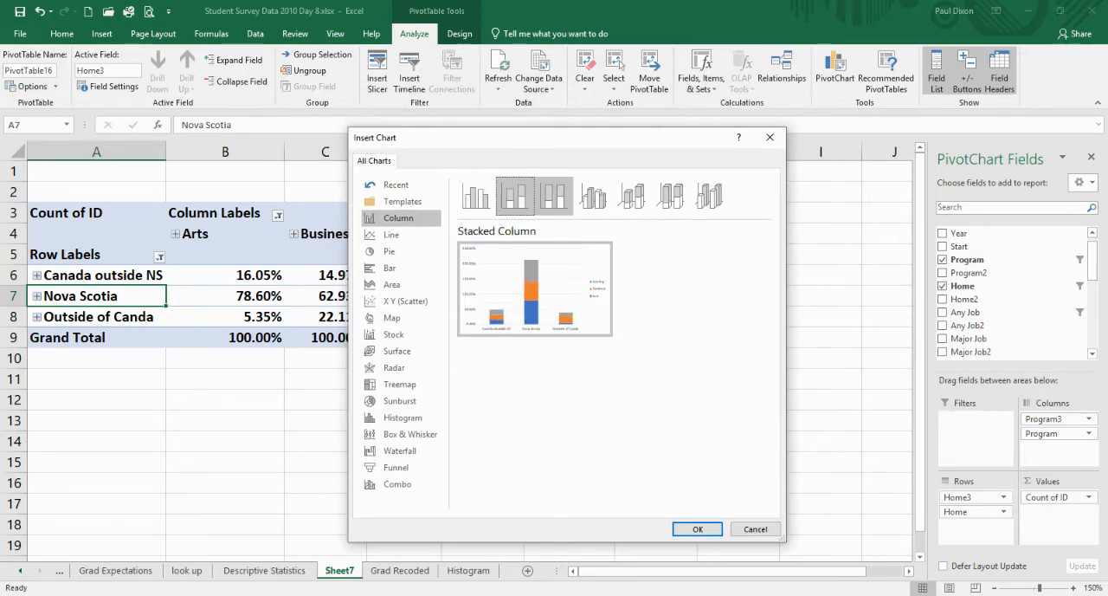
{"action": "left_click", "coordinate": [555, 197]}
{"action": "left_click", "coordinate": [593, 196]}
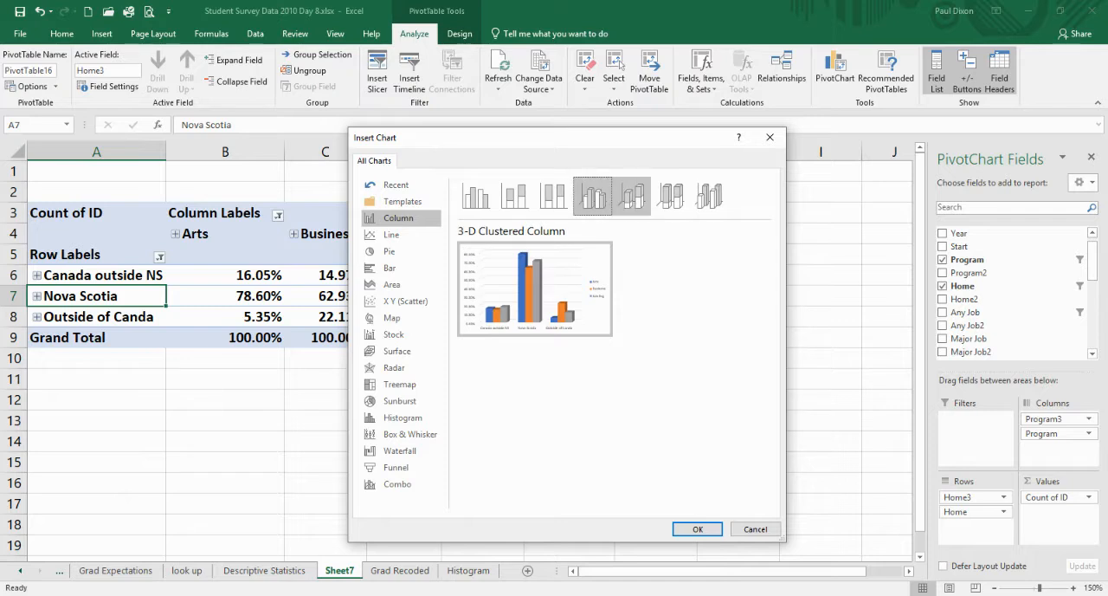
{"action": "left_click", "coordinate": [632, 196]}
{"action": "left_click", "coordinate": [671, 197]}
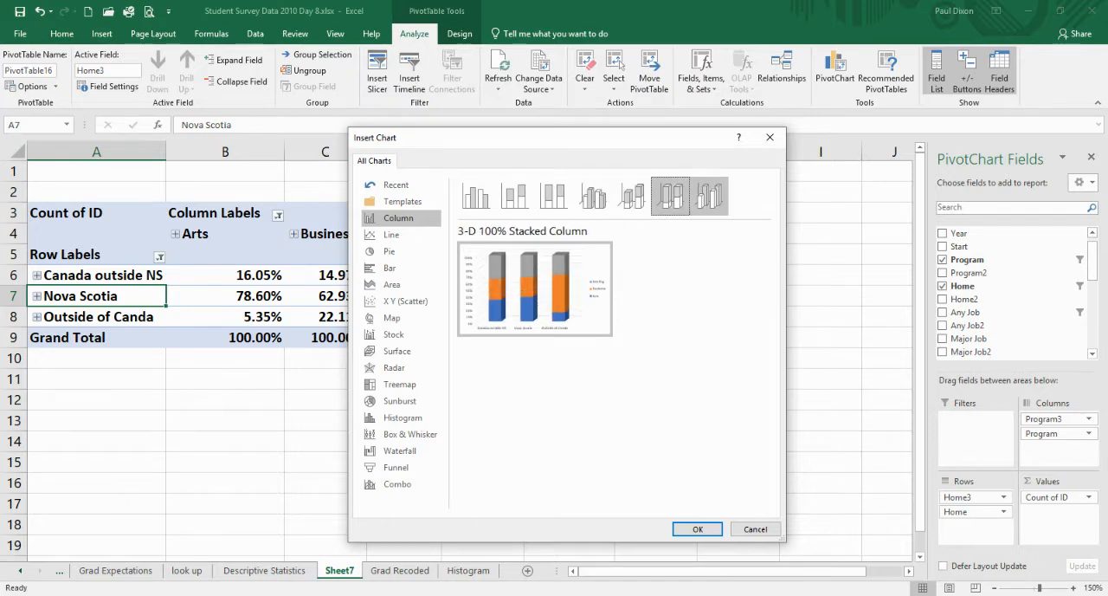
{"action": "left_click", "coordinate": [709, 197]}
{"action": "mouse_move", "coordinate": [535, 289]}
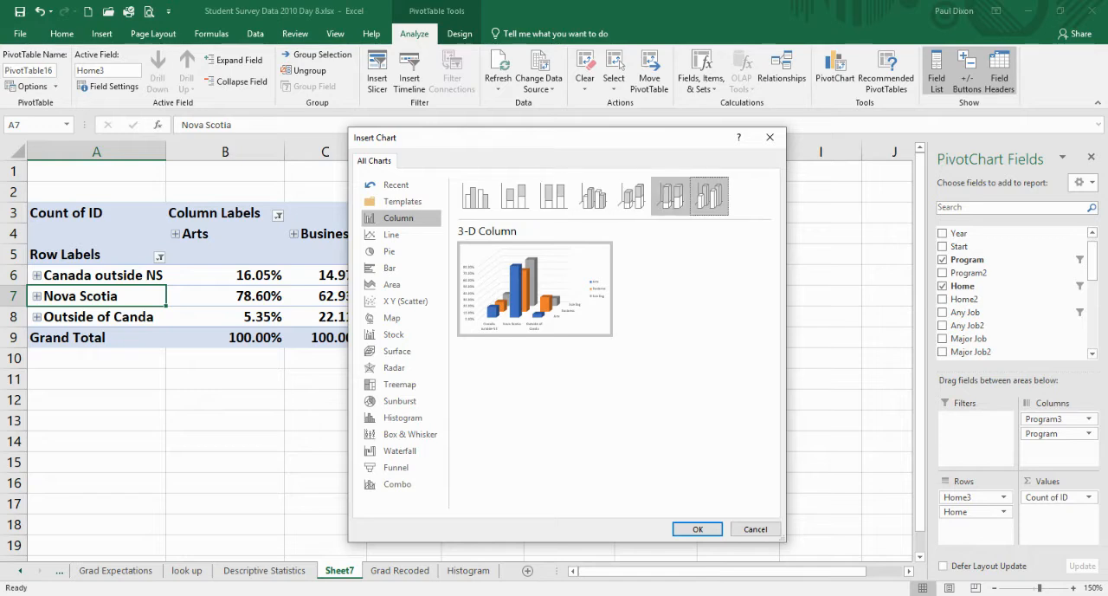
{"action": "left_click", "coordinate": [475, 195]}
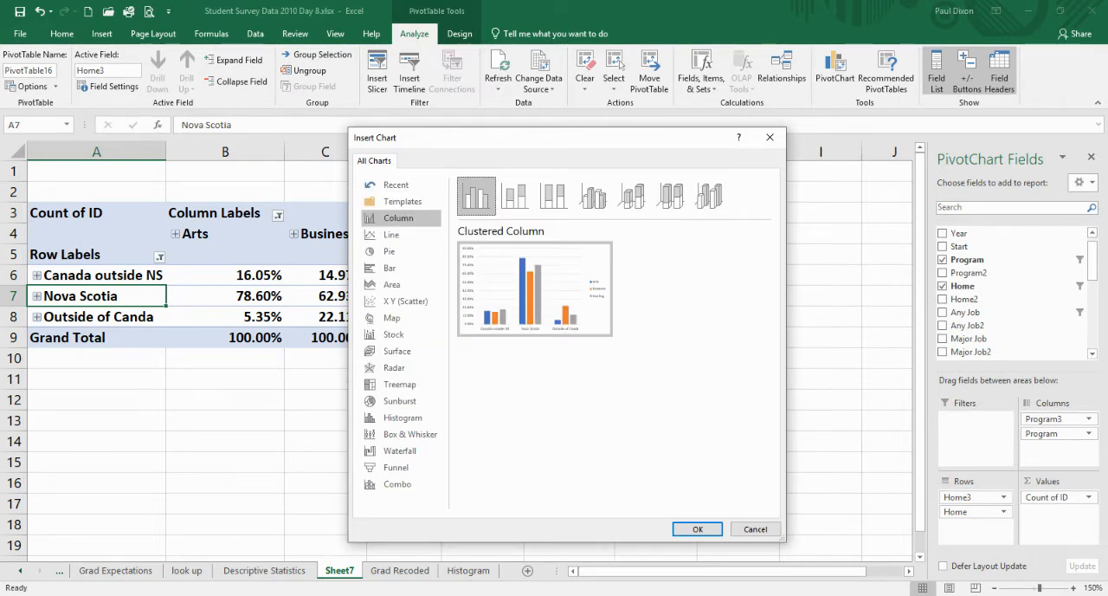
{"action": "left_click", "coordinate": [697, 529]}
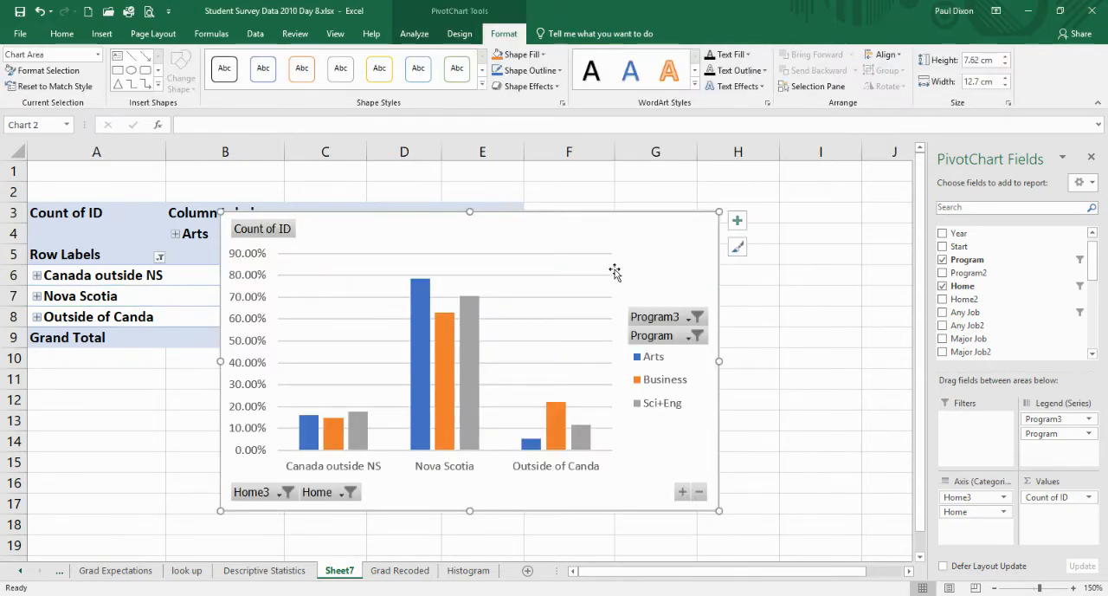
- Compare the bars for each home region and move the chart down, clear of the PivotTable's region rows
{"action": "left_click_drag", "start_coordinate": [581, 231], "coordinate": [705, 153]}
{"action": "mouse_move", "coordinate": [558, 437]}
{"action": "mouse_move", "coordinate": [529, 447]}
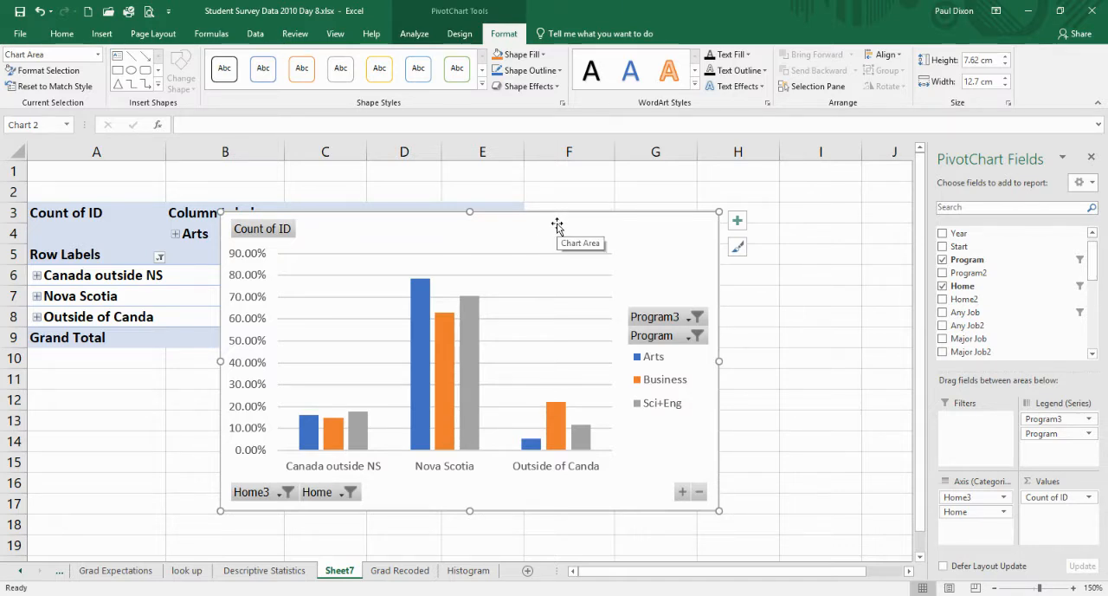
{"action": "left_click_drag", "start_coordinate": [556, 225], "coordinate": [519, 349]}
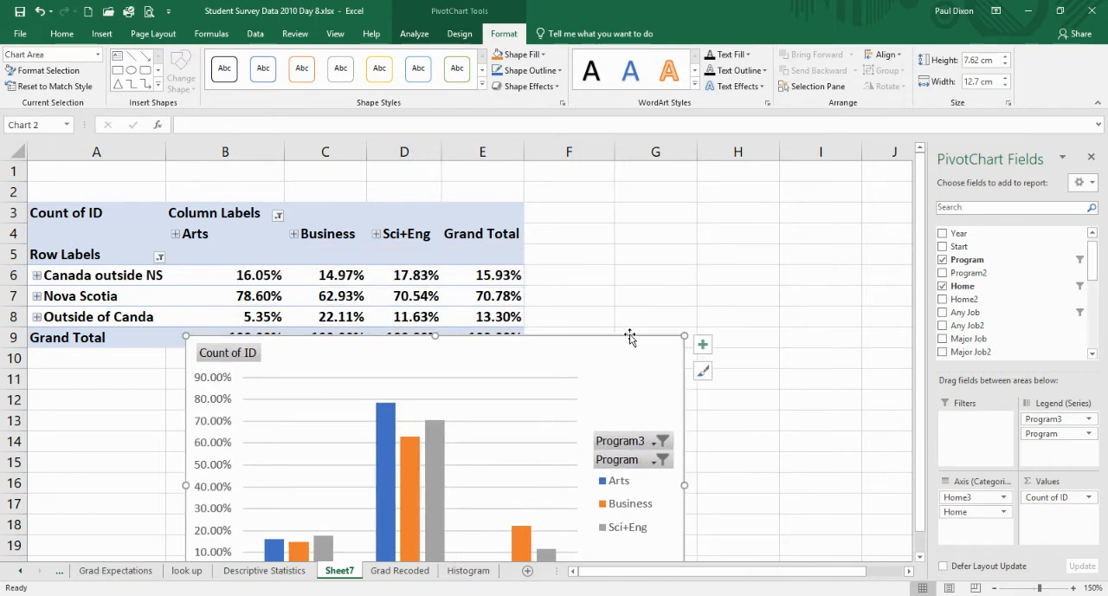
- Show the Count of ID values as % of Row Total
{"action": "left_click", "coordinate": [1047, 499]}
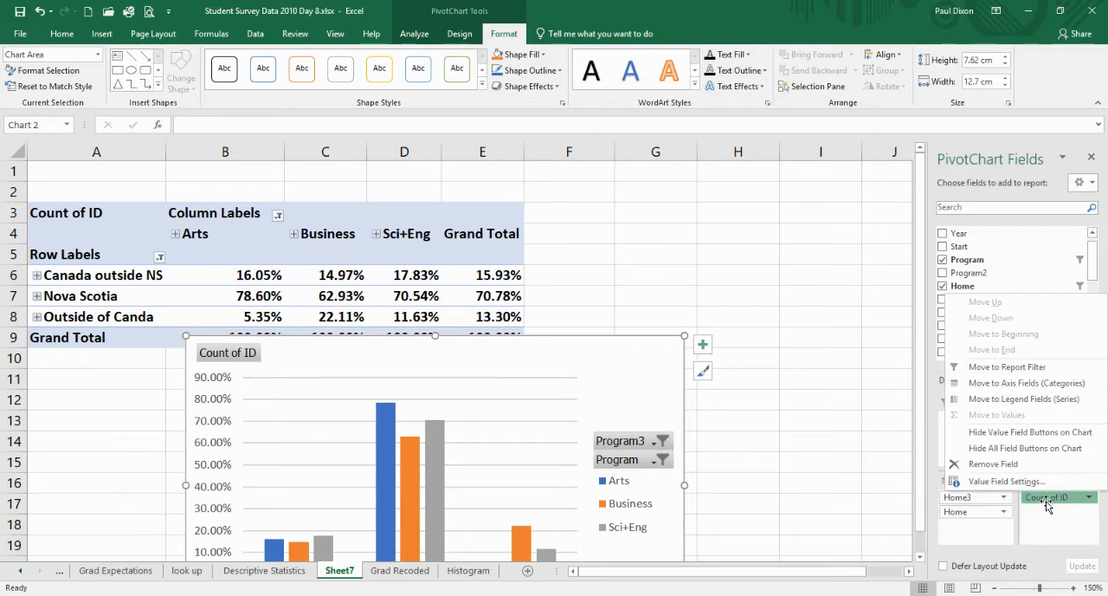
{"action": "left_click", "coordinate": [1007, 481]}
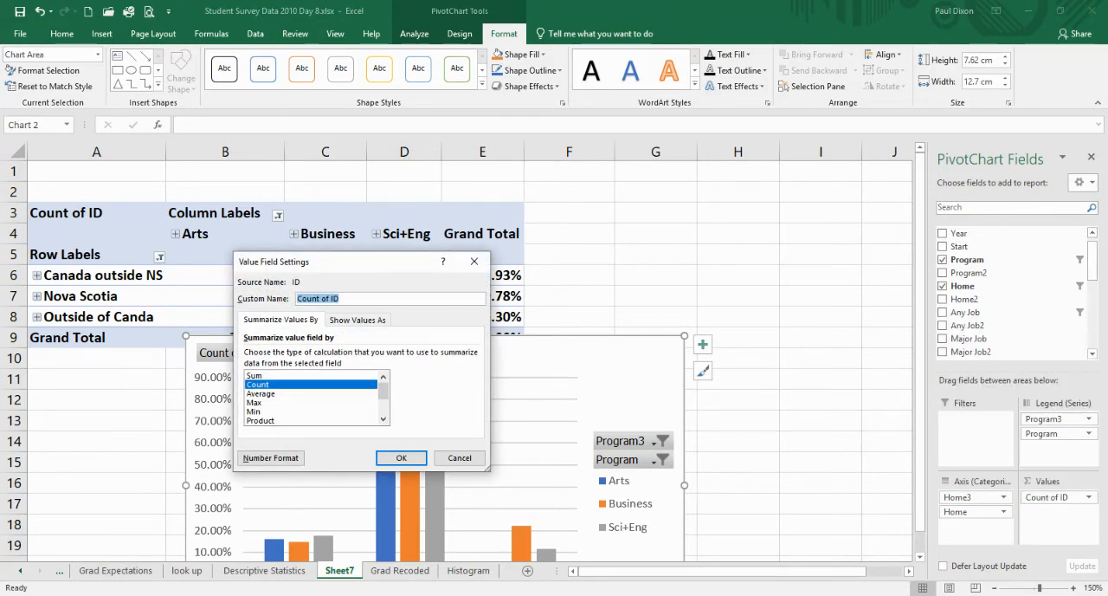
{"action": "left_click", "coordinate": [357, 320]}
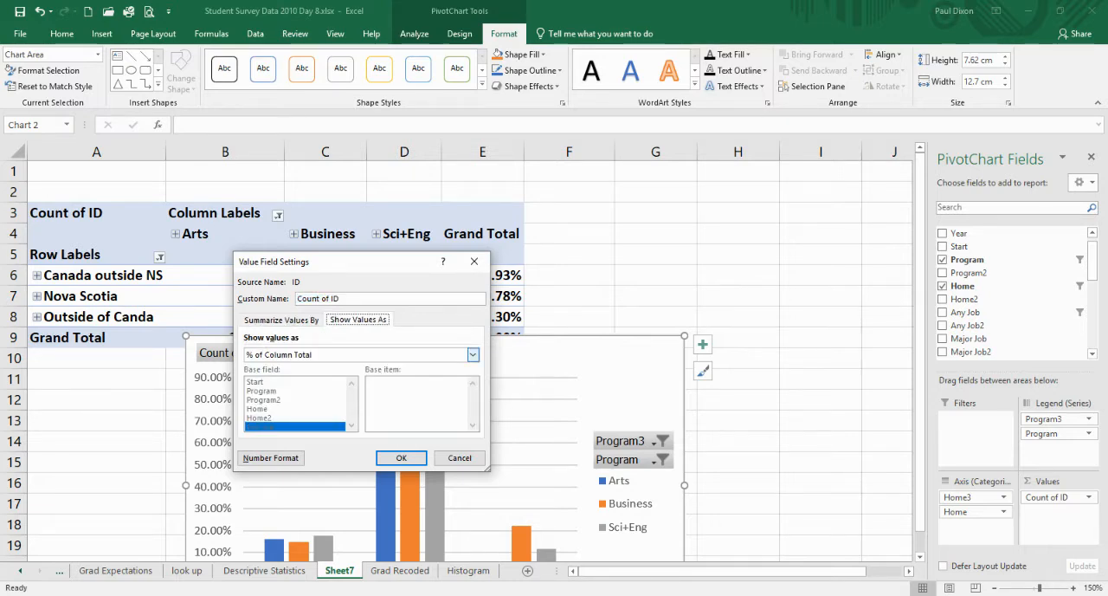
{"action": "left_click", "coordinate": [473, 354]}
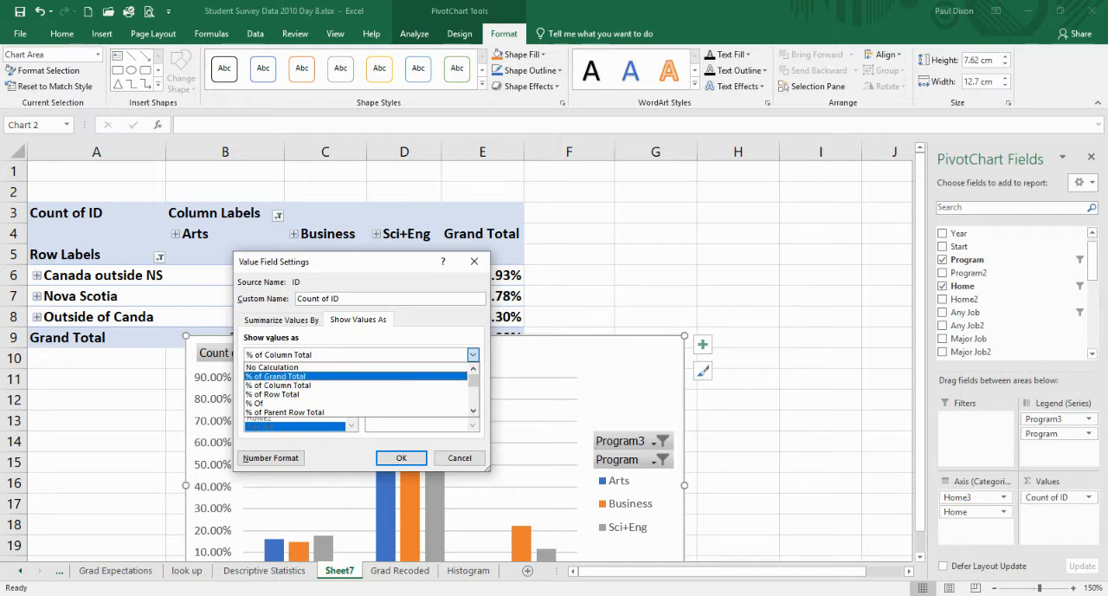
{"action": "key", "text": "Return"}
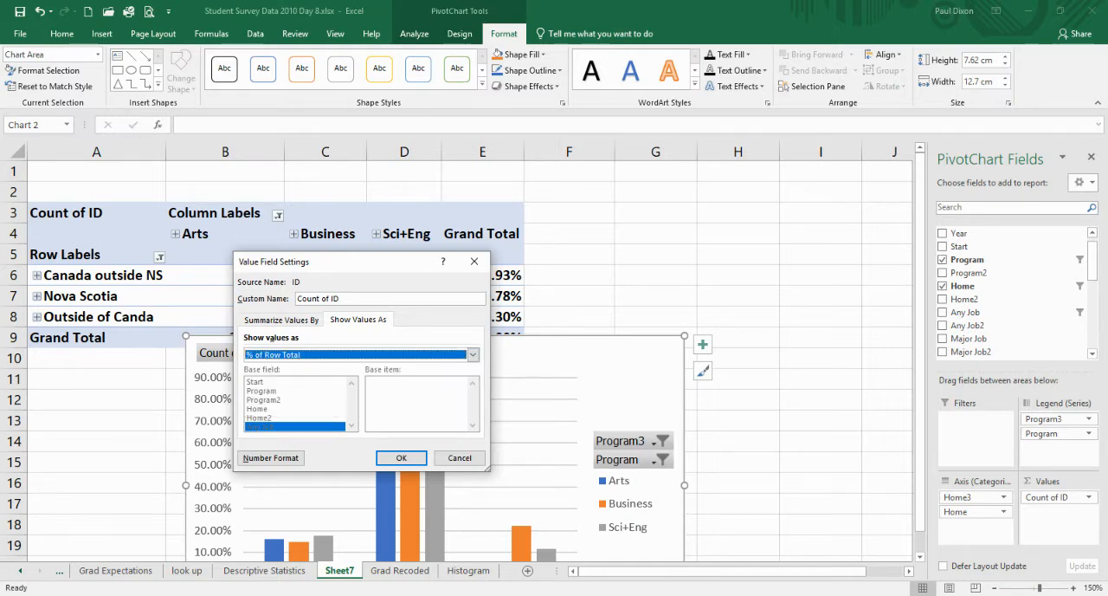
{"action": "left_click", "coordinate": [400, 458]}
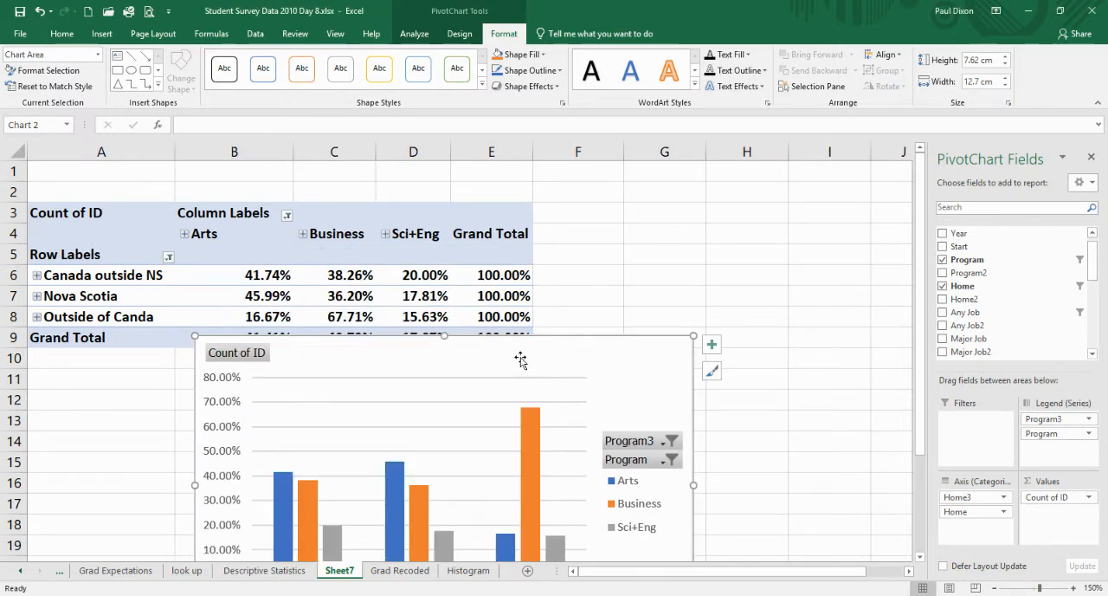
- Place the chart beside the PivotTable and examine the program percentages for Canada outside NS and Nova Scotia
{"action": "left_click_drag", "start_coordinate": [520, 360], "coordinate": [871, 206]}
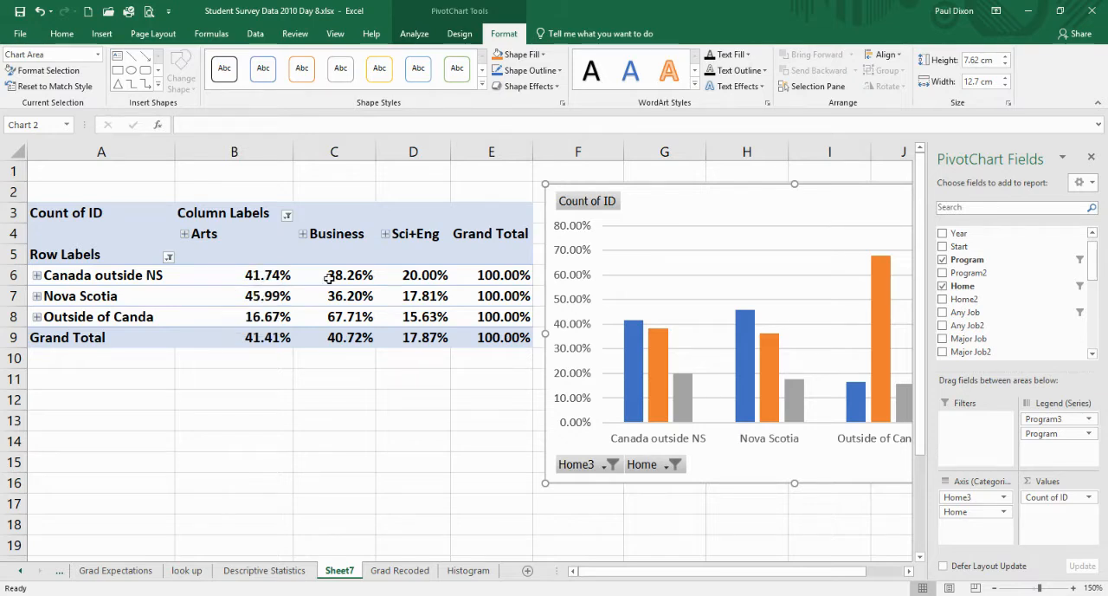
{"action": "mouse_move", "coordinate": [349, 275]}
{"action": "mouse_move", "coordinate": [425, 277]}
{"action": "mouse_move", "coordinate": [430, 341]}
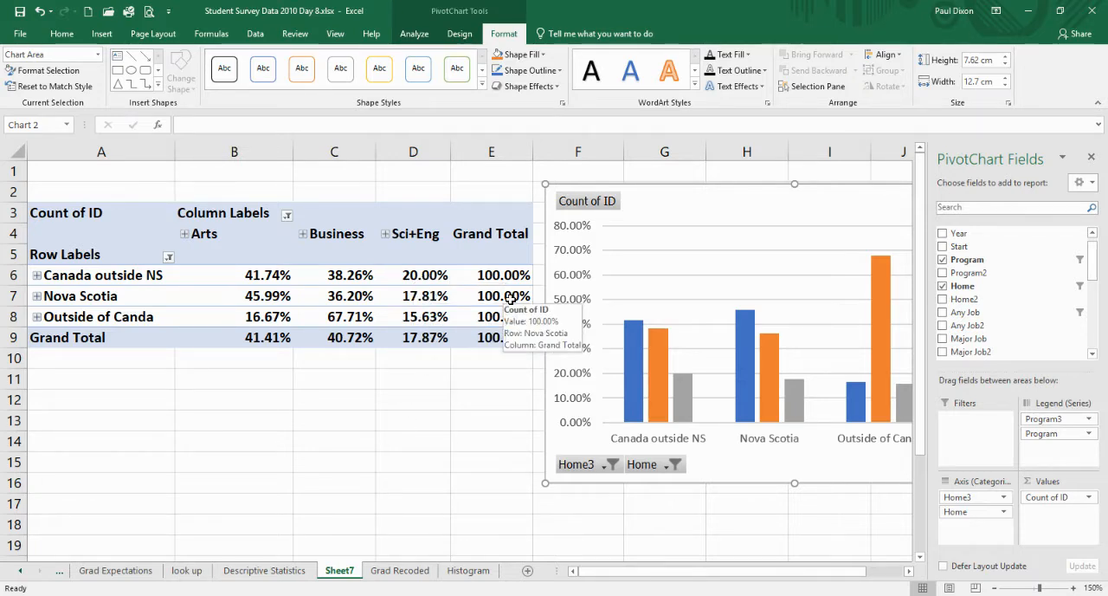
{"action": "mouse_move", "coordinate": [309, 298]}
{"action": "mouse_move", "coordinate": [270, 298]}
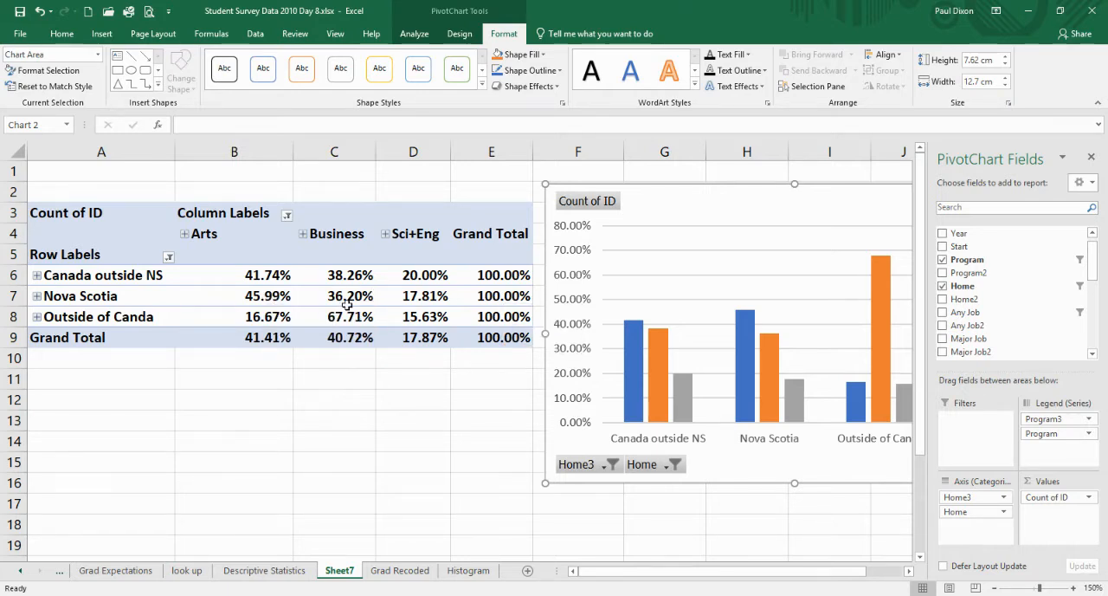
{"action": "mouse_move", "coordinate": [361, 303]}
{"action": "mouse_move", "coordinate": [429, 301]}
- Compare the Arts, Business and Sci+Eng bars across the home regions, shifting the chart as needed to see the table too
{"action": "left_click_drag", "start_coordinate": [724, 213], "coordinate": [470, 193]}
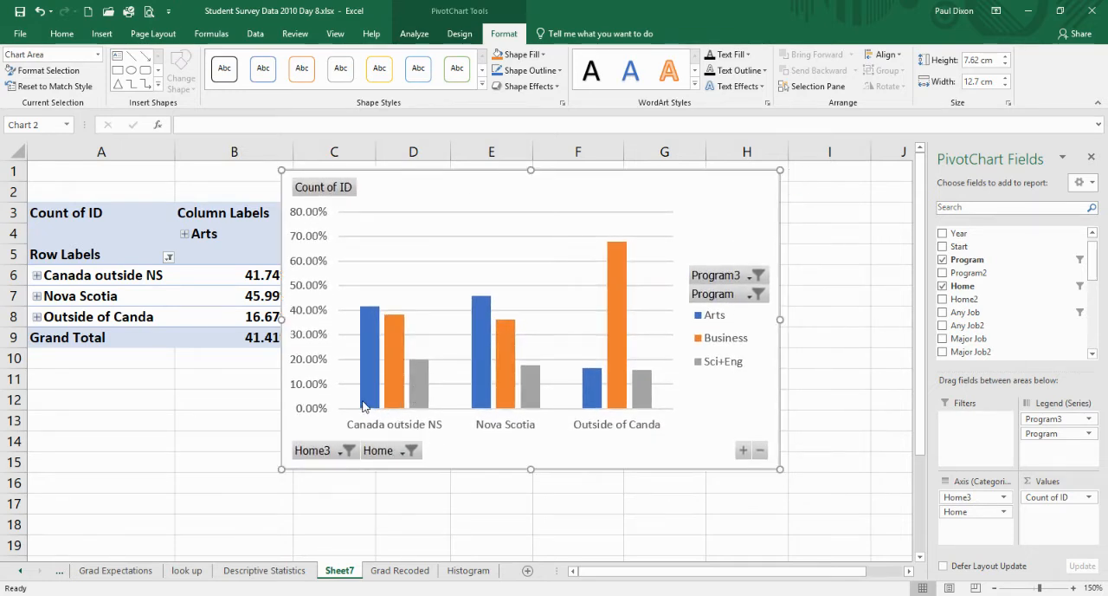
{"action": "mouse_move", "coordinate": [367, 406]}
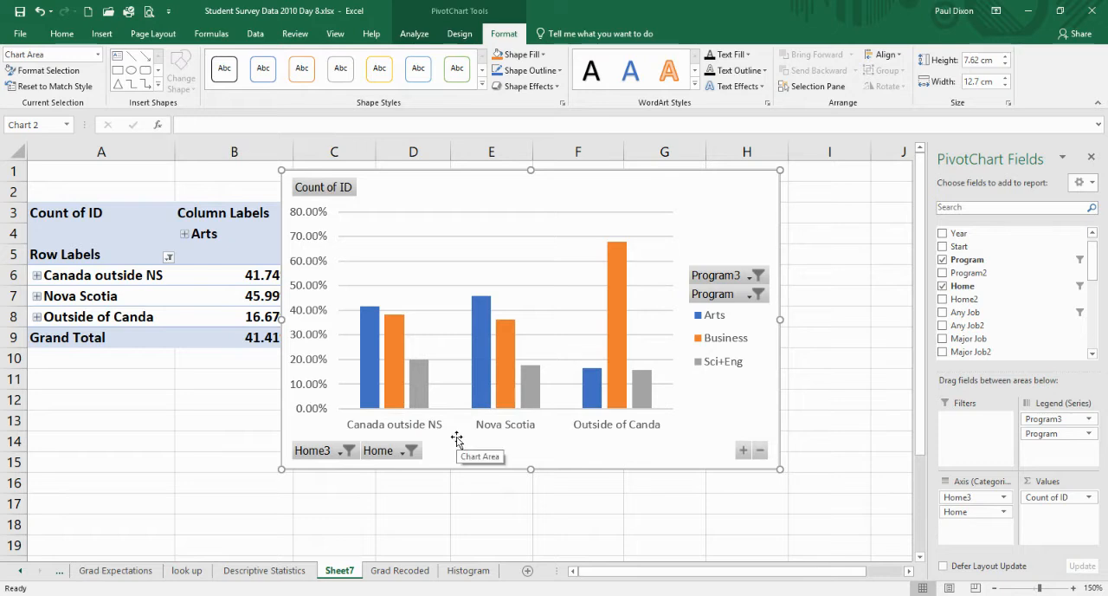
{"action": "mouse_move", "coordinate": [365, 385]}
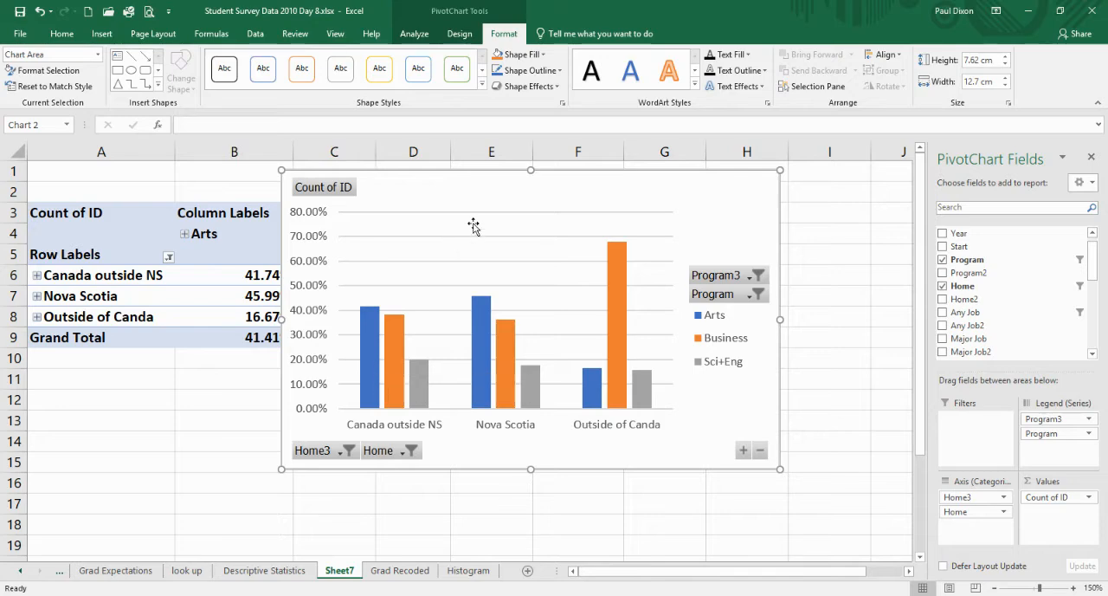
{"action": "left_click_drag", "start_coordinate": [498, 187], "coordinate": [801, 174]}
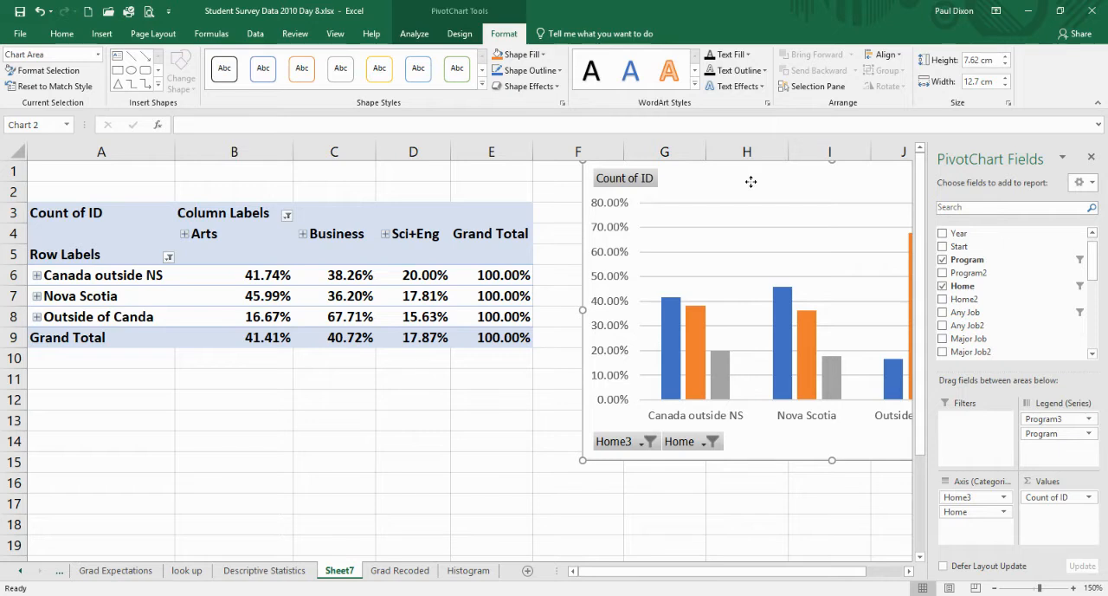
{"action": "left_click_drag", "start_coordinate": [751, 182], "coordinate": [436, 169]}
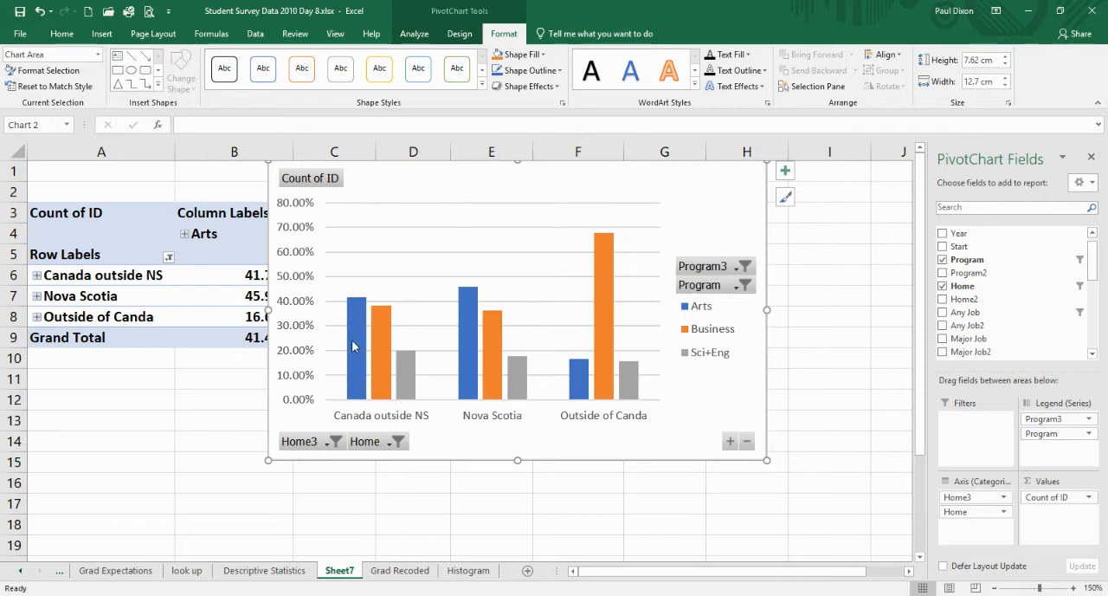
{"action": "mouse_move", "coordinate": [367, 384]}
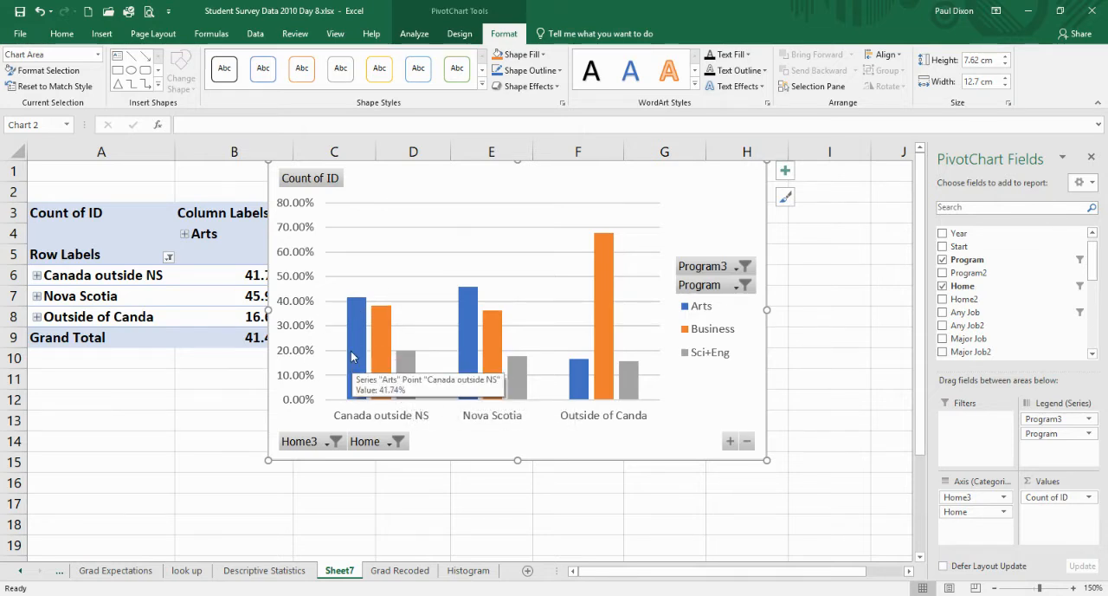
{"action": "mouse_move", "coordinate": [414, 376]}
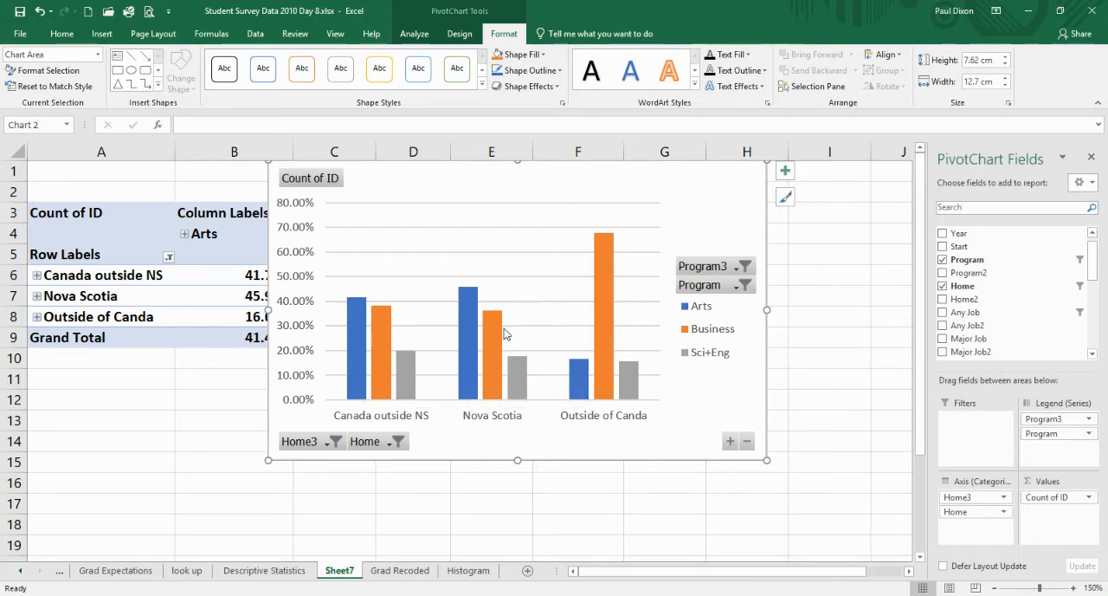
{"action": "mouse_move", "coordinate": [470, 372]}
{"action": "left_click_drag", "start_coordinate": [586, 185], "coordinate": [801, 206]}
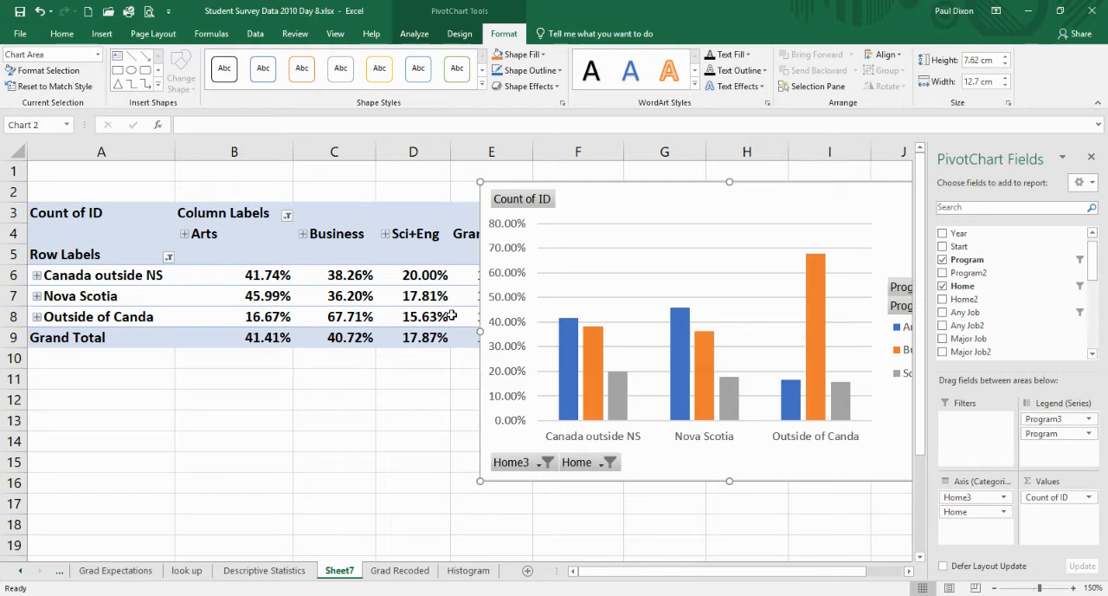
{"action": "mouse_move", "coordinate": [662, 205]}
{"action": "left_mouse_down"}
{"action": "mouse_move", "coordinate": [545, 237]}
{"action": "mouse_move", "coordinate": [477, 236]}
{"action": "left_mouse_up"}
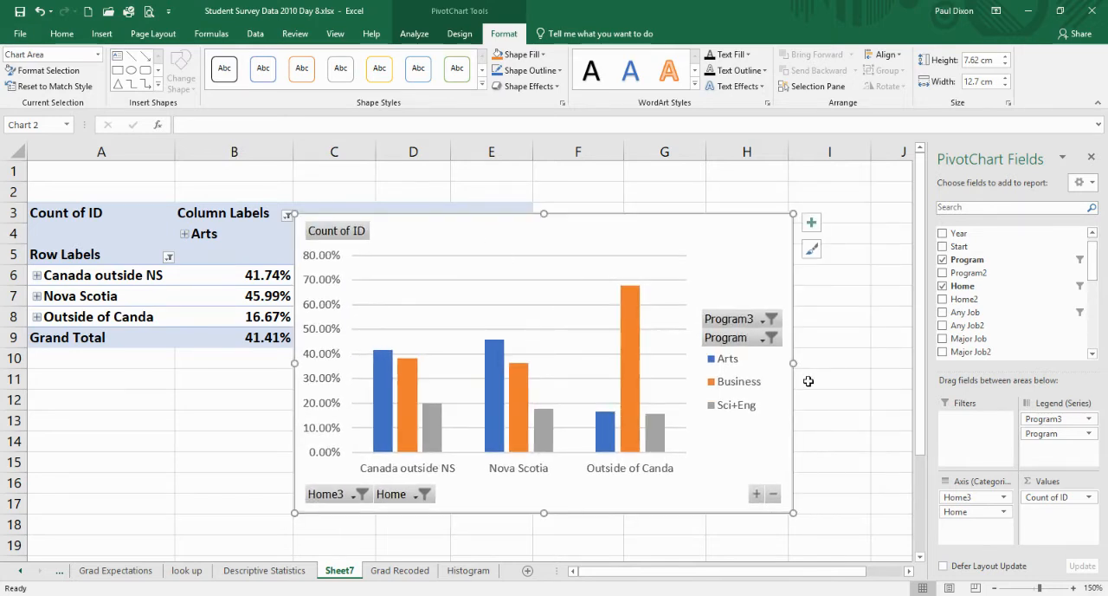
{"action": "left_click", "coordinate": [1060, 497]}
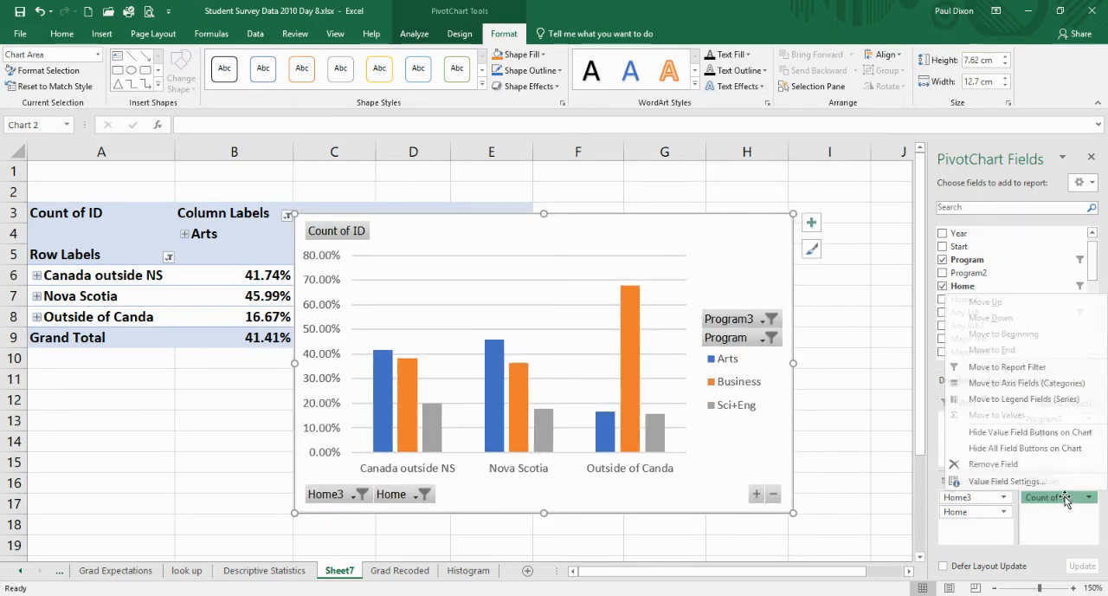
{"action": "left_click", "coordinate": [1007, 480]}
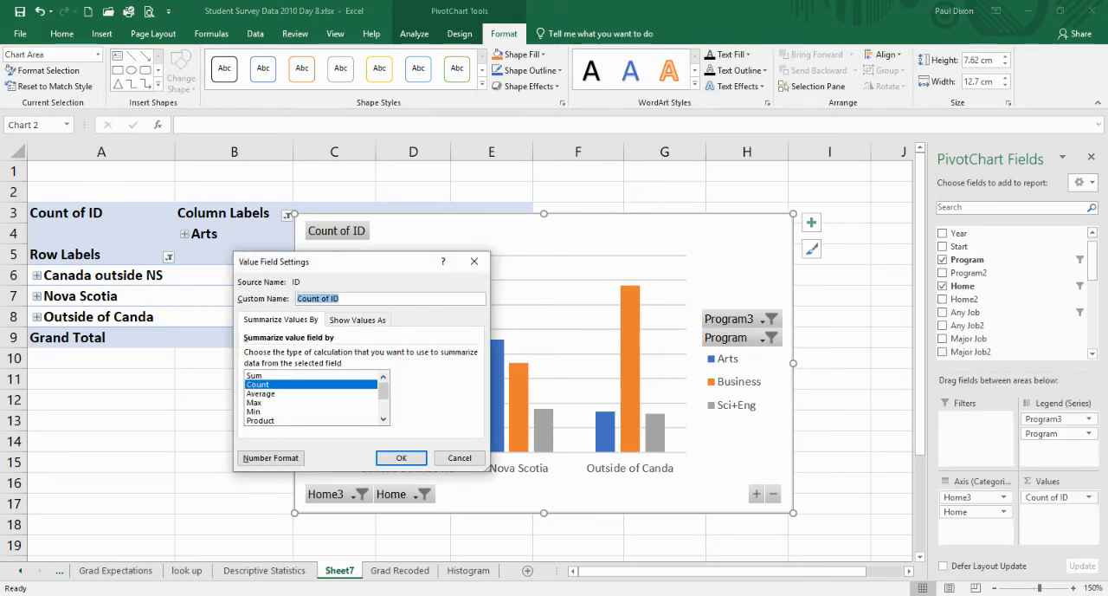
{"action": "left_click", "coordinate": [358, 319]}
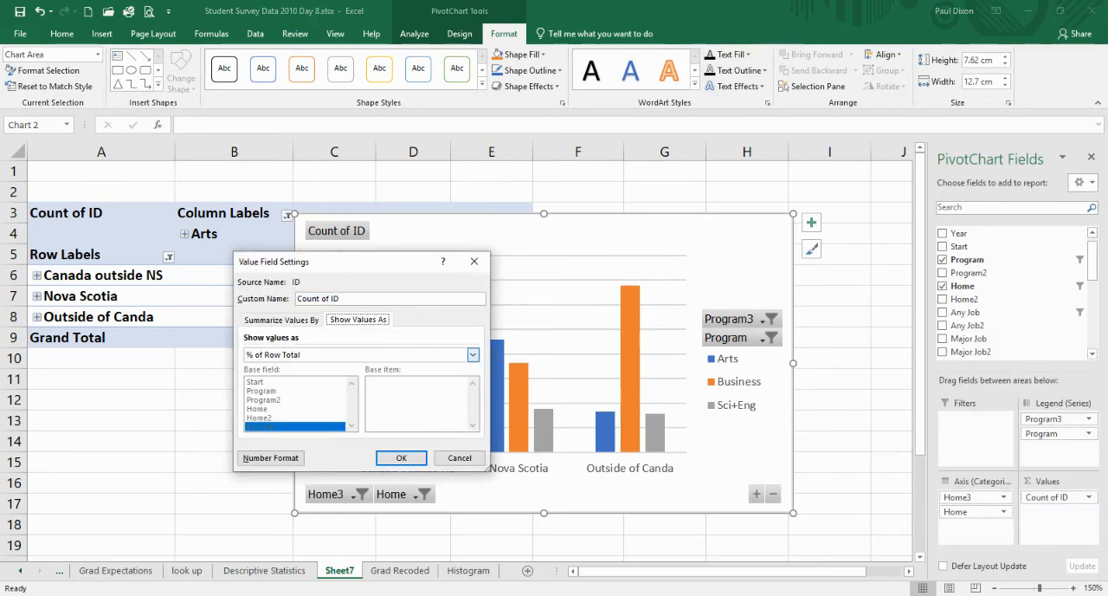
{"action": "left_click", "coordinate": [472, 354]}
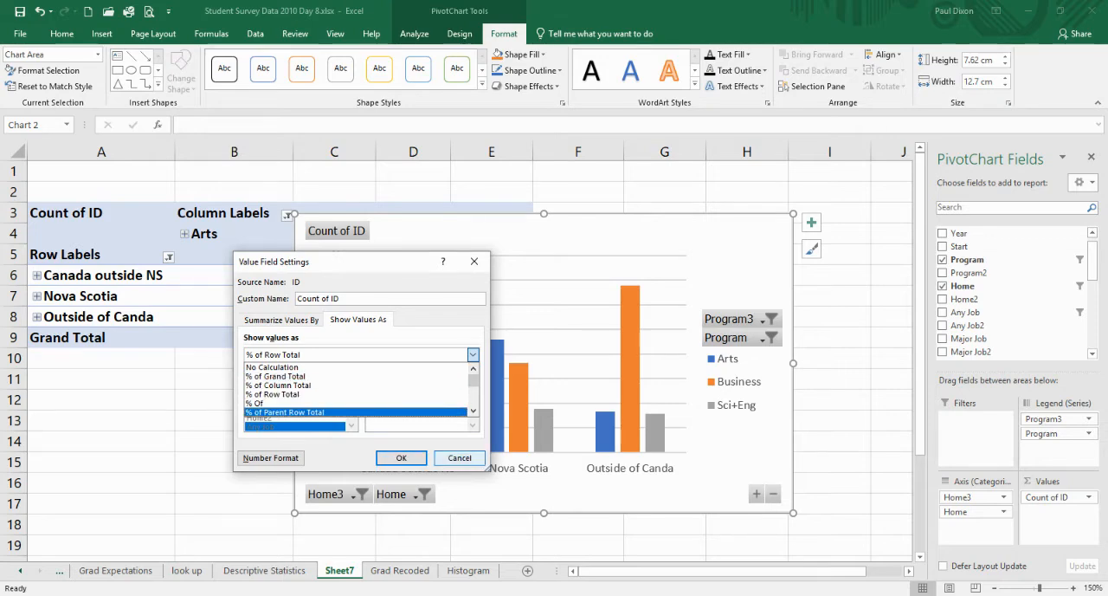
{"action": "left_click", "coordinate": [460, 458]}
{"action": "left_click", "coordinate": [460, 459]}
{"action": "scroll", "coordinate": [460, 462], "scroll_direction": "down", "scroll_amount": 3}
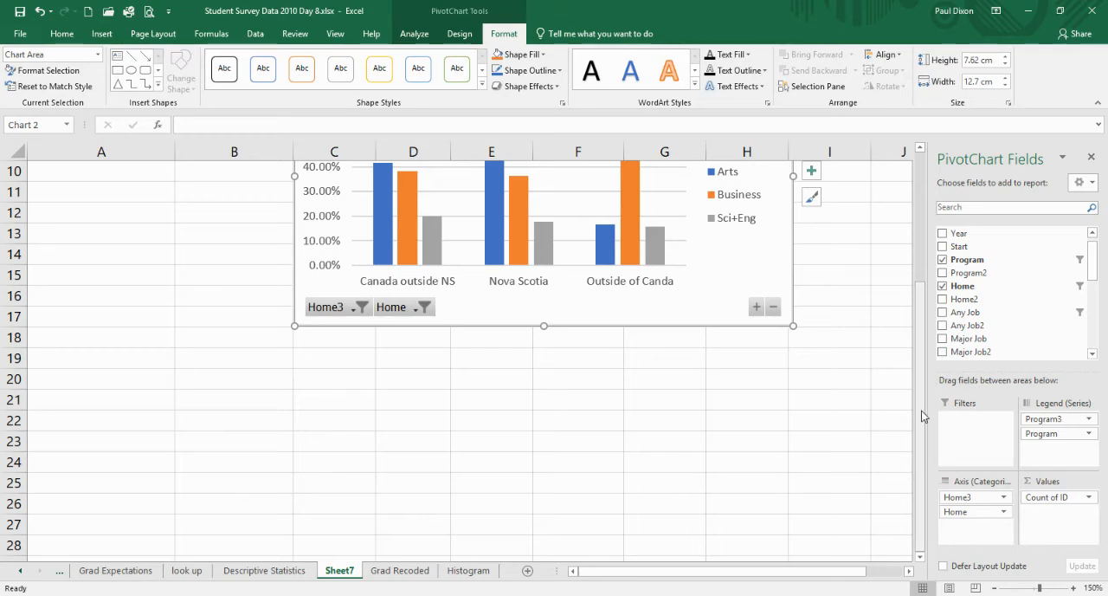
- Swap the chart's fields so Program3 and Program form the axis categories and Home3 and Home form the legend series
{"action": "left_click_drag", "start_coordinate": [921, 410], "coordinate": [916, 272]}
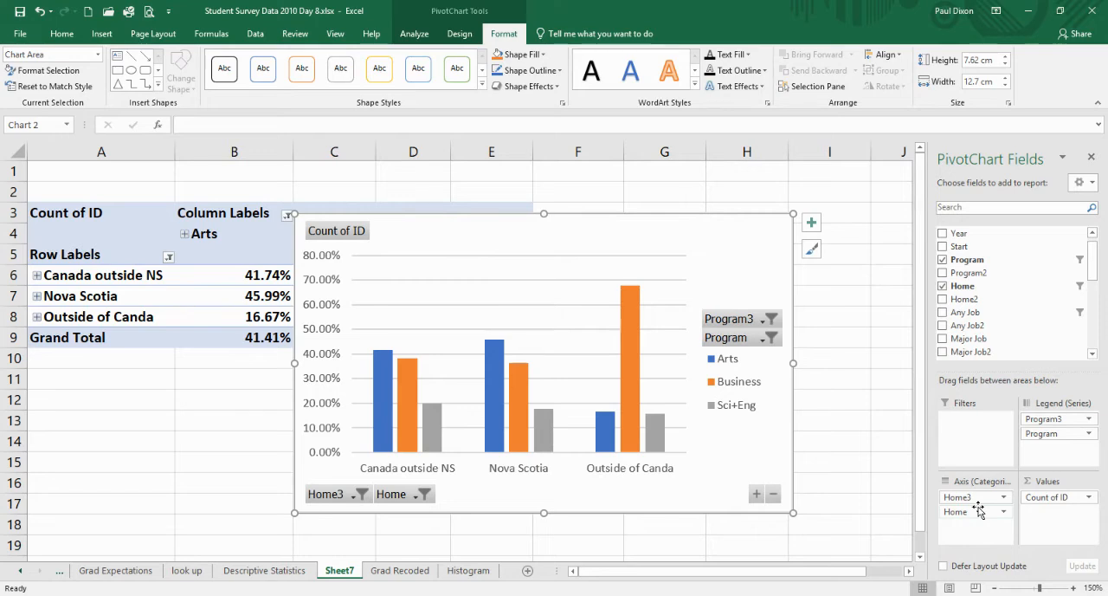
{"action": "left_click_drag", "start_coordinate": [976, 500], "coordinate": [1052, 461]}
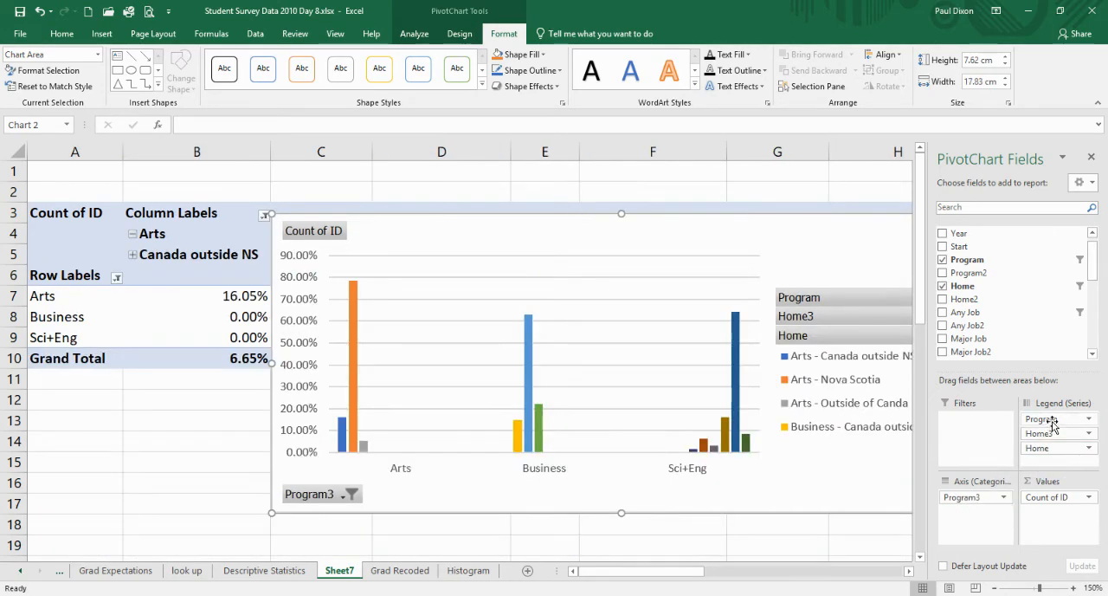
{"action": "left_click_drag", "start_coordinate": [1052, 418], "coordinate": [971, 519]}
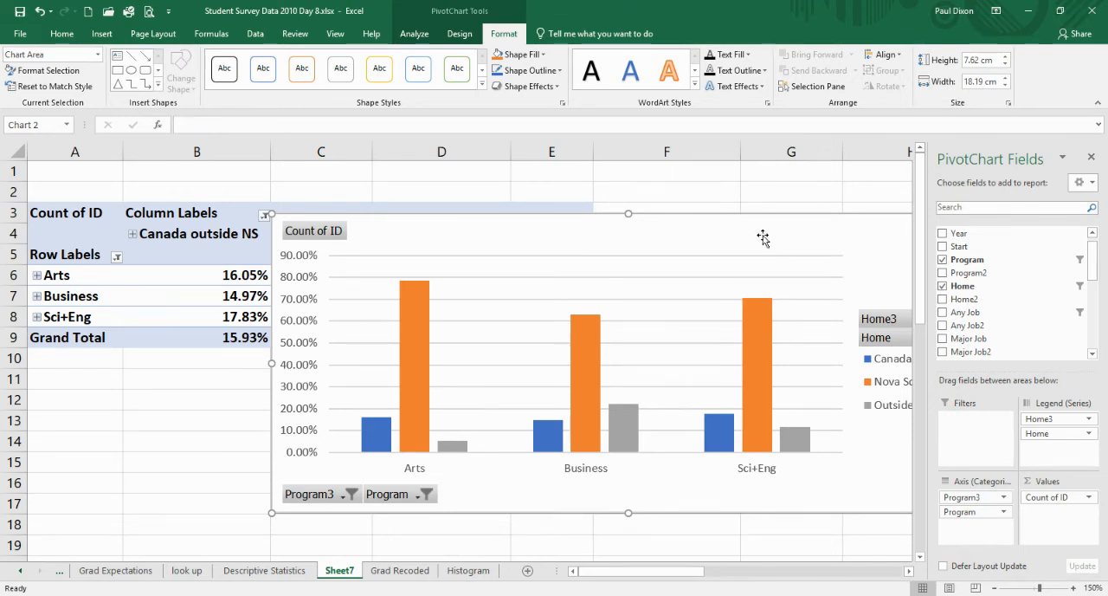
- Move the chart fully into view and examine the home-region bars for the Arts program
{"action": "left_click_drag", "start_coordinate": [685, 223], "coordinate": [606, 213]}
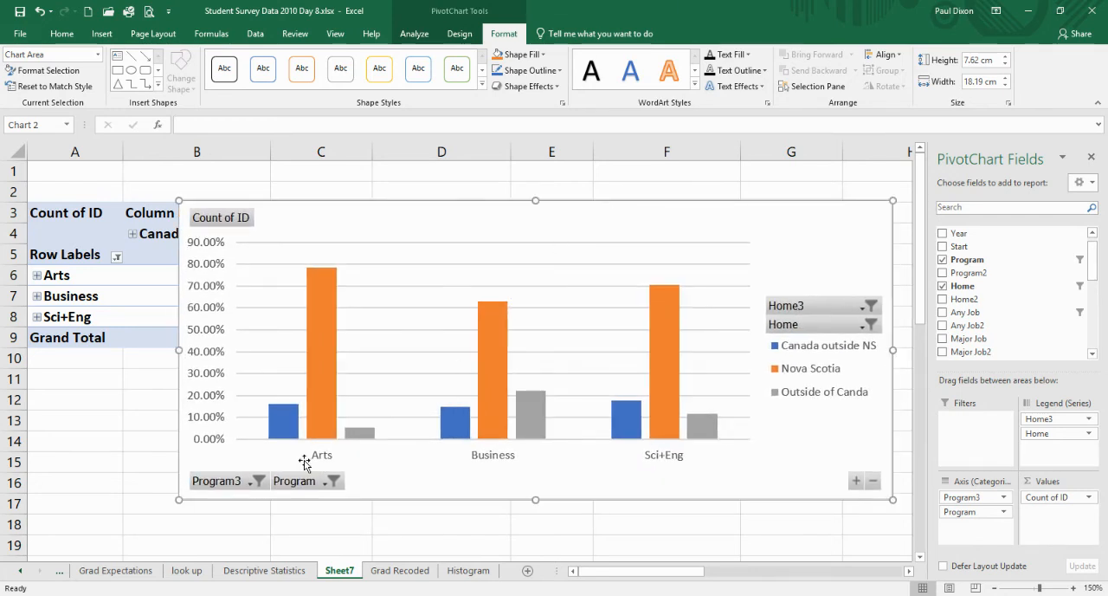
{"action": "mouse_move", "coordinate": [327, 426]}
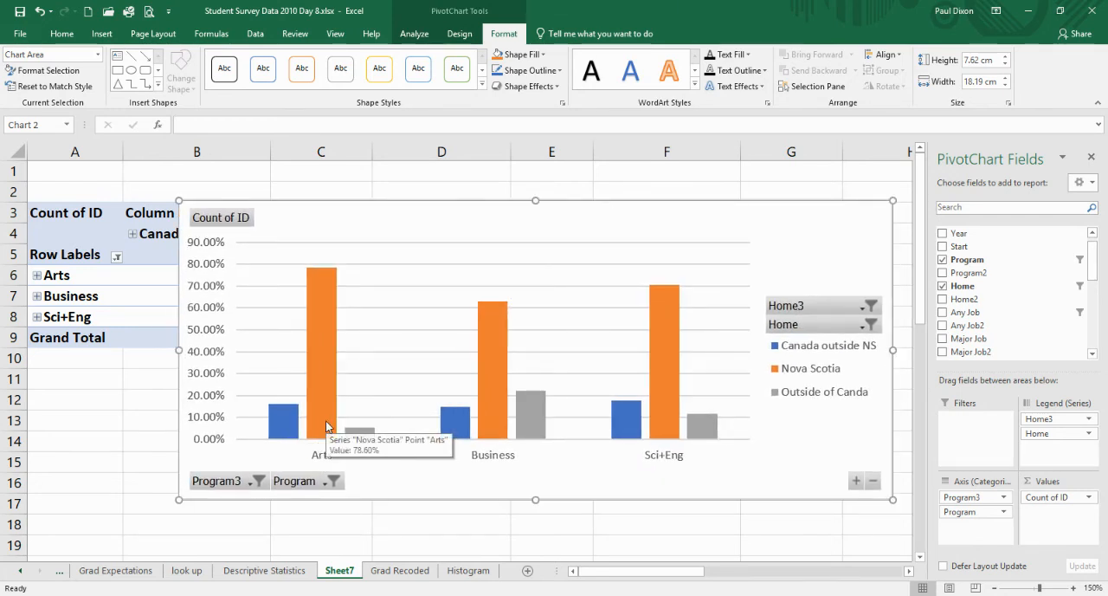
{"action": "mouse_move", "coordinate": [376, 439]}
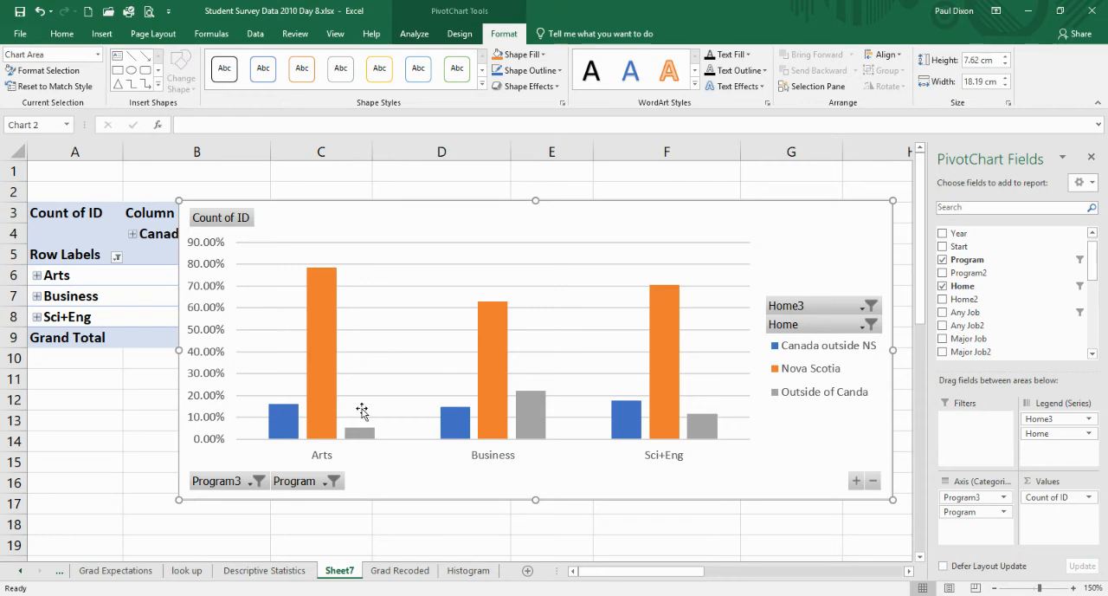
- Compare the home-region percentages for Arts, Business and Sci+Eng in table and chart, leaving the chart below the table's program rows
{"action": "left_click_drag", "start_coordinate": [477, 235], "coordinate": [423, 391]}
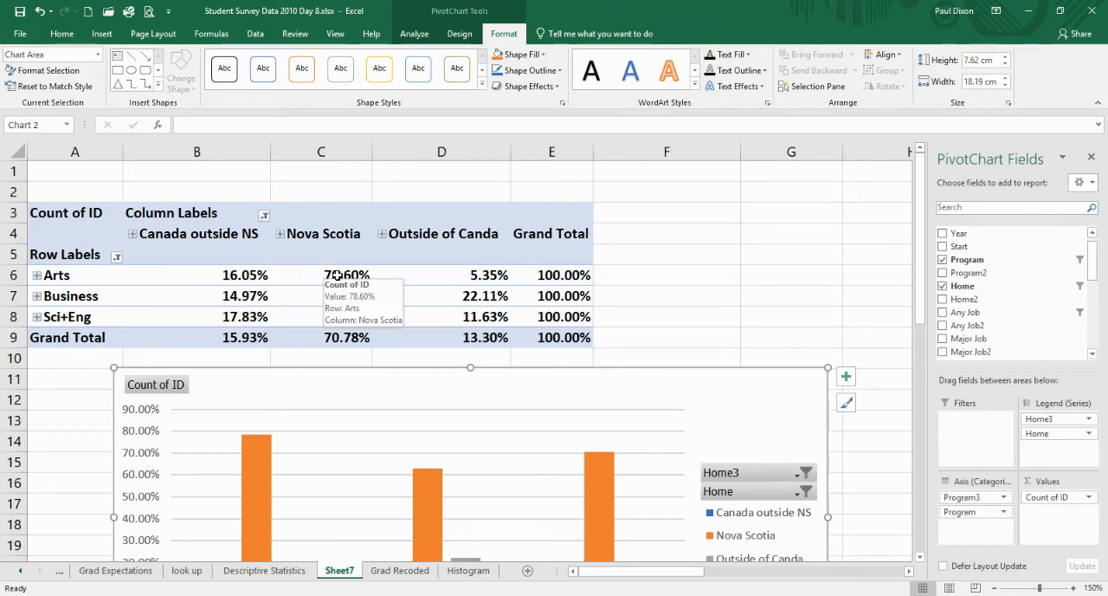
{"action": "left_click", "coordinate": [513, 412]}
{"action": "left_click_drag", "start_coordinate": [515, 393], "coordinate": [514, 394]}
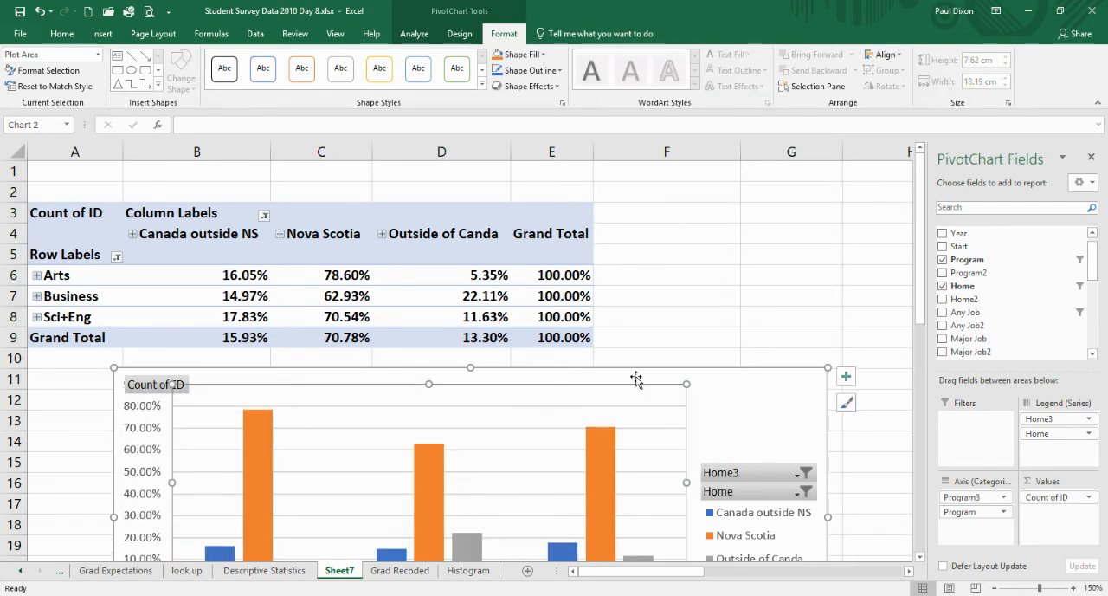
{"action": "left_click_drag", "start_coordinate": [725, 393], "coordinate": [715, 208]}
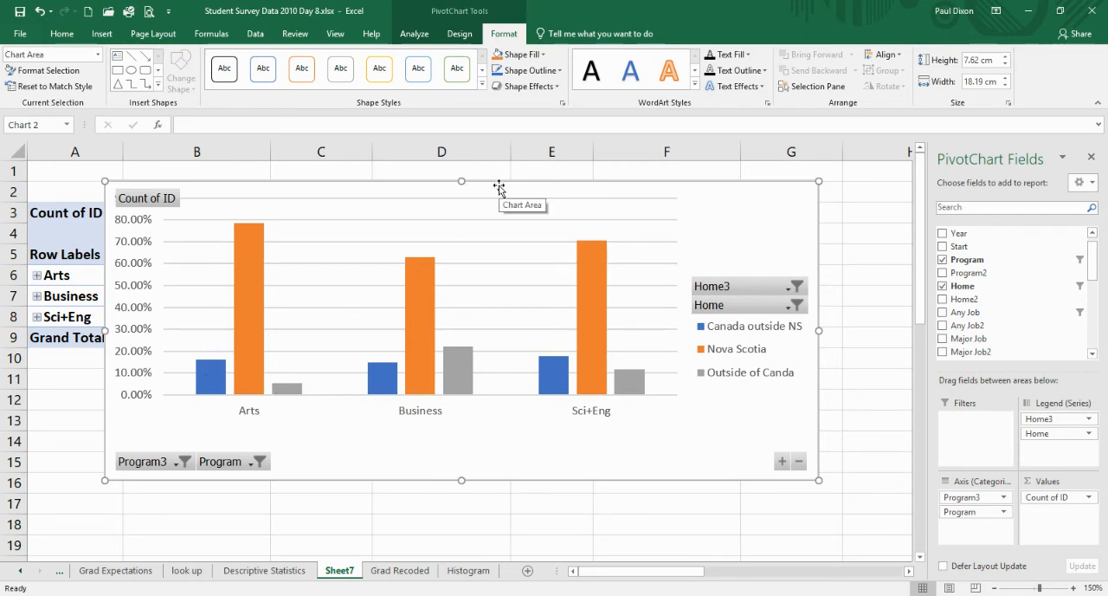
{"action": "left_click_drag", "start_coordinate": [499, 183], "coordinate": [490, 338]}
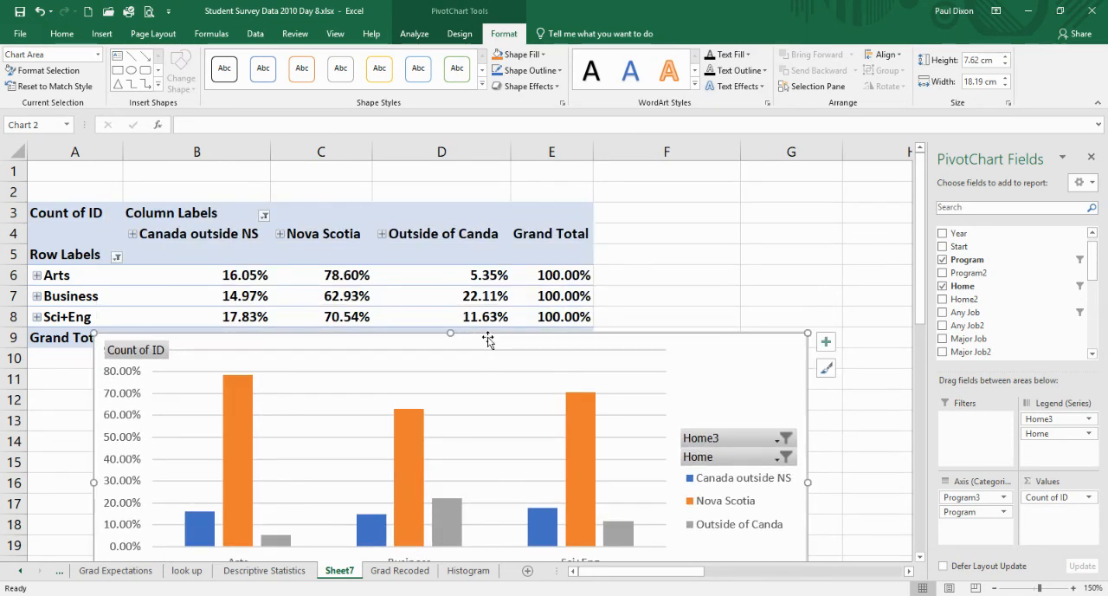
- Show the Count of ID values as % of Column Total
{"action": "left_click", "coordinate": [1092, 499]}
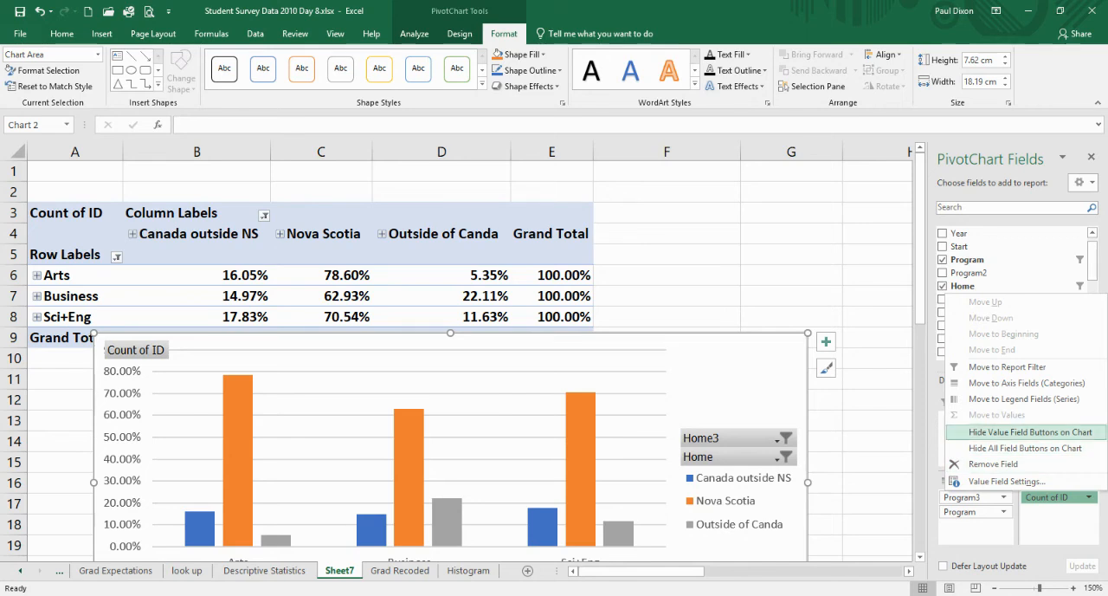
{"action": "left_click", "coordinate": [1008, 481]}
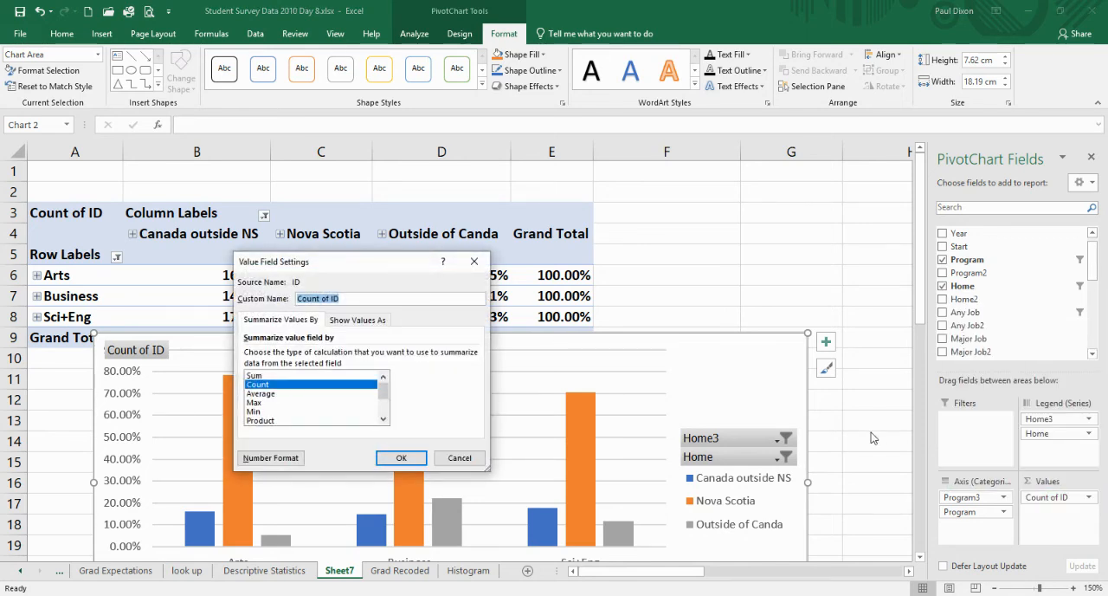
{"action": "left_click", "coordinate": [357, 319]}
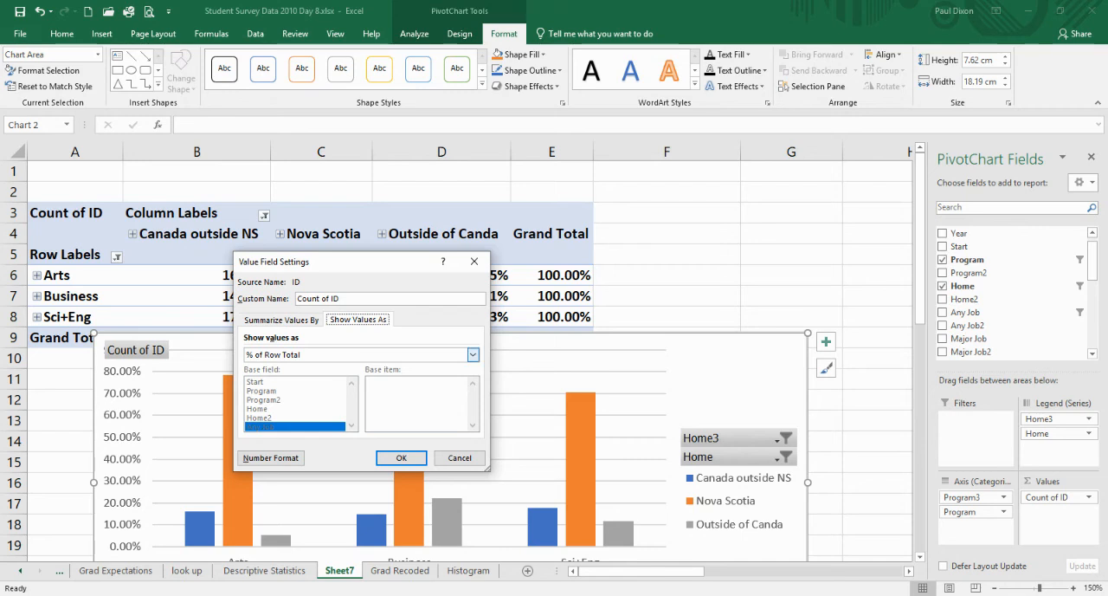
{"action": "left_click", "coordinate": [472, 355]}
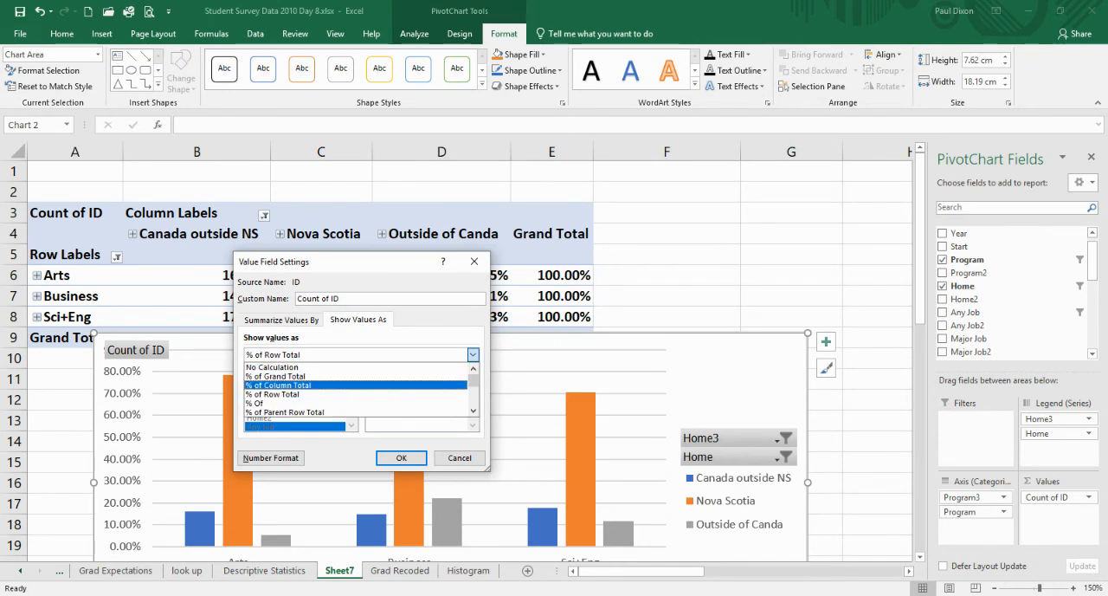
{"action": "left_click", "coordinate": [346, 384]}
{"action": "left_click", "coordinate": [400, 457]}
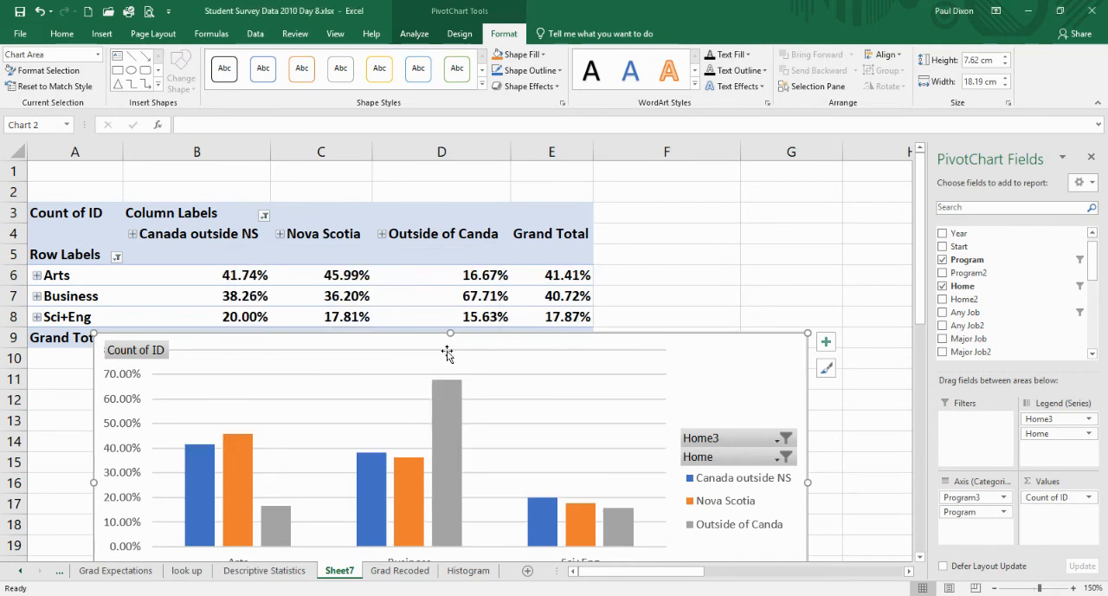
- Shift the chart up so all bars are visible and compare each home region's bars across Arts, Business and Sci+Eng
{"action": "left_click_drag", "start_coordinate": [456, 348], "coordinate": [712, 190]}
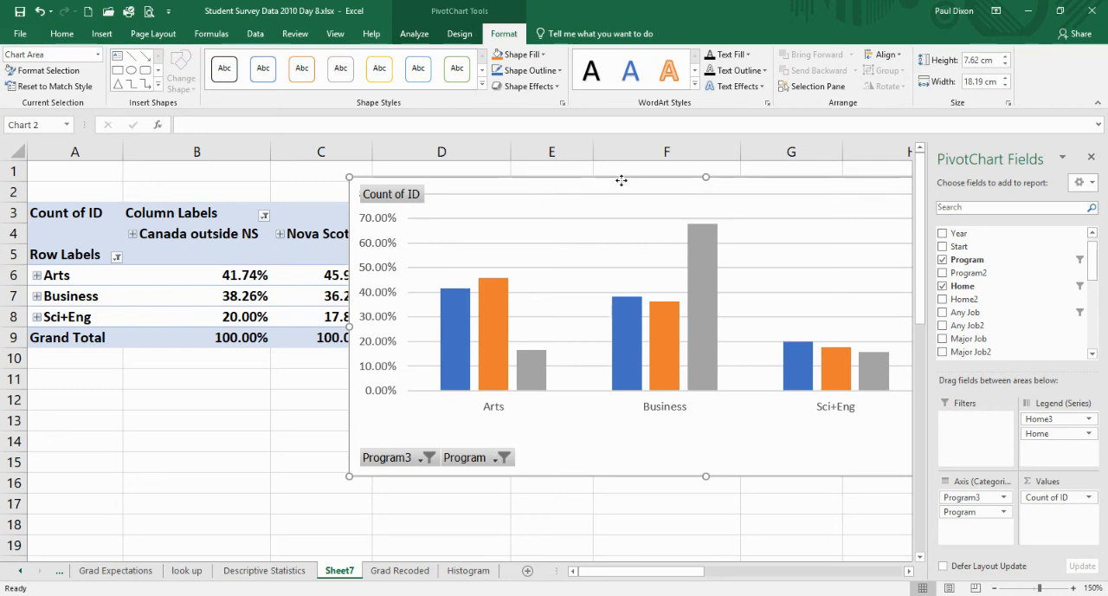
{"action": "left_click_drag", "start_coordinate": [618, 181], "coordinate": [482, 187]}
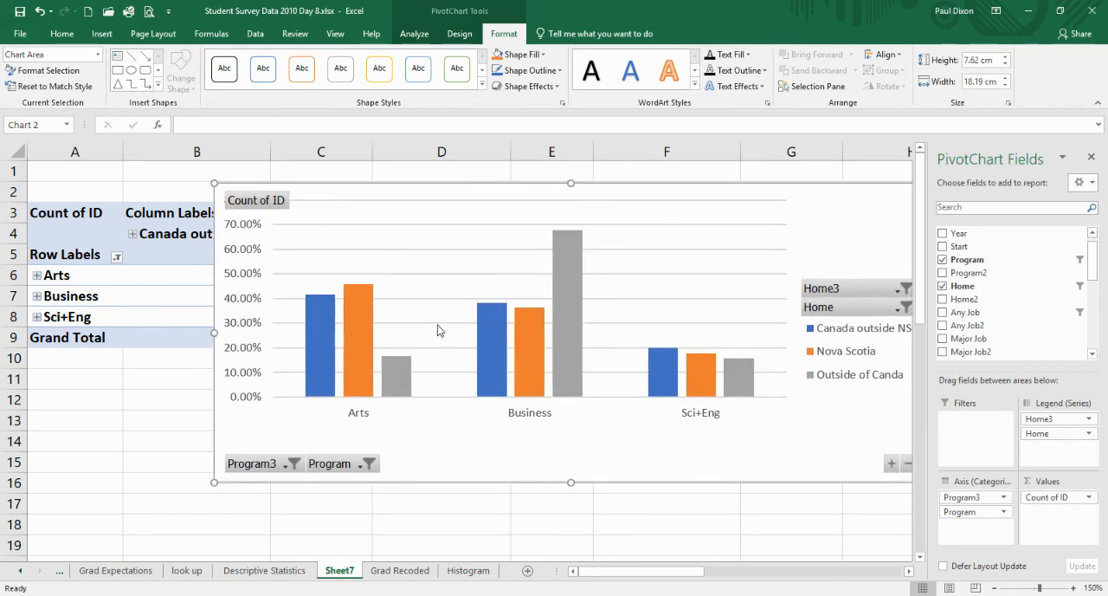
{"action": "mouse_move", "coordinate": [490, 343]}
{"action": "mouse_move", "coordinate": [665, 382]}
{"action": "mouse_move", "coordinate": [573, 363]}
{"action": "mouse_move", "coordinate": [744, 389]}
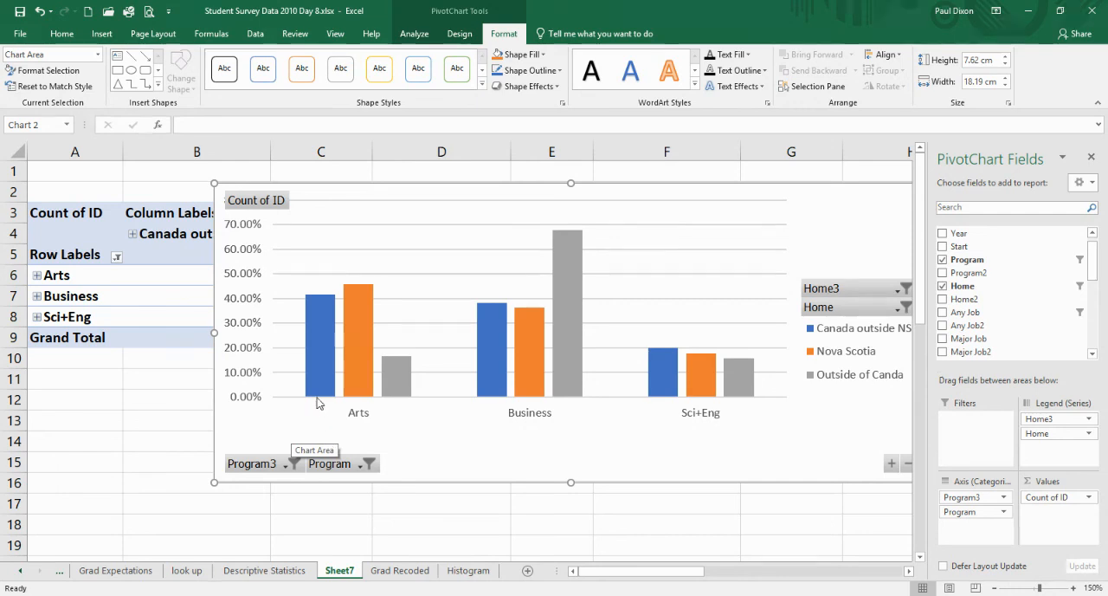
{"action": "mouse_move", "coordinate": [318, 393]}
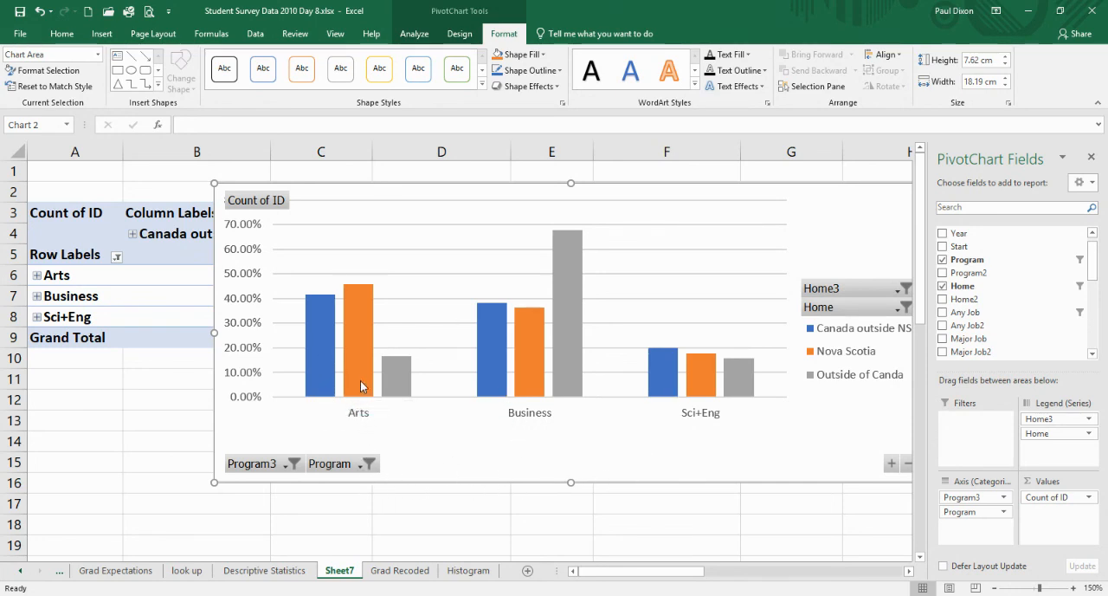
{"action": "mouse_move", "coordinate": [361, 380]}
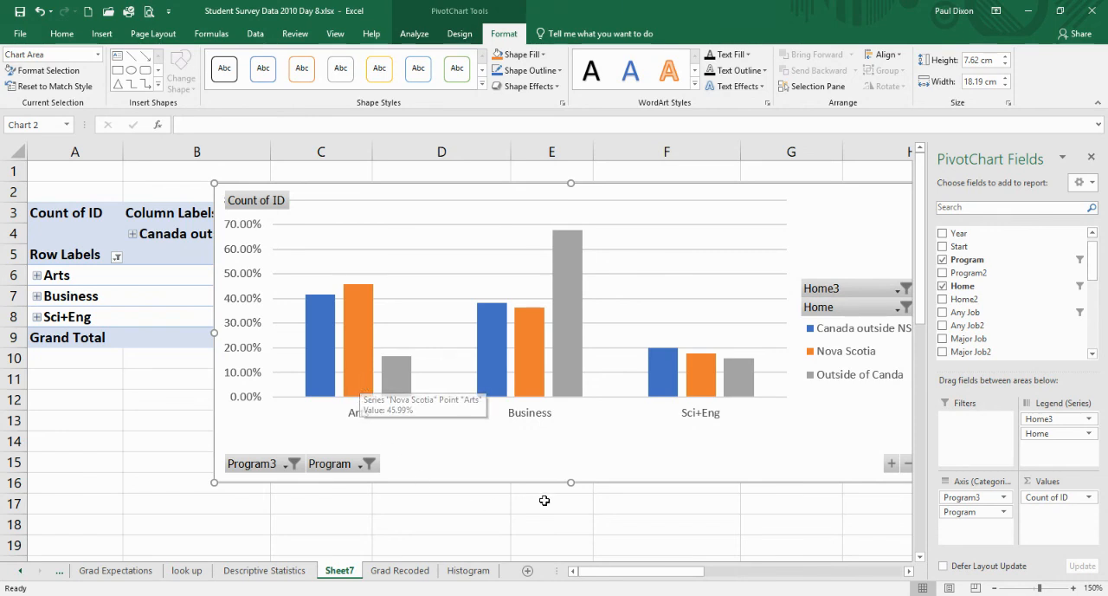